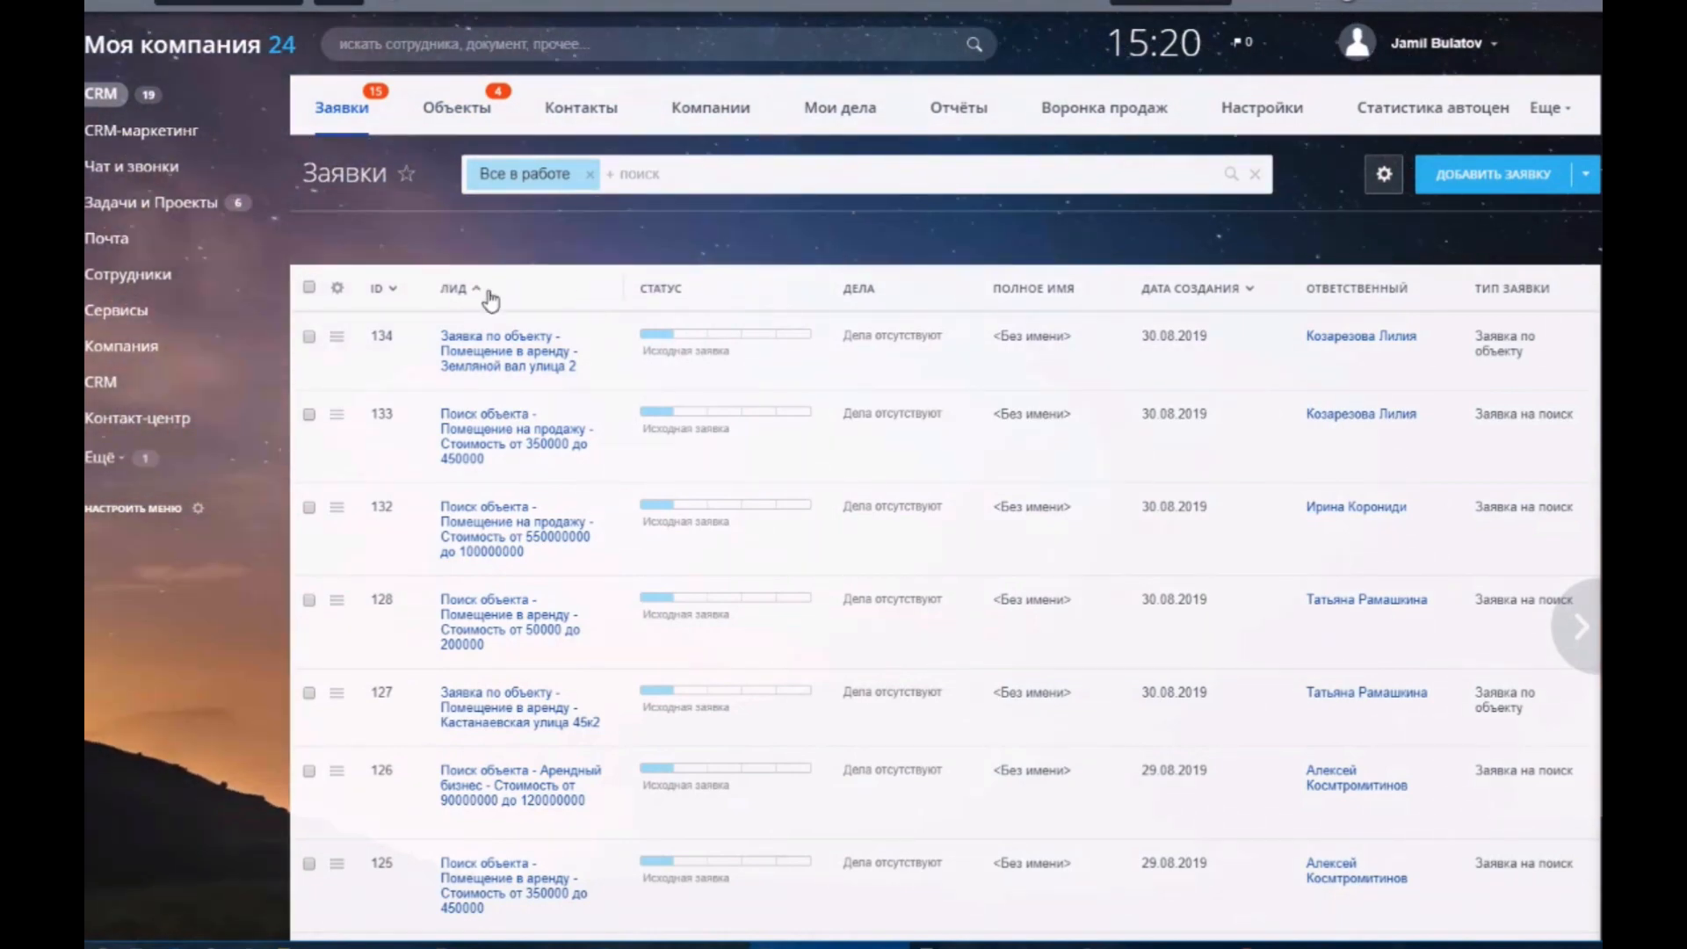
# Step: Open the objects list, view the card of the first rental-business object, and close it
pyautogui.click(454, 114)
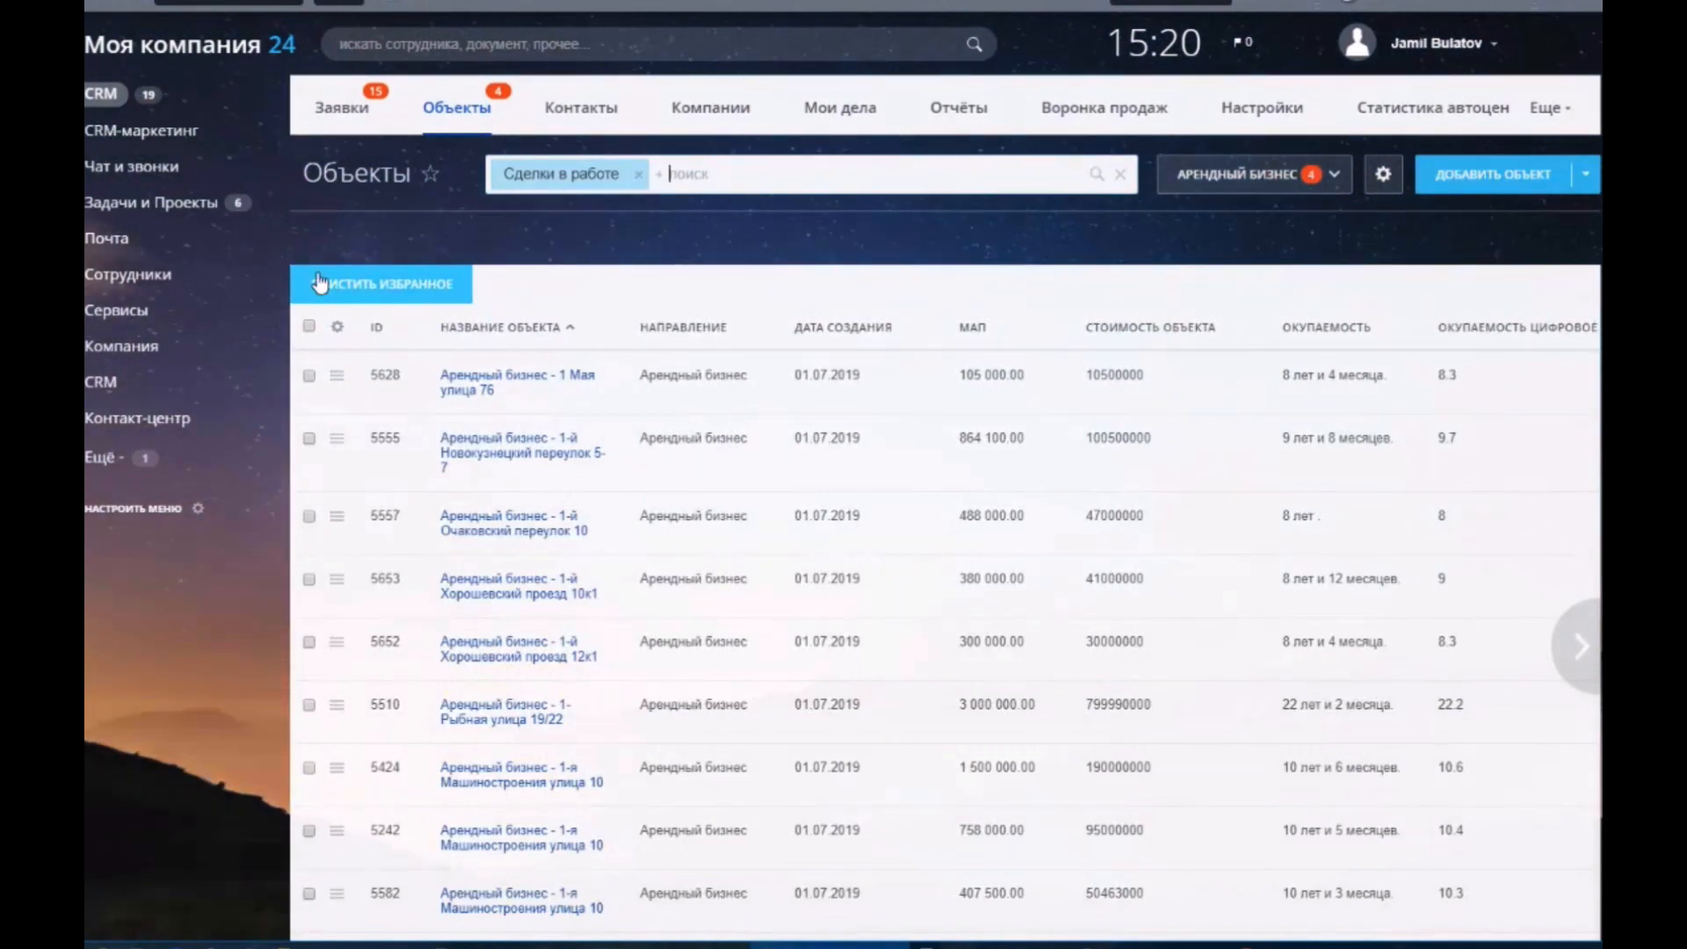
pyautogui.click(529, 378)
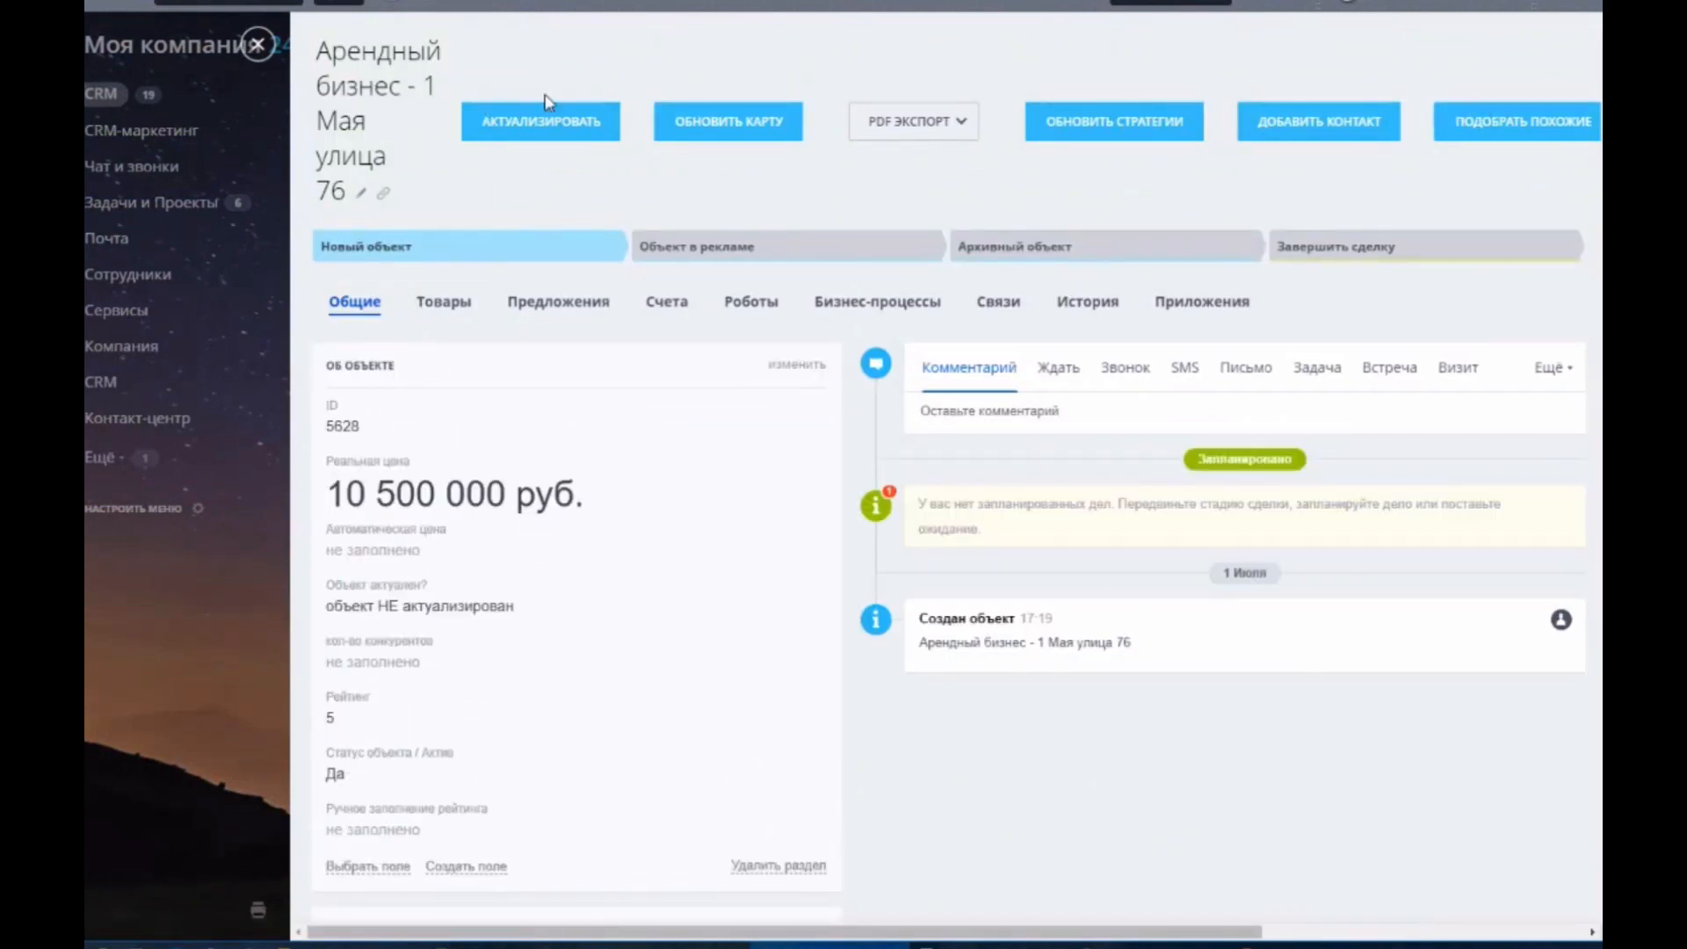
pyautogui.click(256, 46)
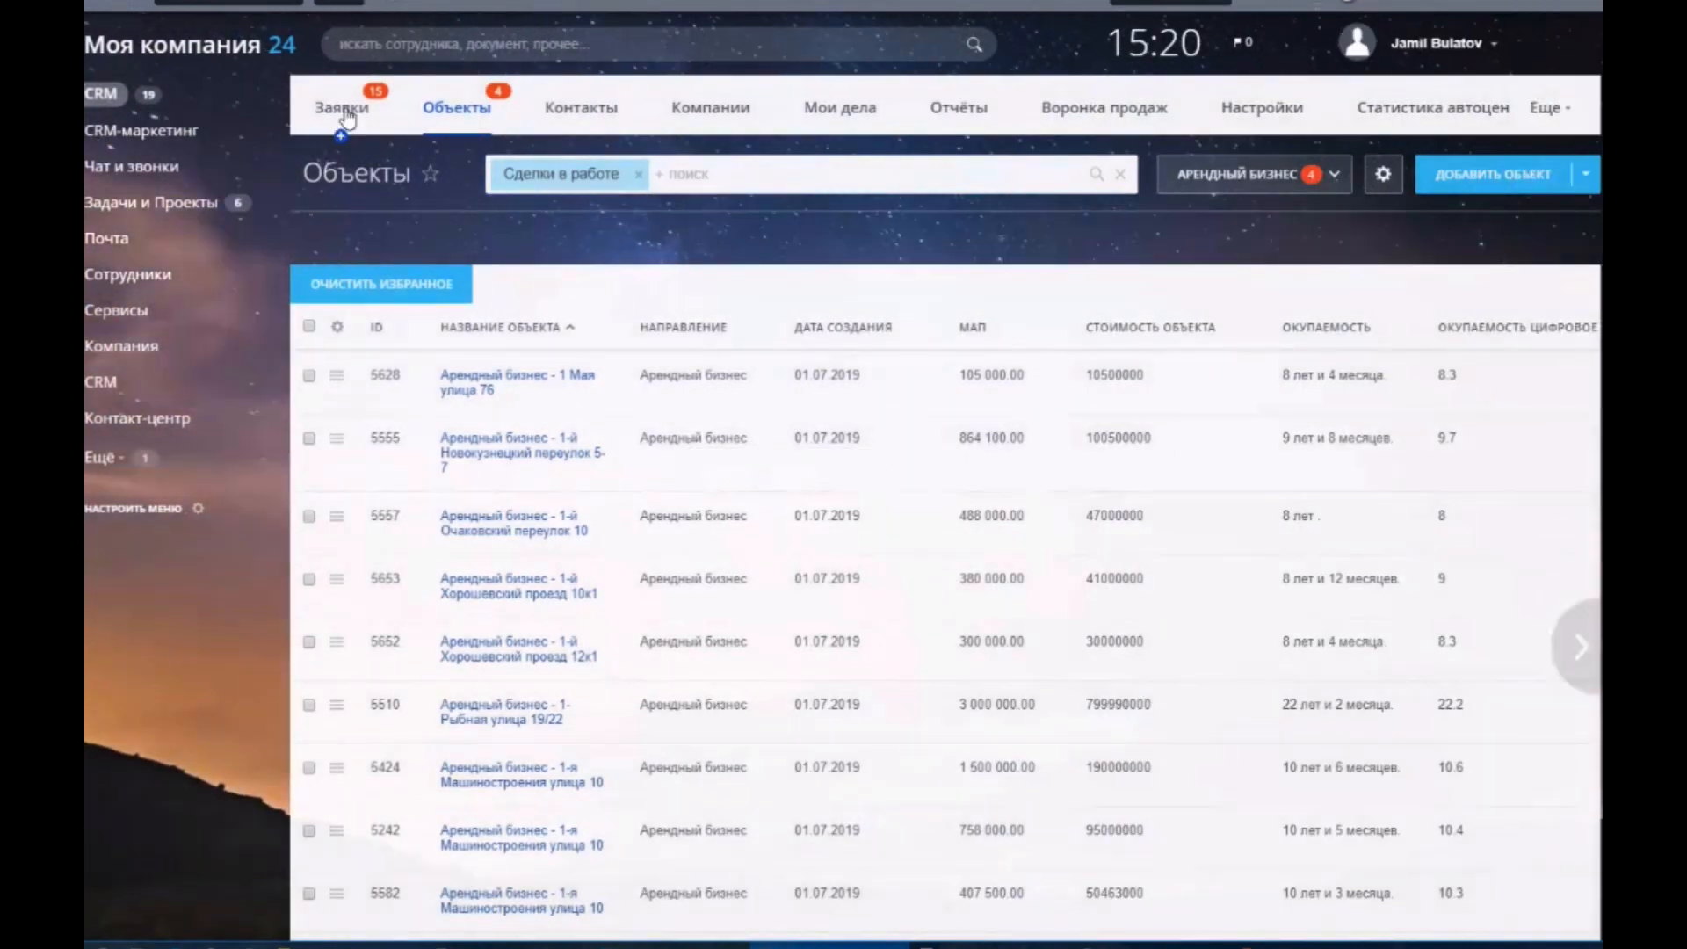
# Step: Return to the requests list, view the card of the first request, and close it
pyautogui.click(343, 111)
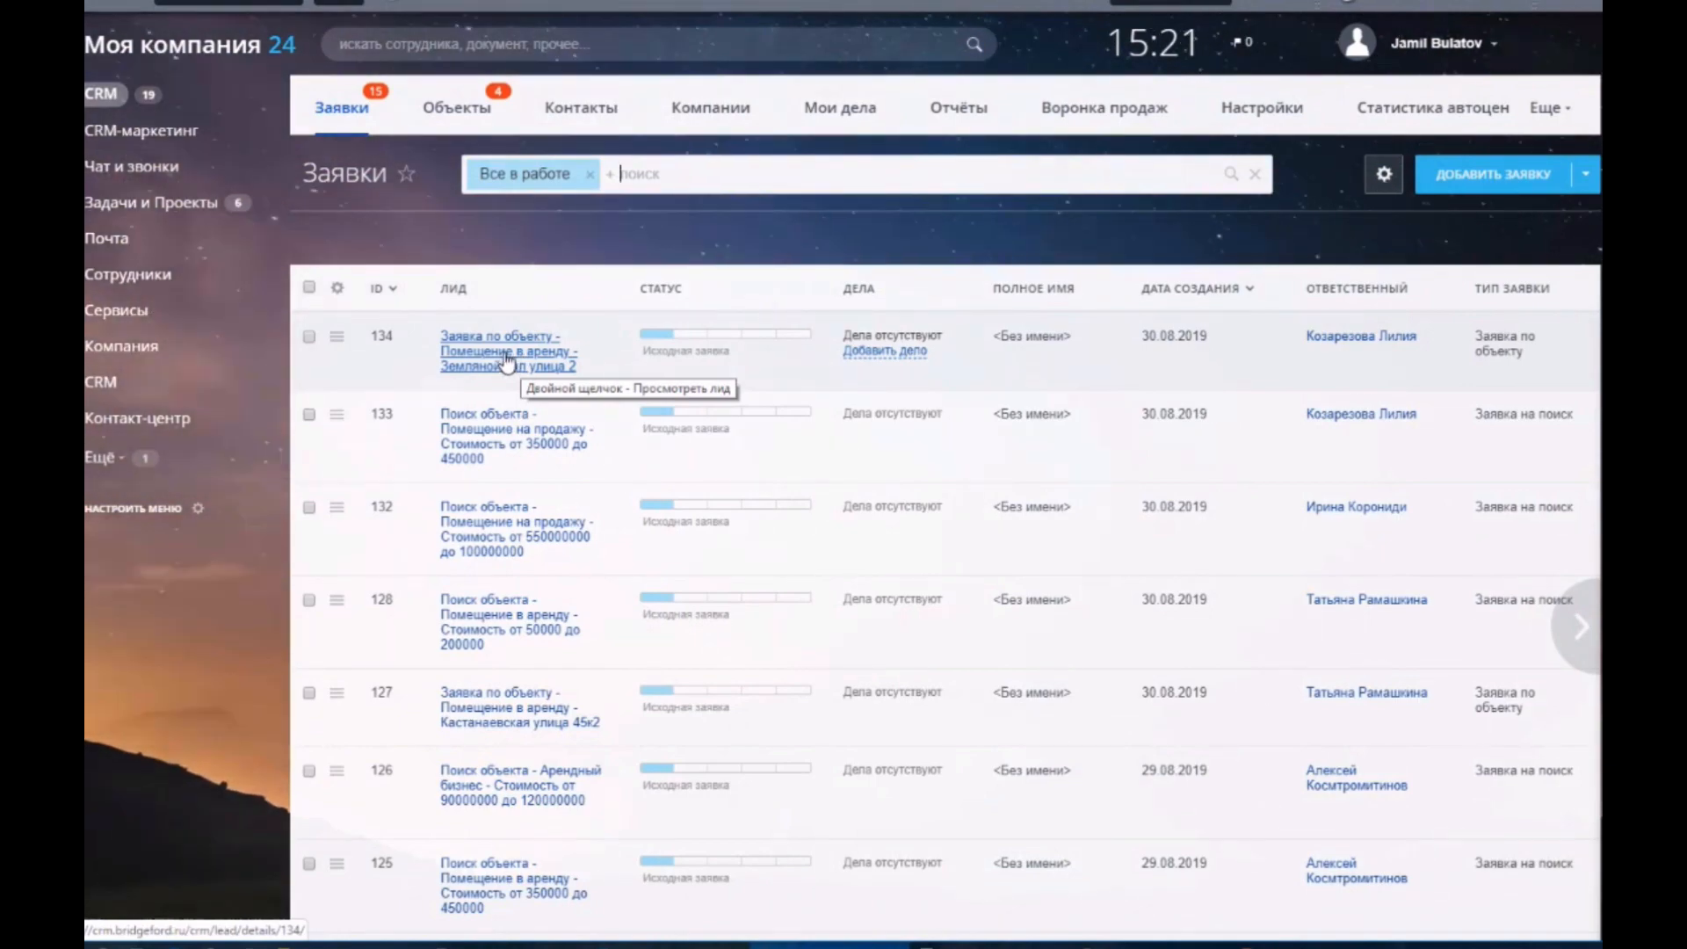
pyautogui.click(506, 358)
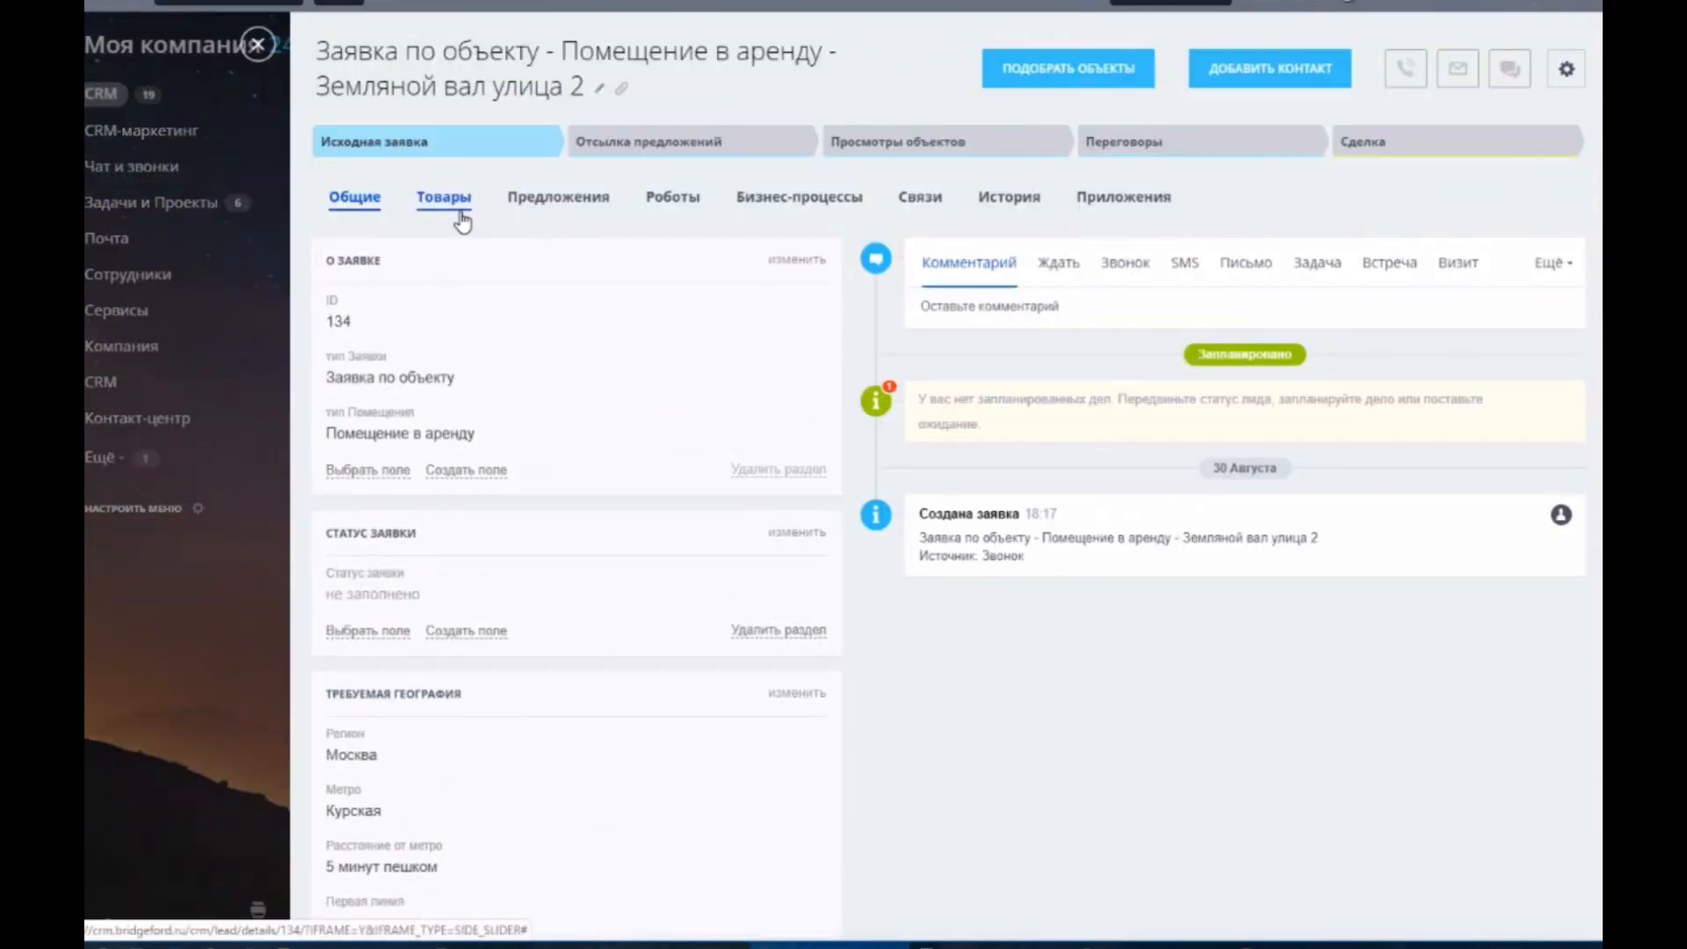
pyautogui.click(257, 44)
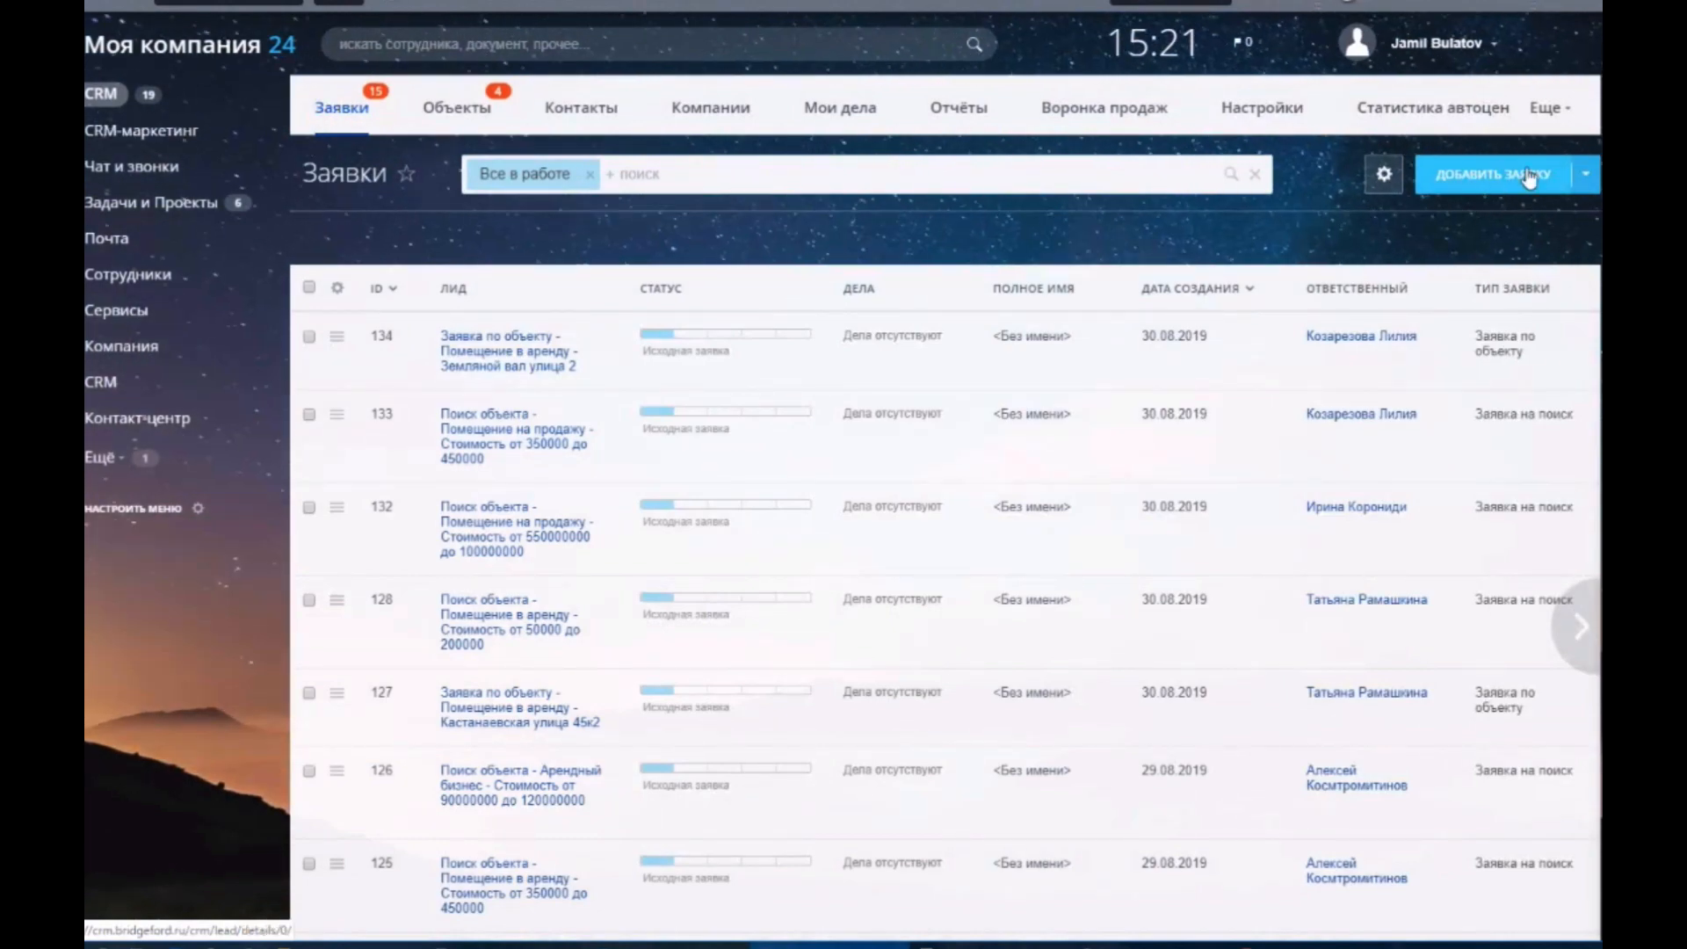
# Step: Start a new request and set its request type to "Заявка по объекту"
pyautogui.click(1529, 176)
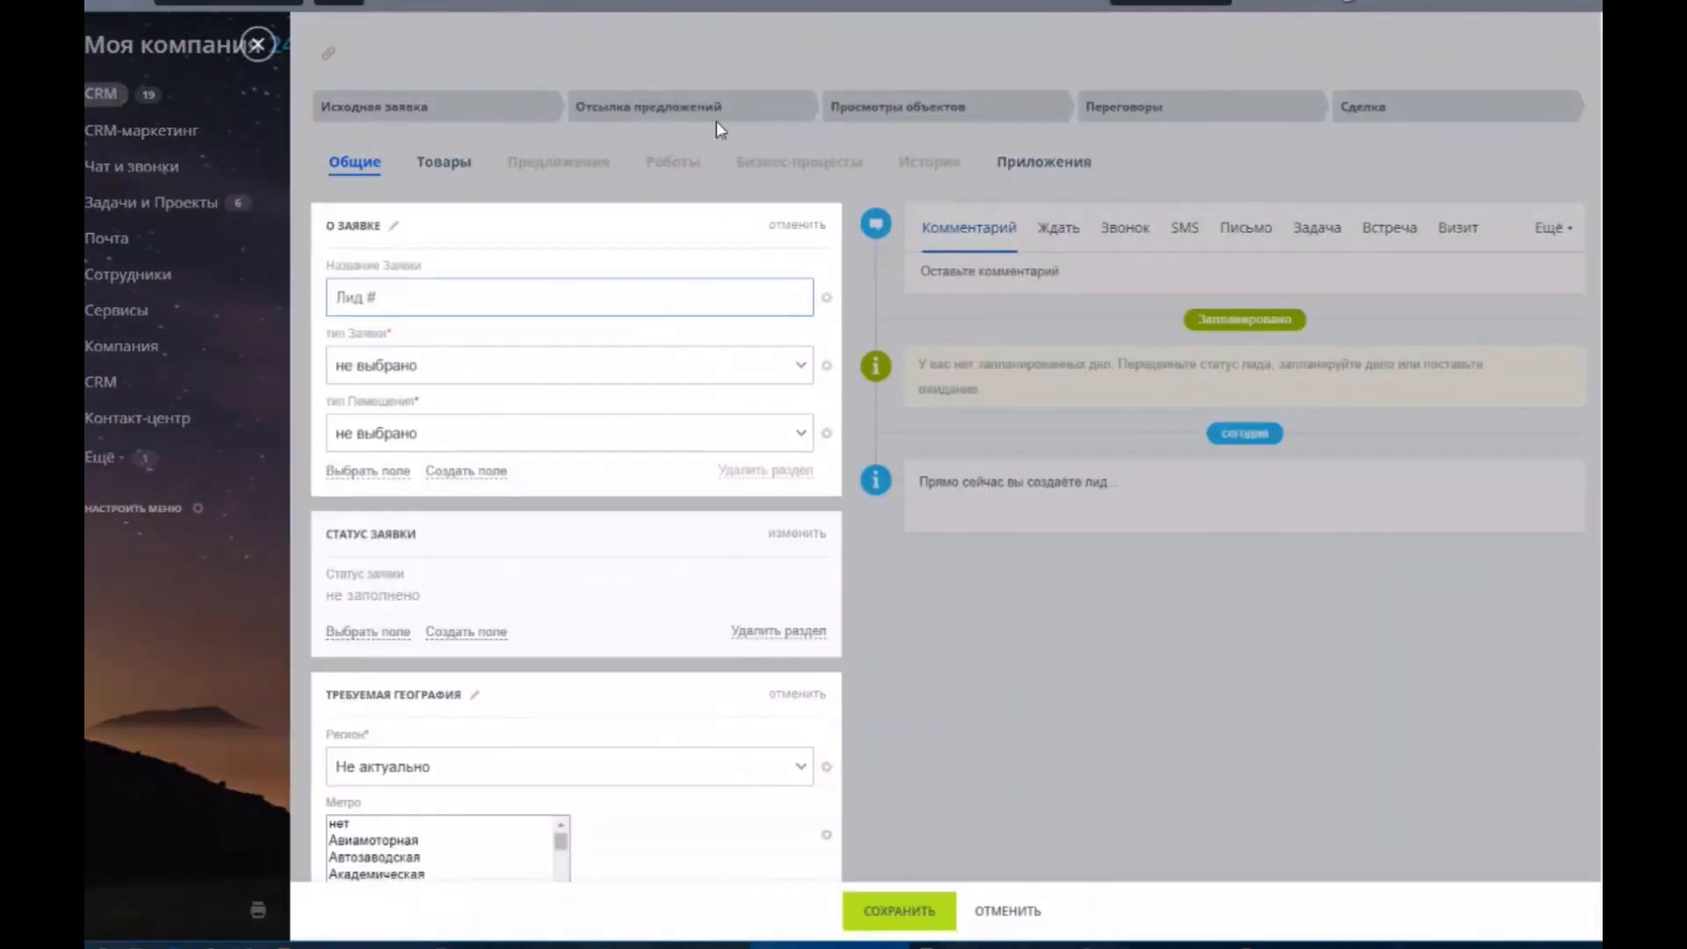
pyautogui.click(470, 365)
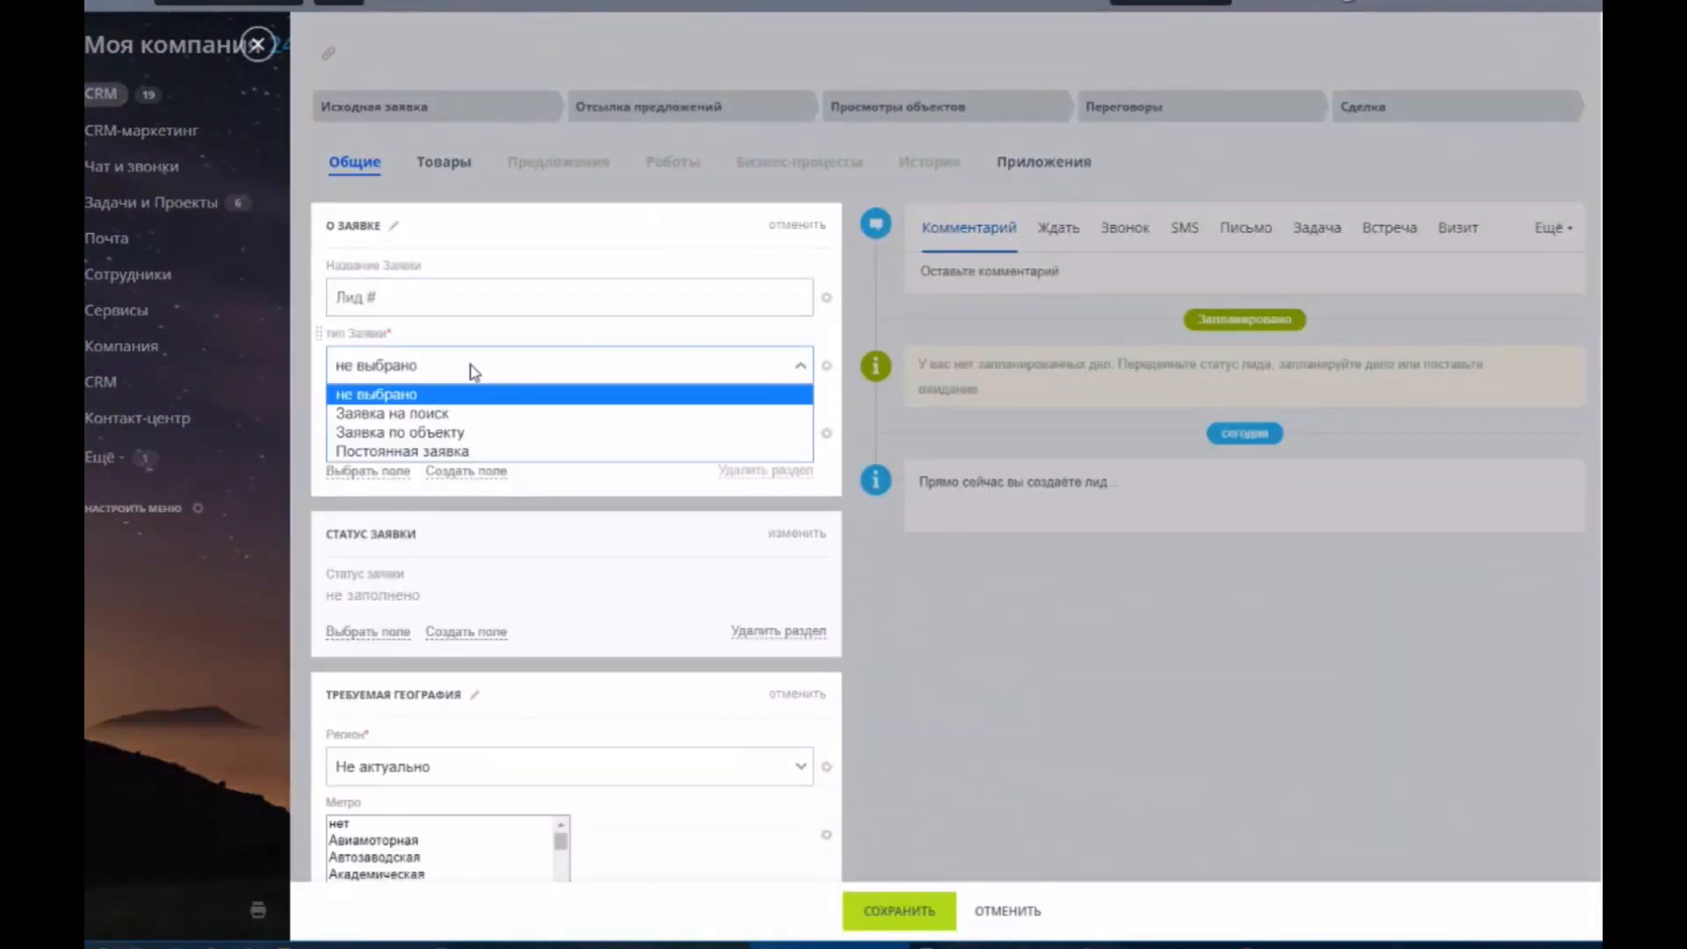
pyautogui.click(430, 431)
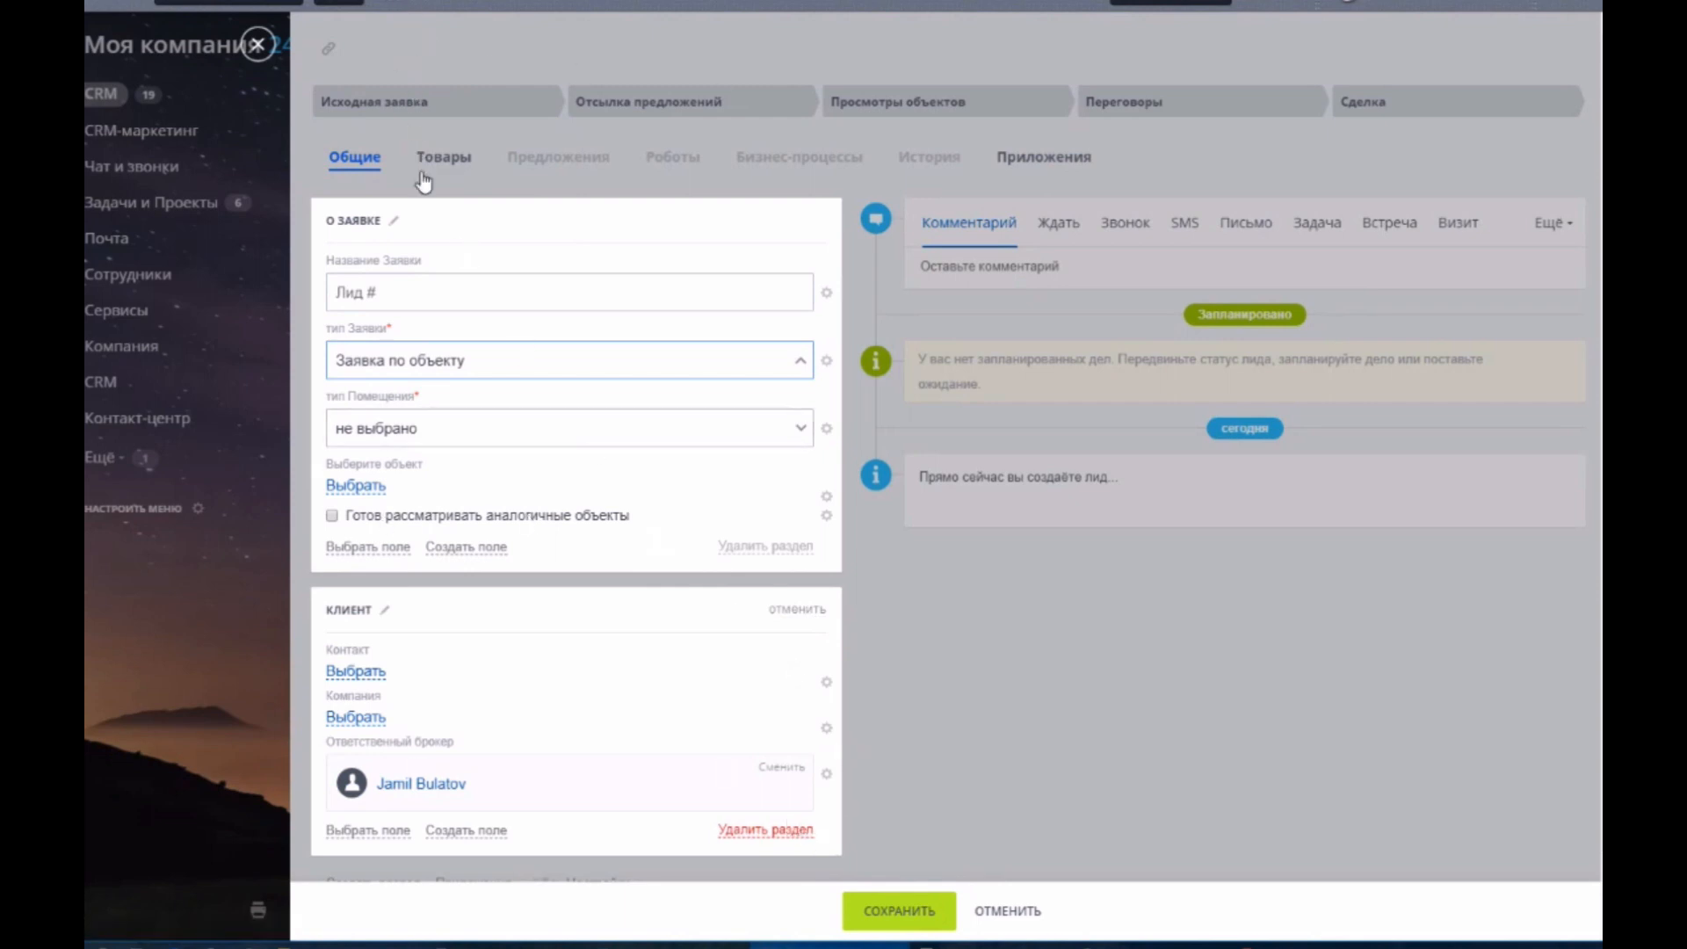
# Step: Switch the request type to "Заявка на поиск", look over its form sections, and return the type to "Заявка по объекту"
pyautogui.click(445, 368)
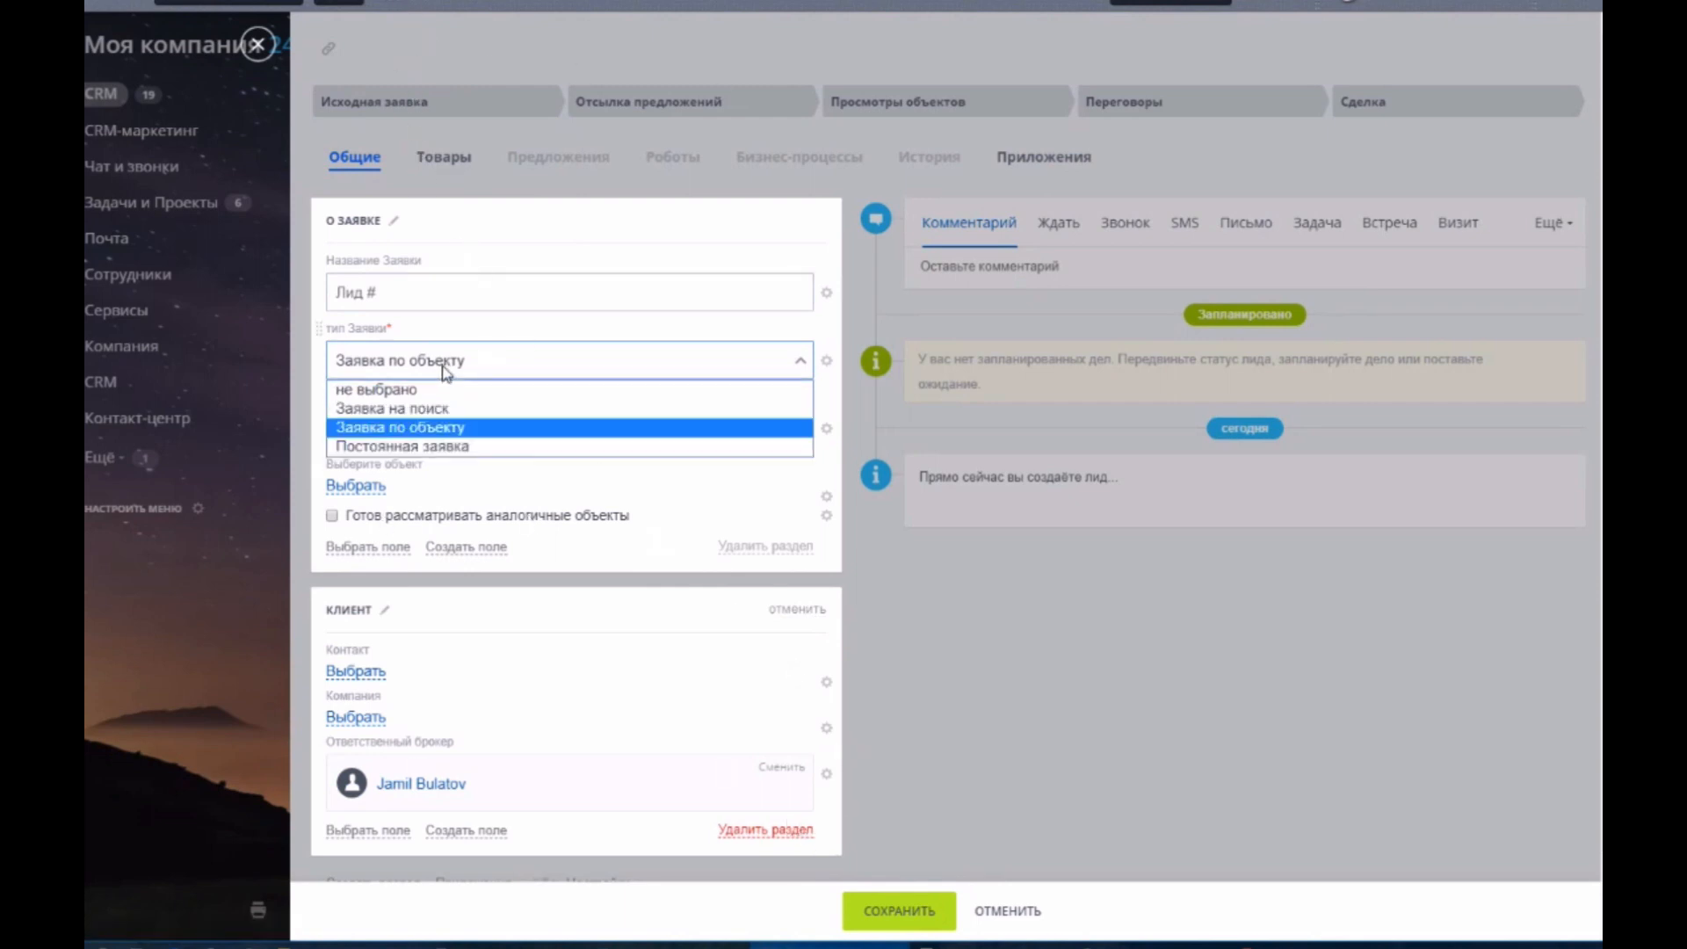
pyautogui.click(444, 411)
pyautogui.scroll(-4, 577, 377)
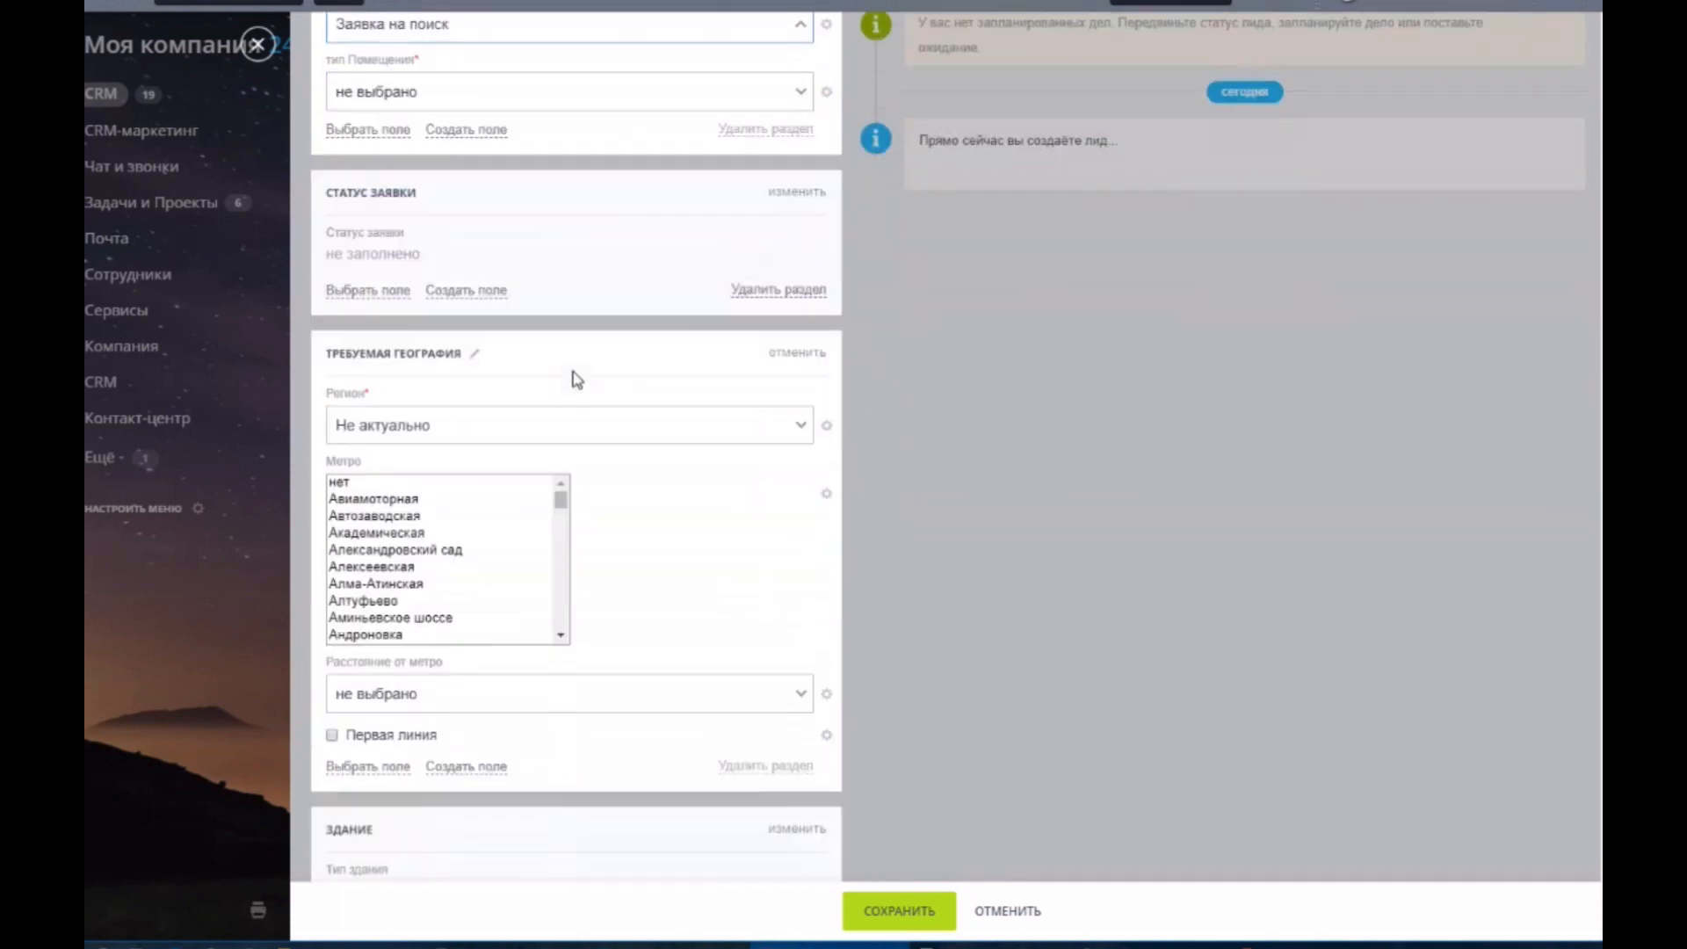
pyautogui.scroll(5, 576, 377)
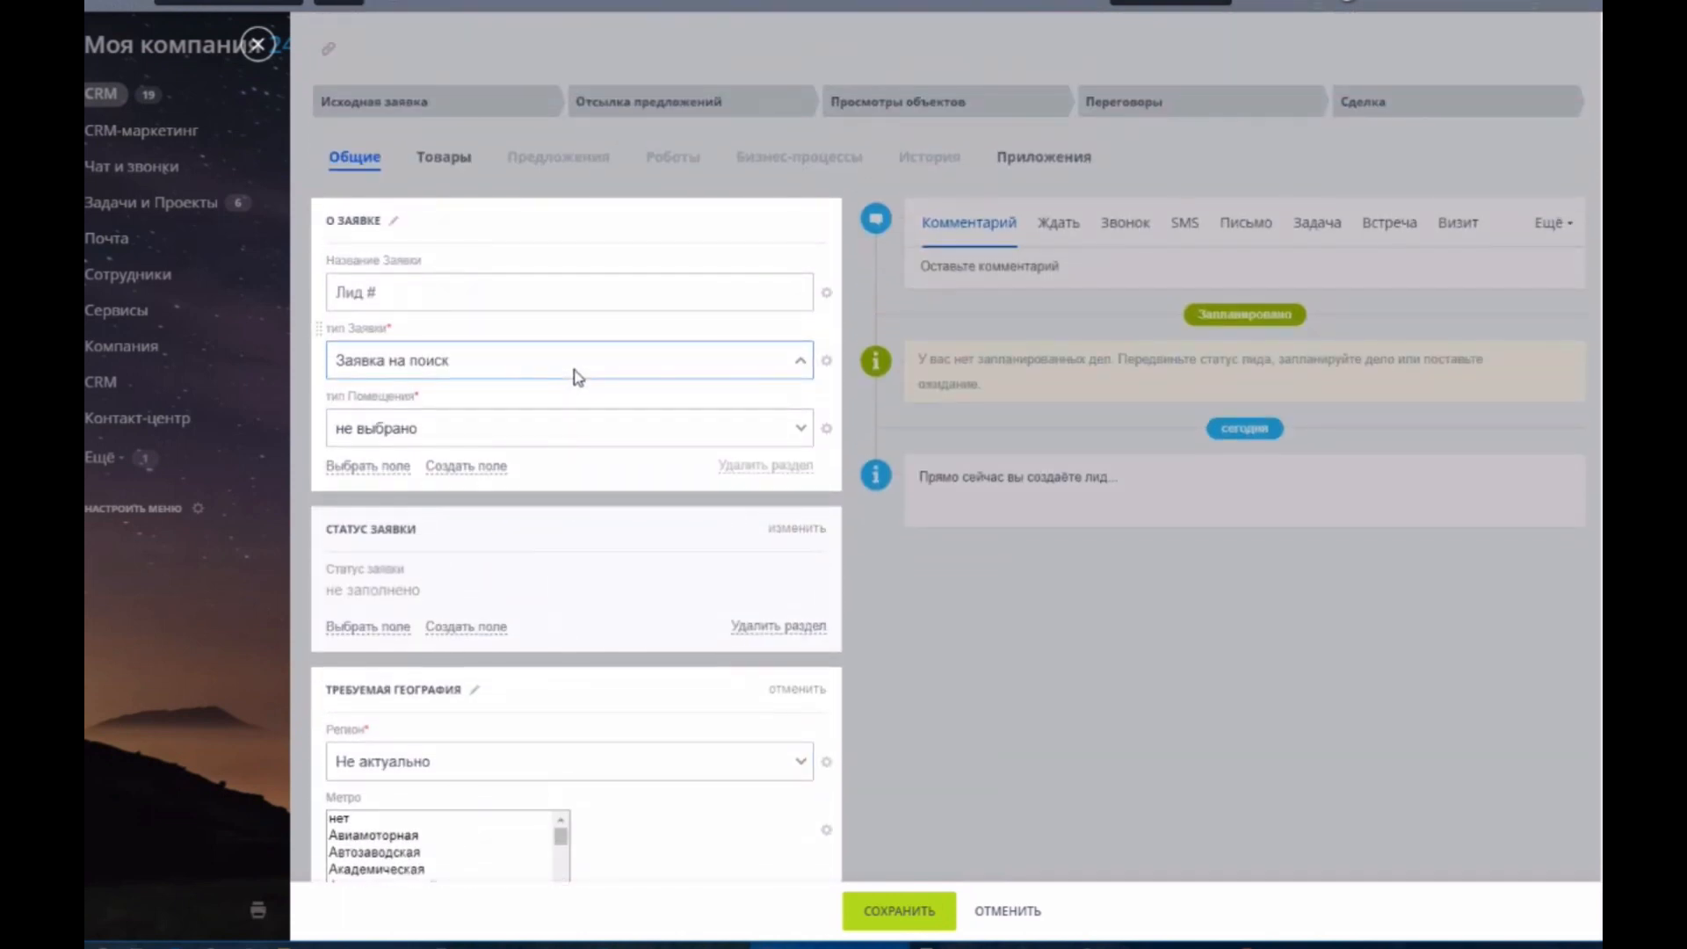
pyautogui.click(577, 372)
pyautogui.click(520, 434)
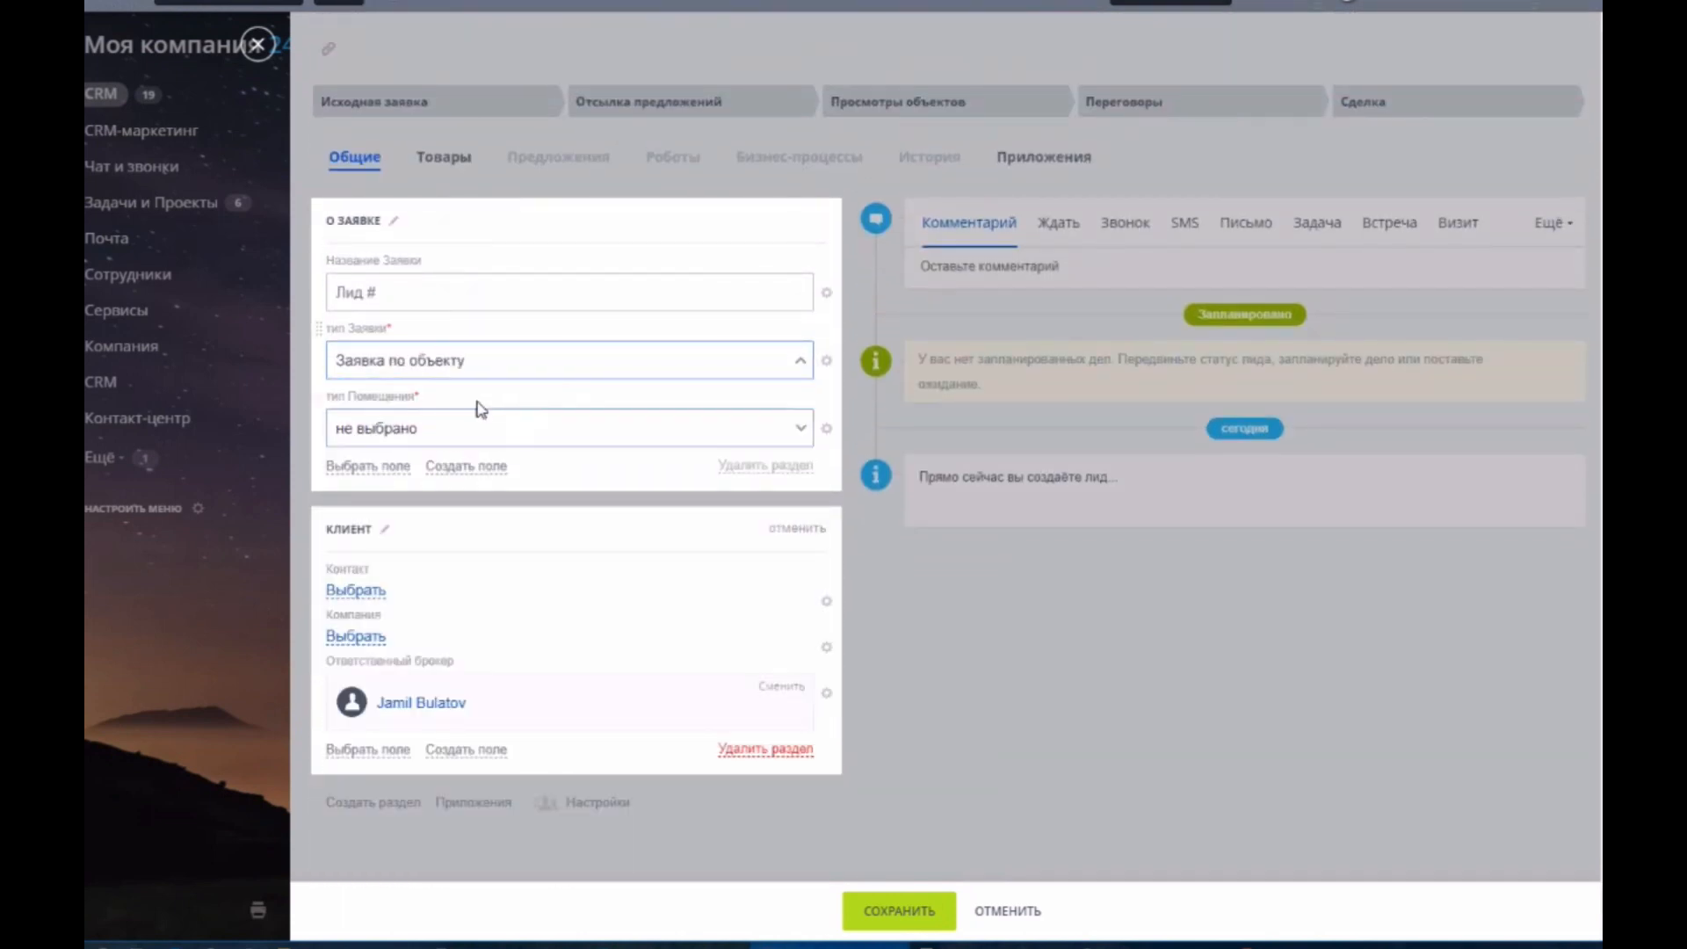
pyautogui.moveTo(423, 335); pyautogui.dragTo(328, 325)
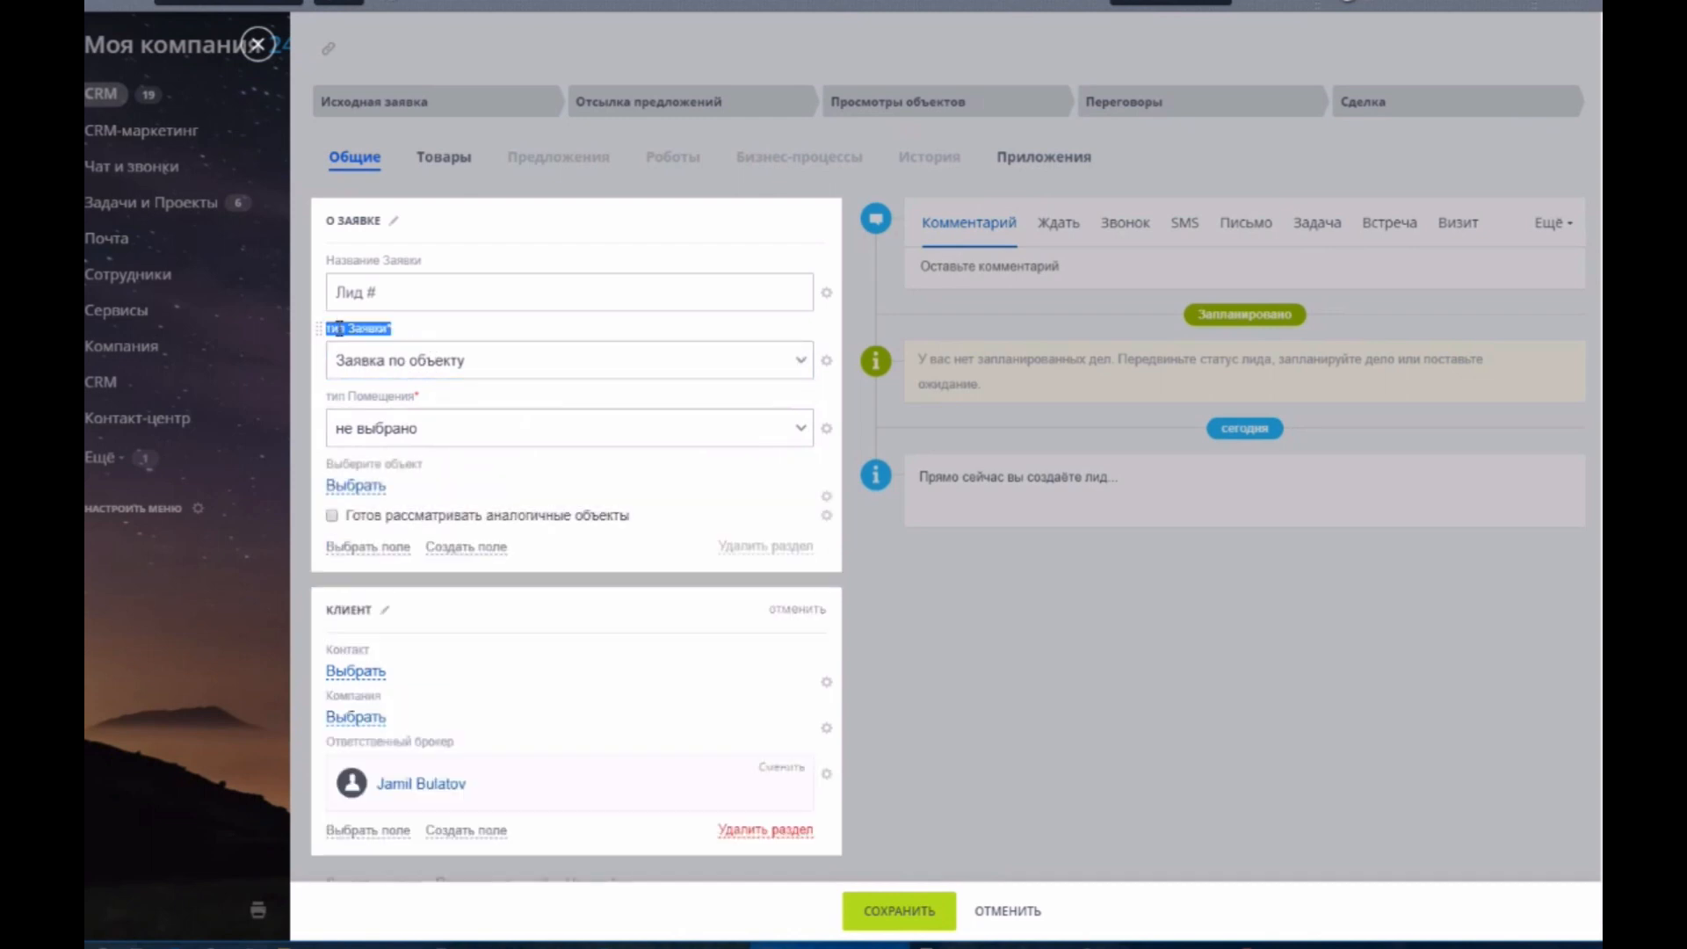
# Step: Alternate the request type between "Заявка на поиск" and "Заявка по объекту" to compare their fields, ending on "Заявка по объекту"
pyautogui.click(374, 369)
pyautogui.click(381, 408)
pyautogui.click(400, 374)
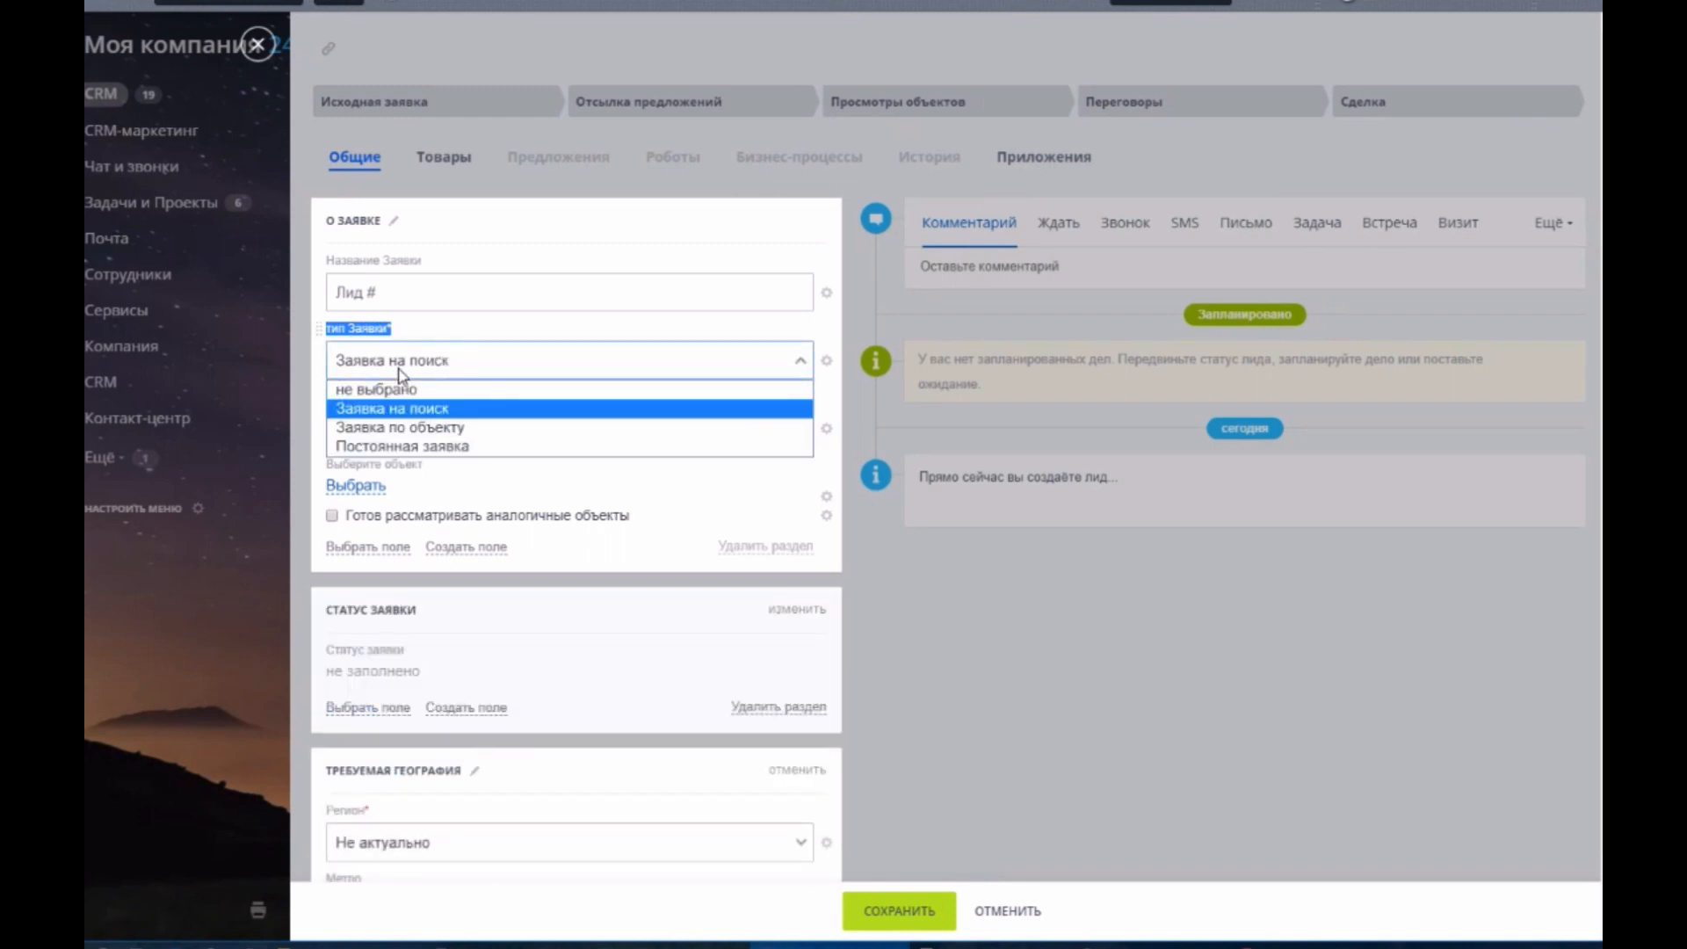
pyautogui.click(400, 427)
pyautogui.click(407, 363)
pyautogui.click(404, 407)
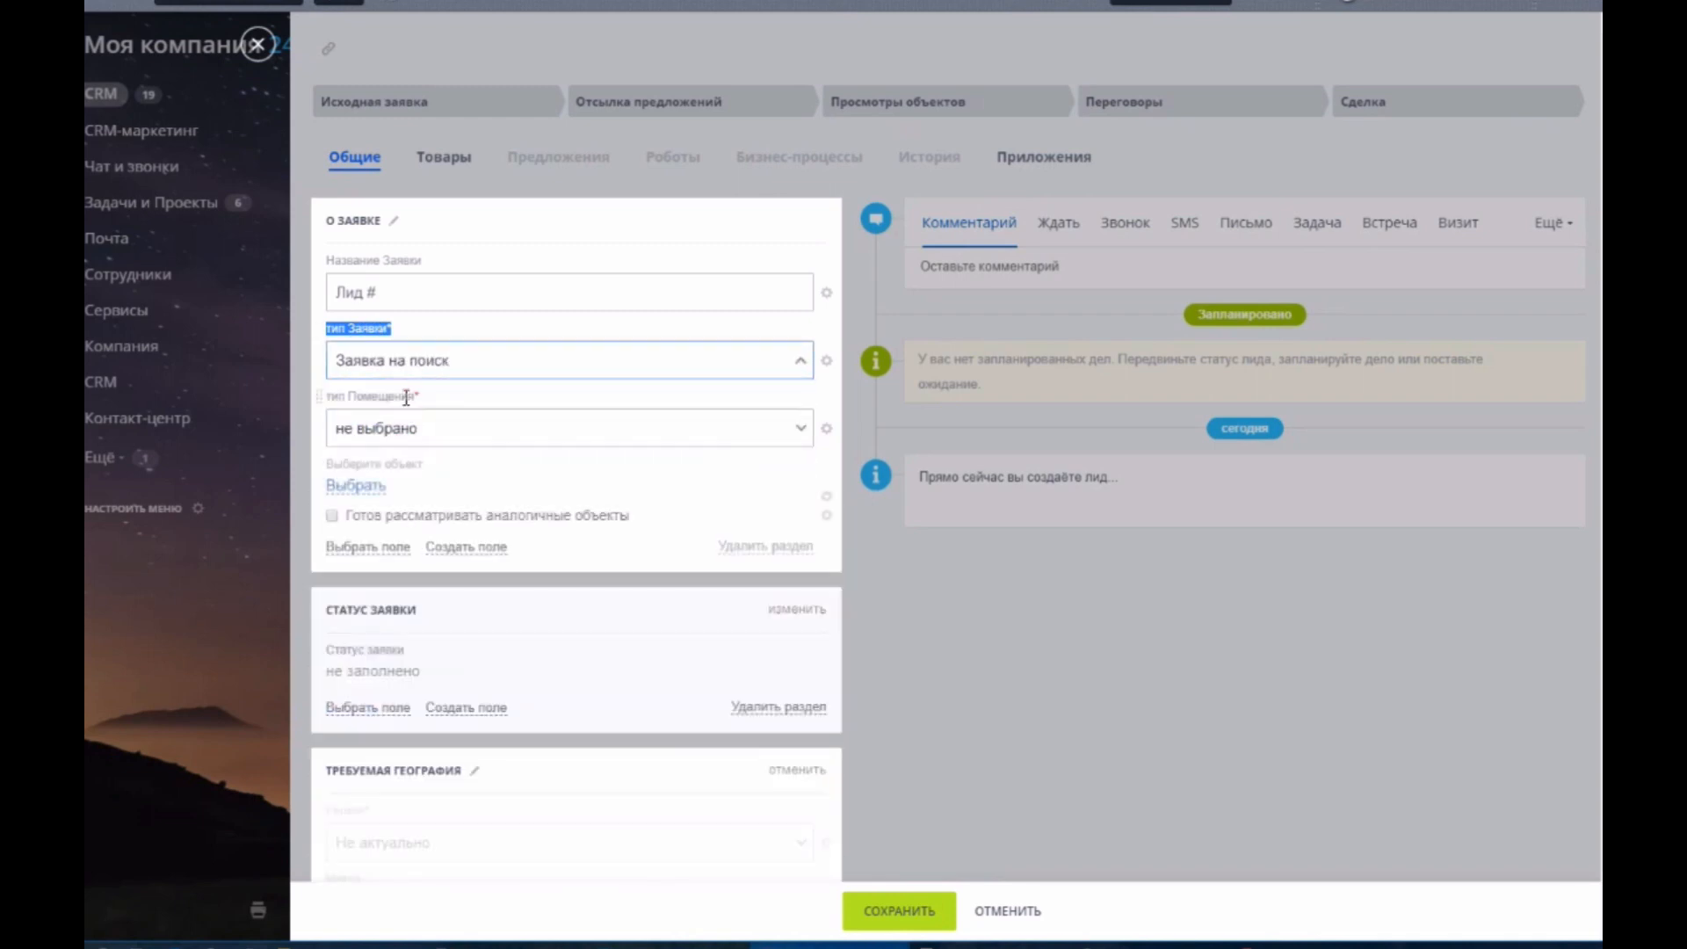
pyautogui.click(407, 369)
pyautogui.click(400, 427)
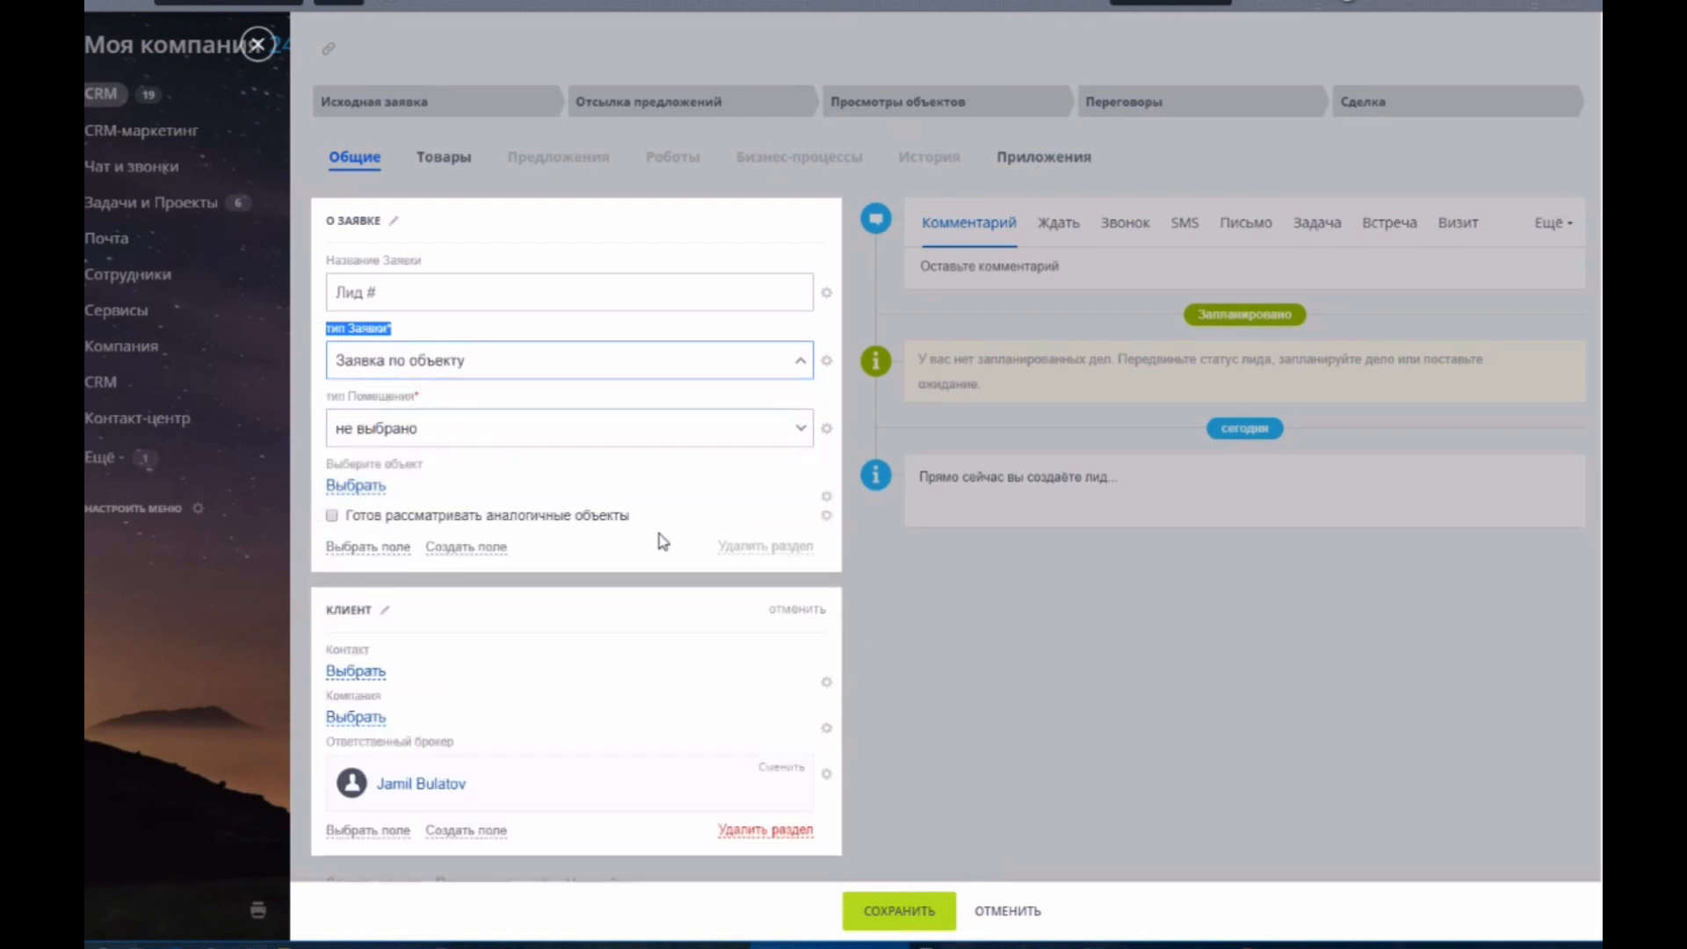
# Step: Show the form for "Заявка на поиск" once more, and restore the request type "Заявка по объекту"
pyautogui.click(449, 369)
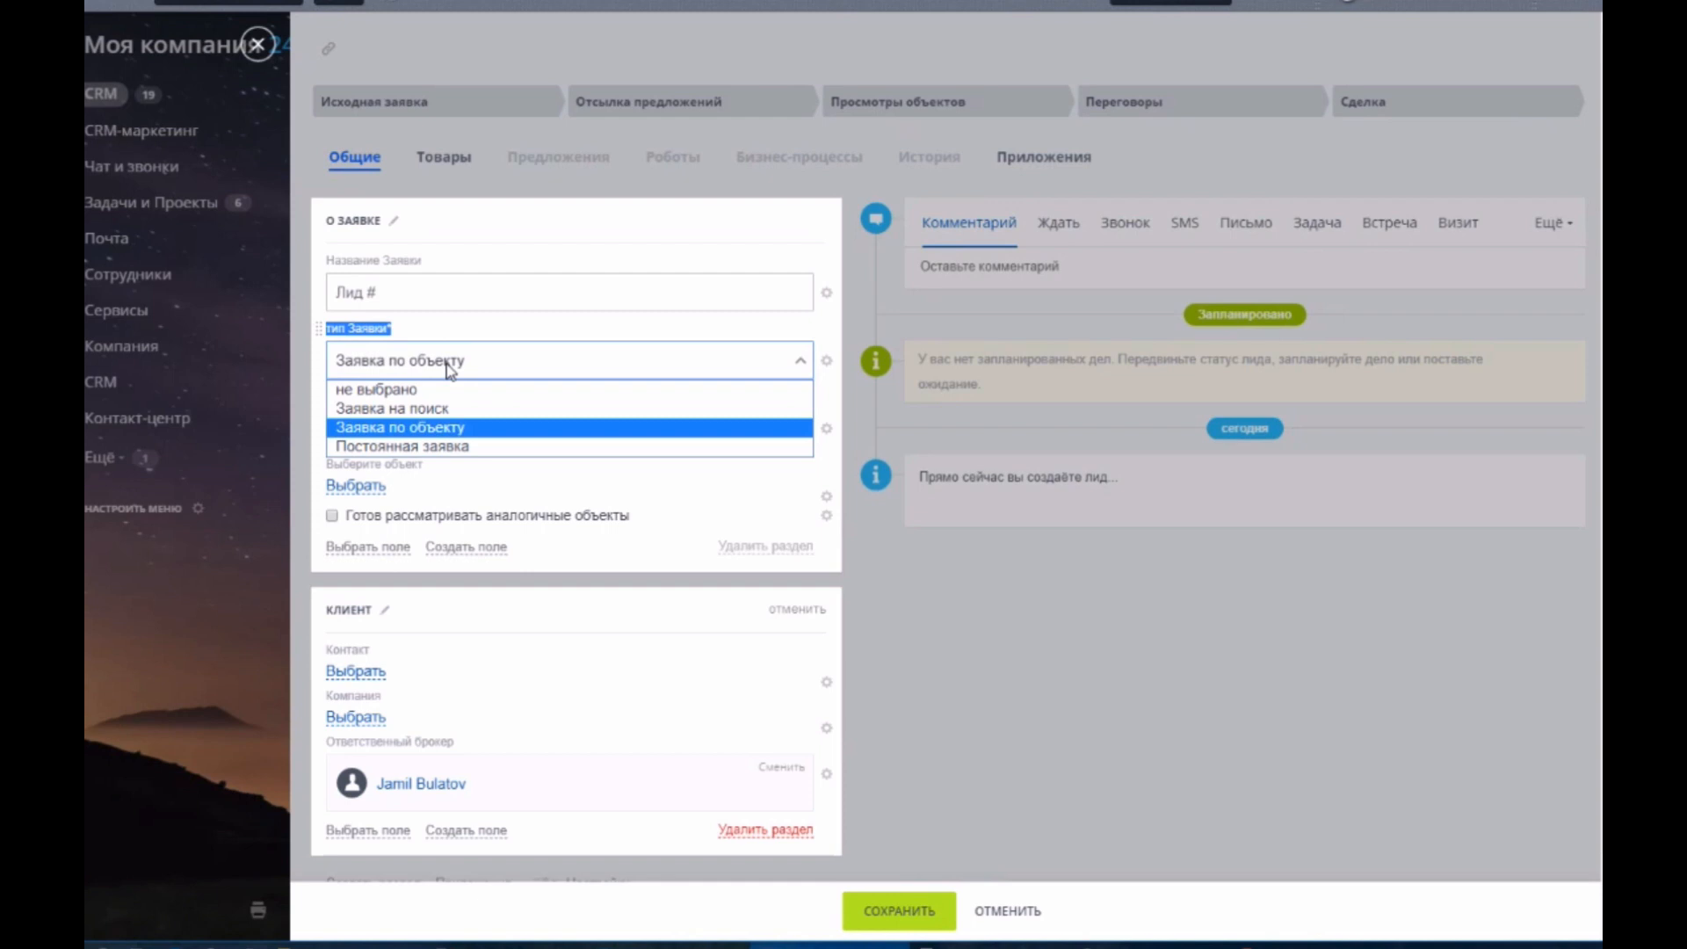
pyautogui.click(448, 409)
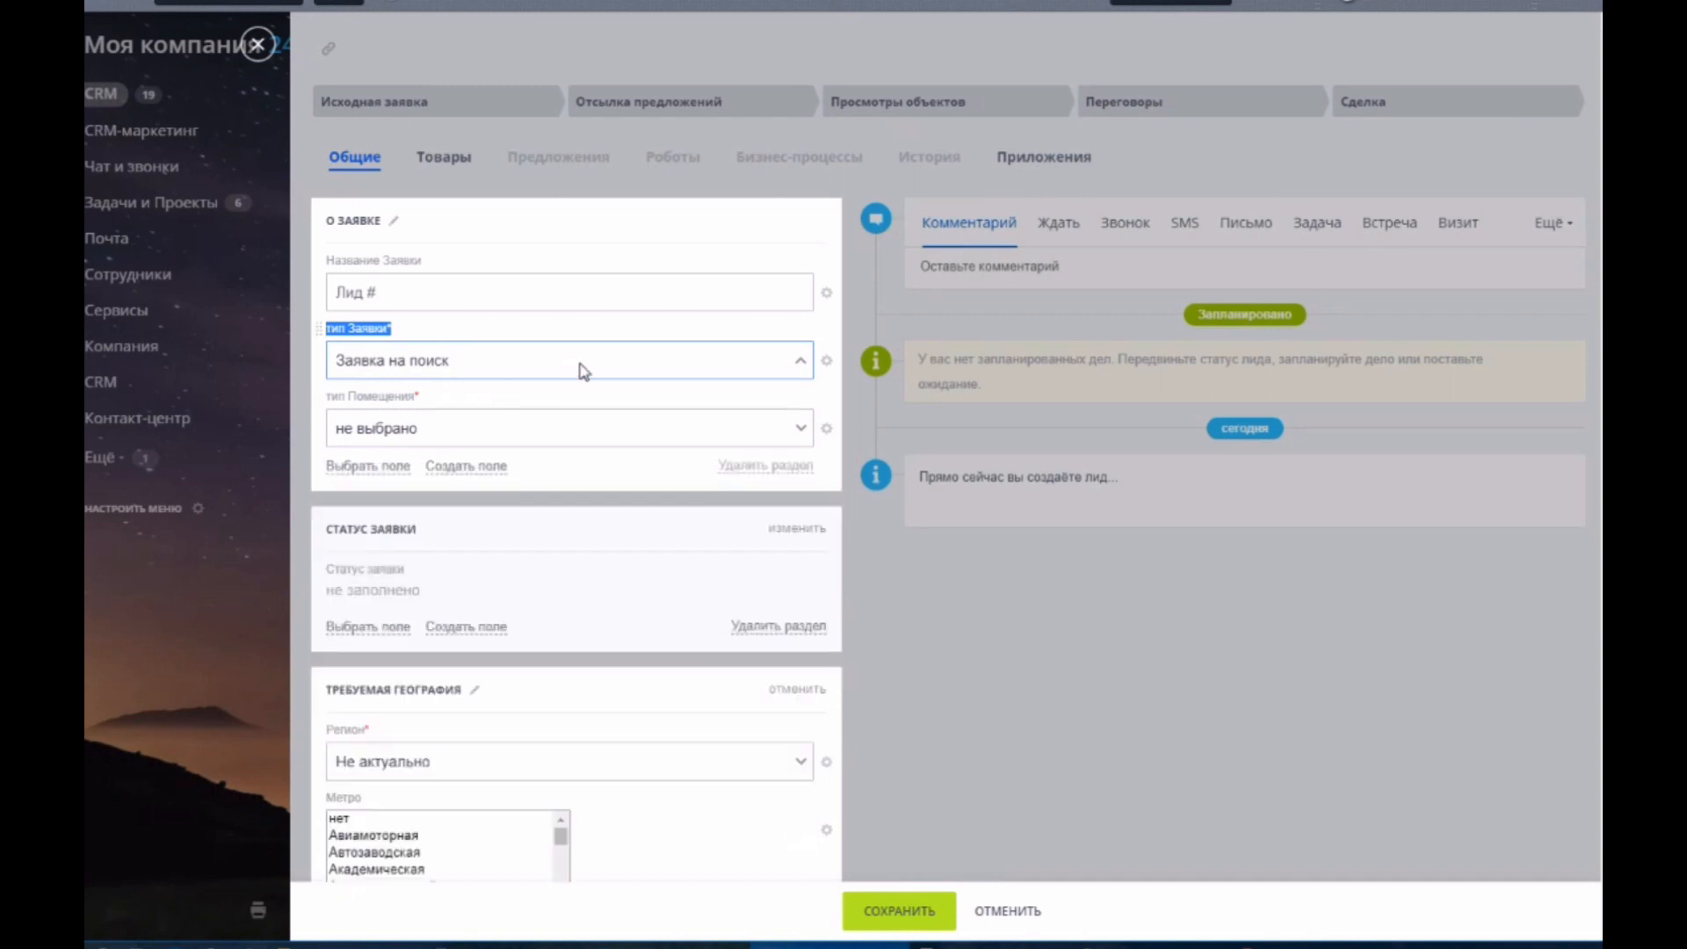
pyautogui.click(444, 334)
pyautogui.click(449, 362)
pyautogui.click(418, 426)
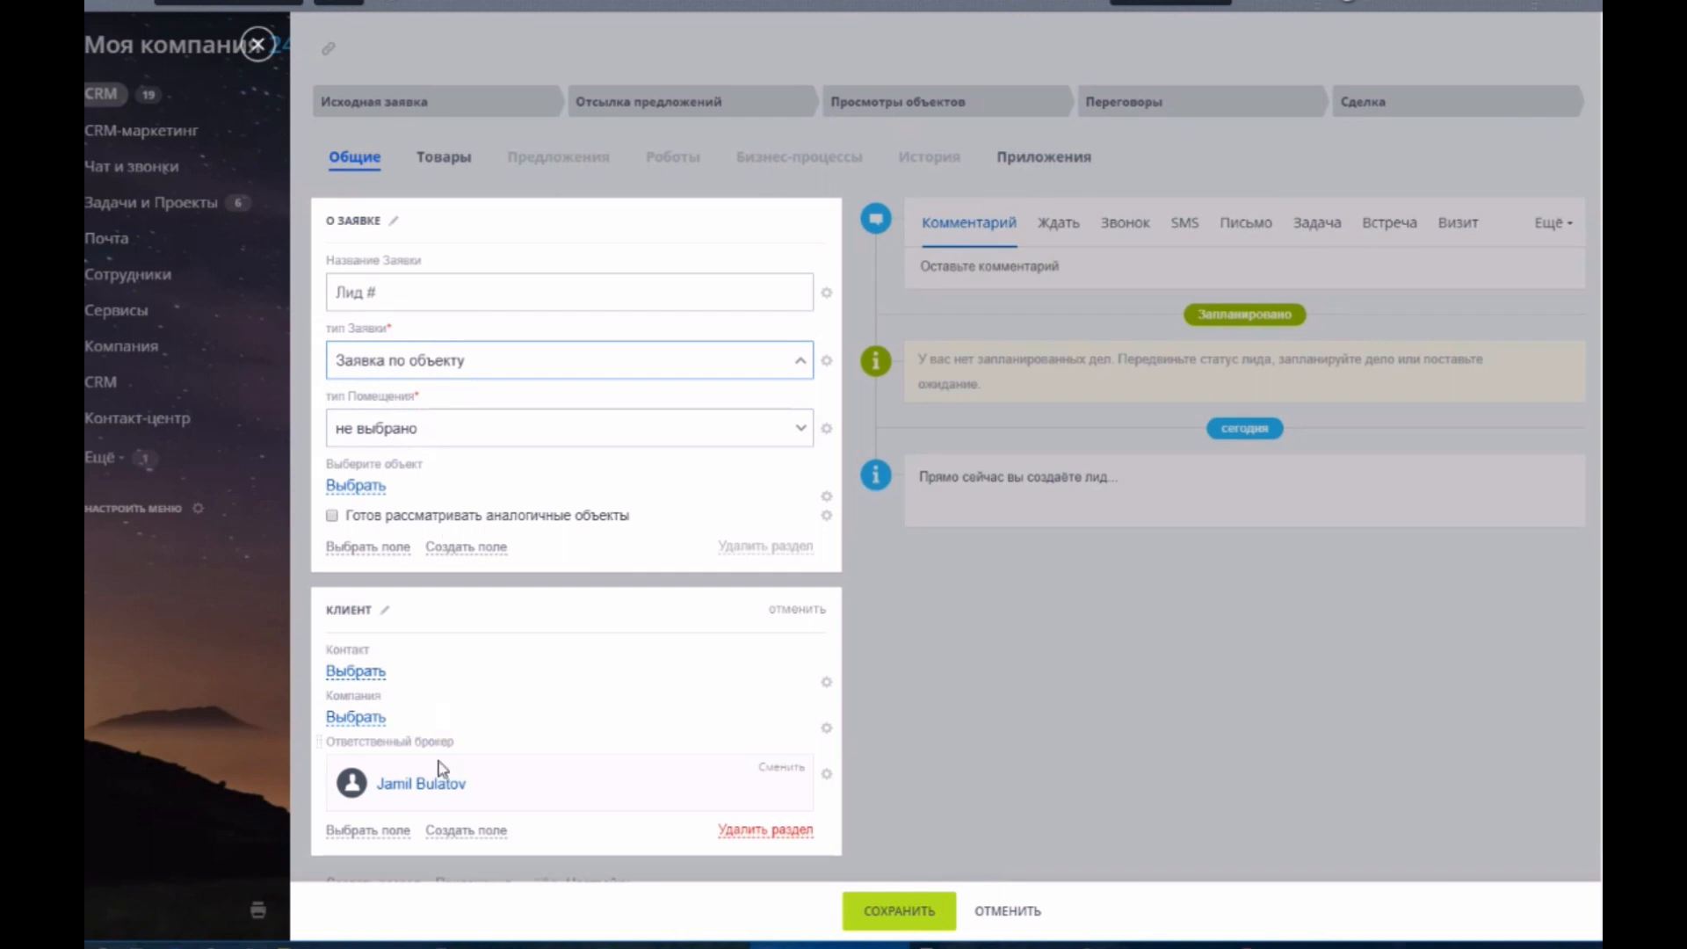
# Step: Set the request type to "Заявка на поиск" and review the form from the required geography to the commercial terms and client sections
pyautogui.click(416, 369)
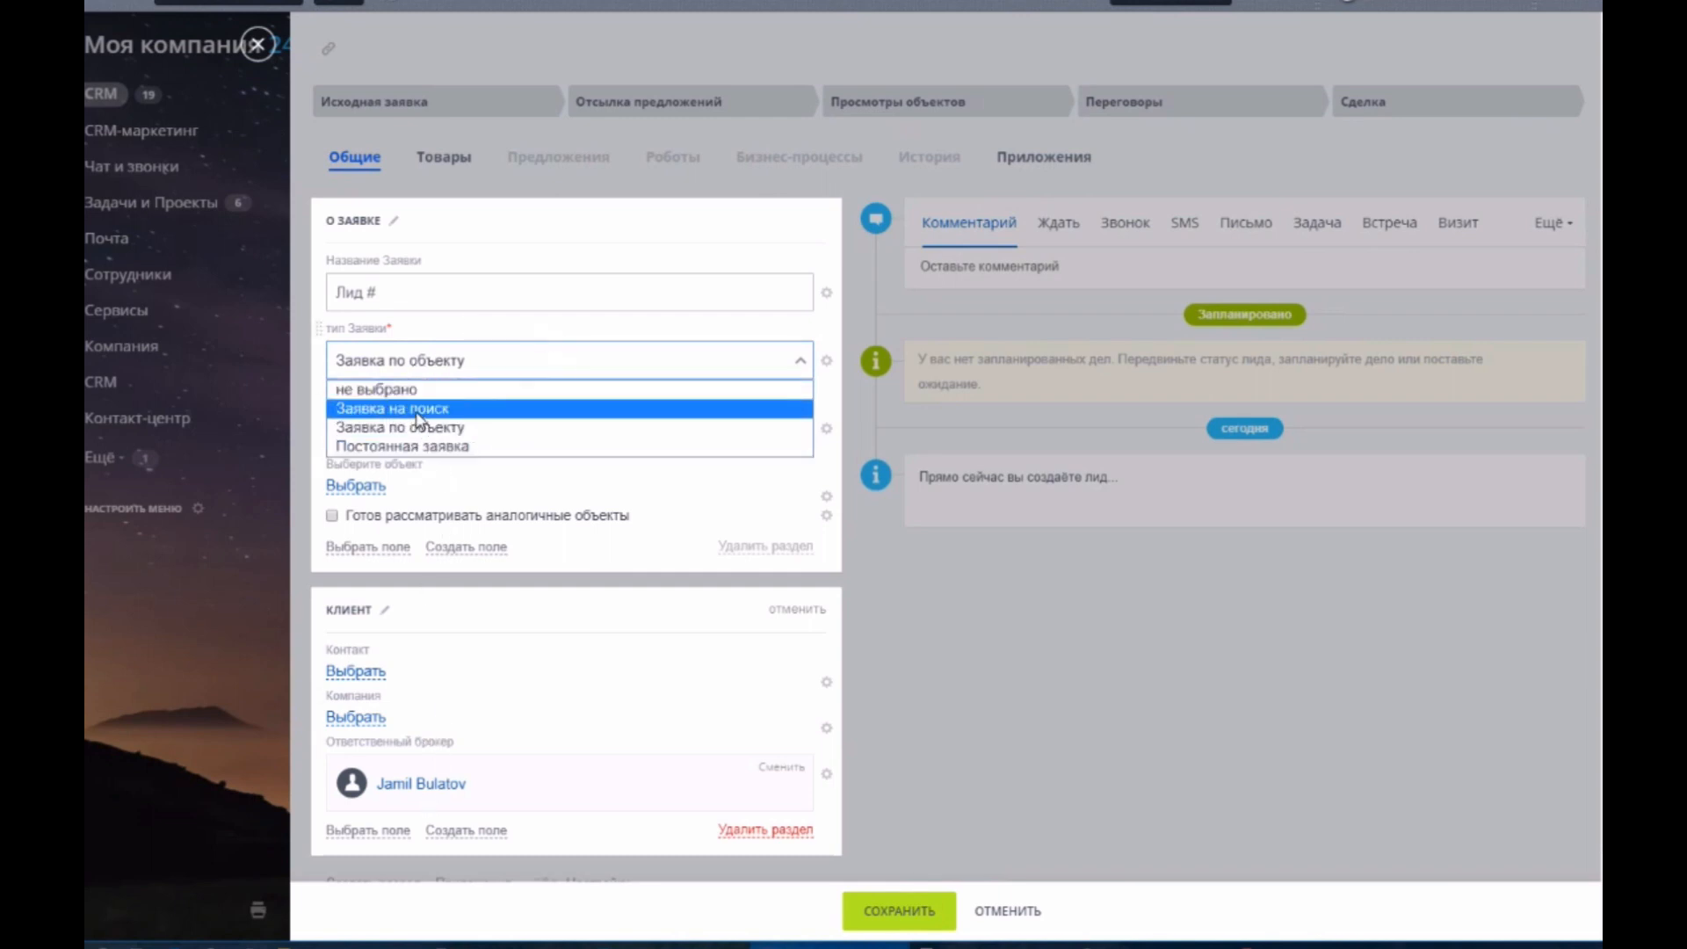
pyautogui.click(417, 411)
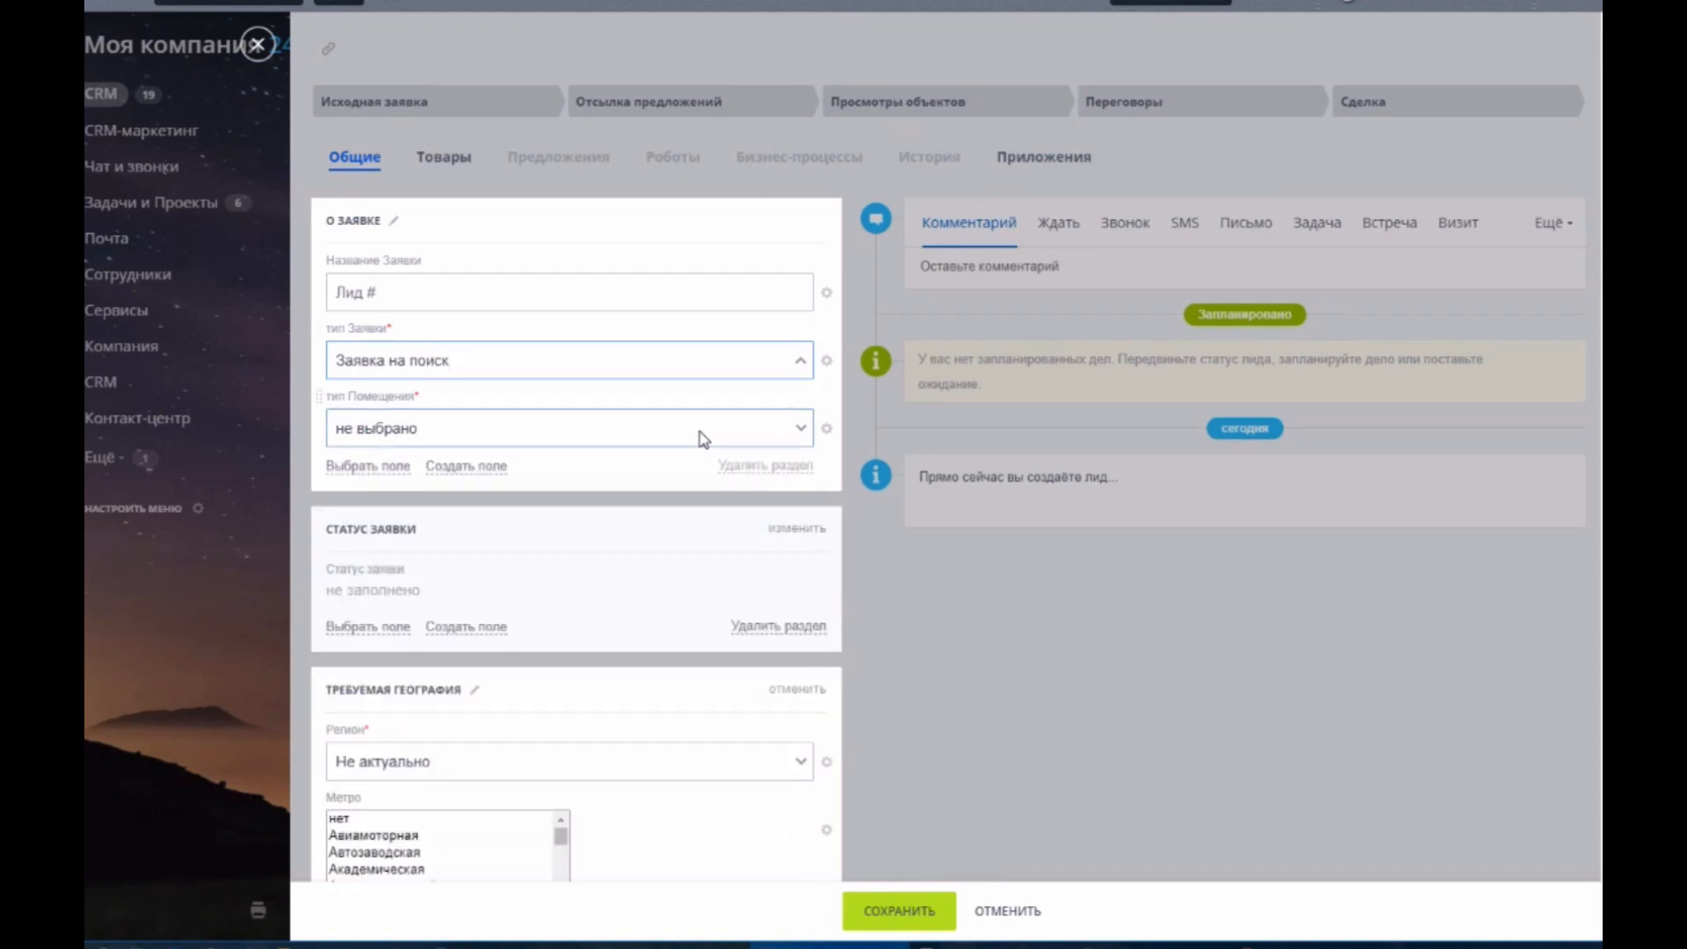
pyautogui.scroll(-2, 694, 430)
pyautogui.scroll(-15, 694, 430)
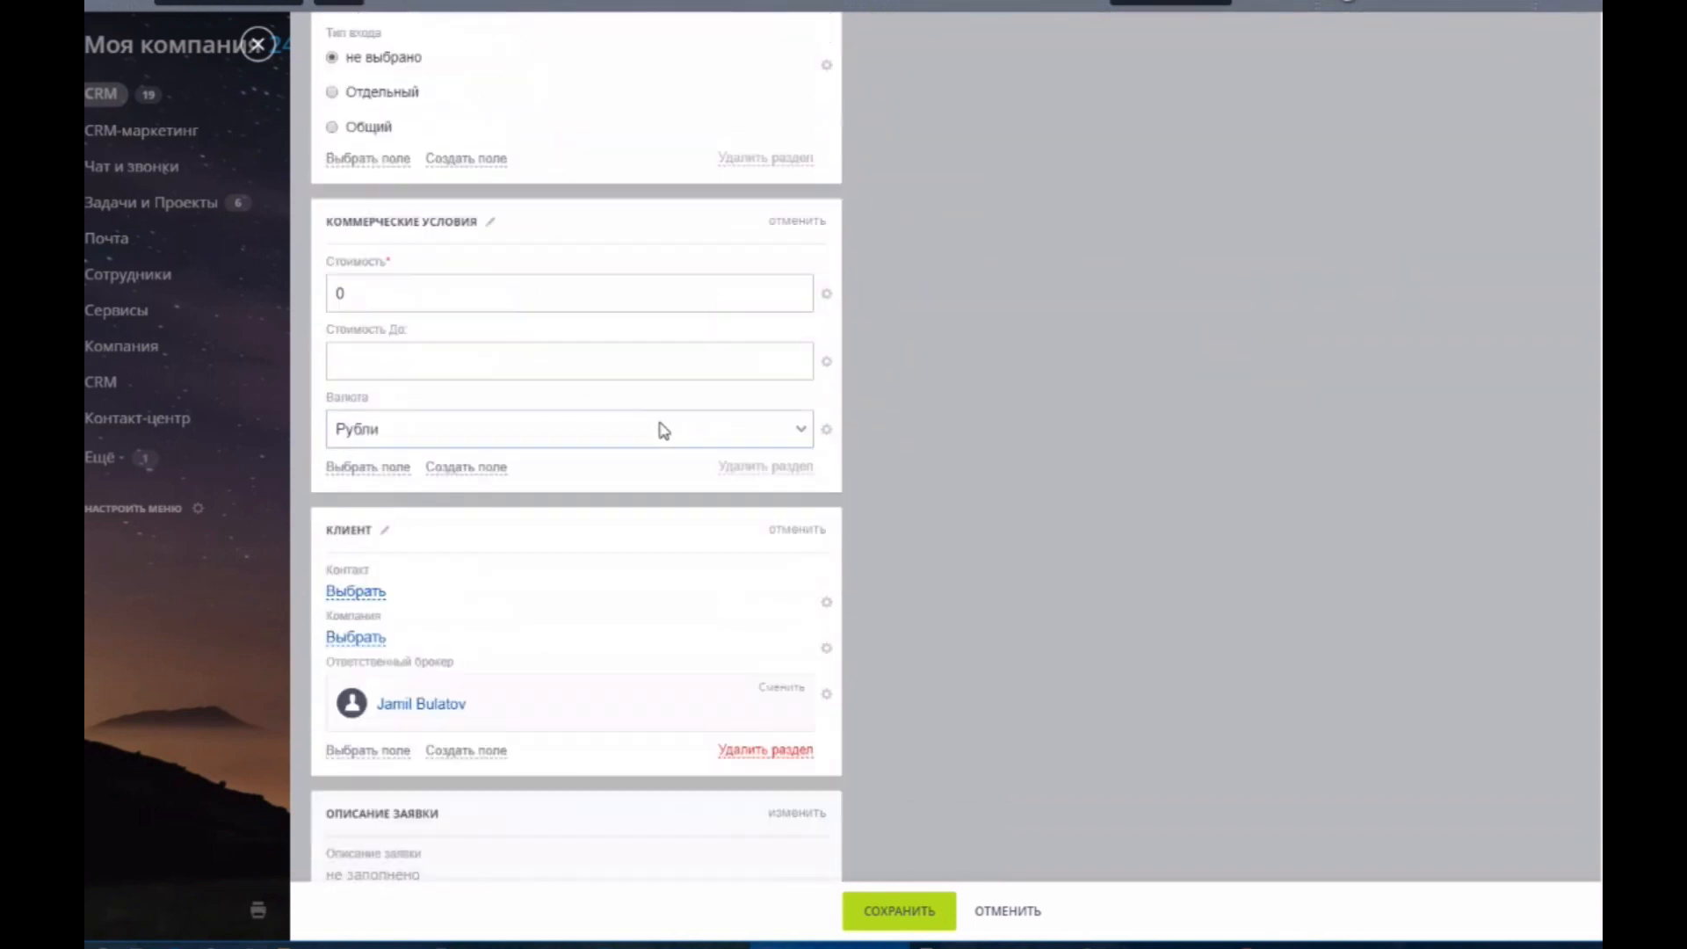
pyautogui.scroll(15, 648, 432)
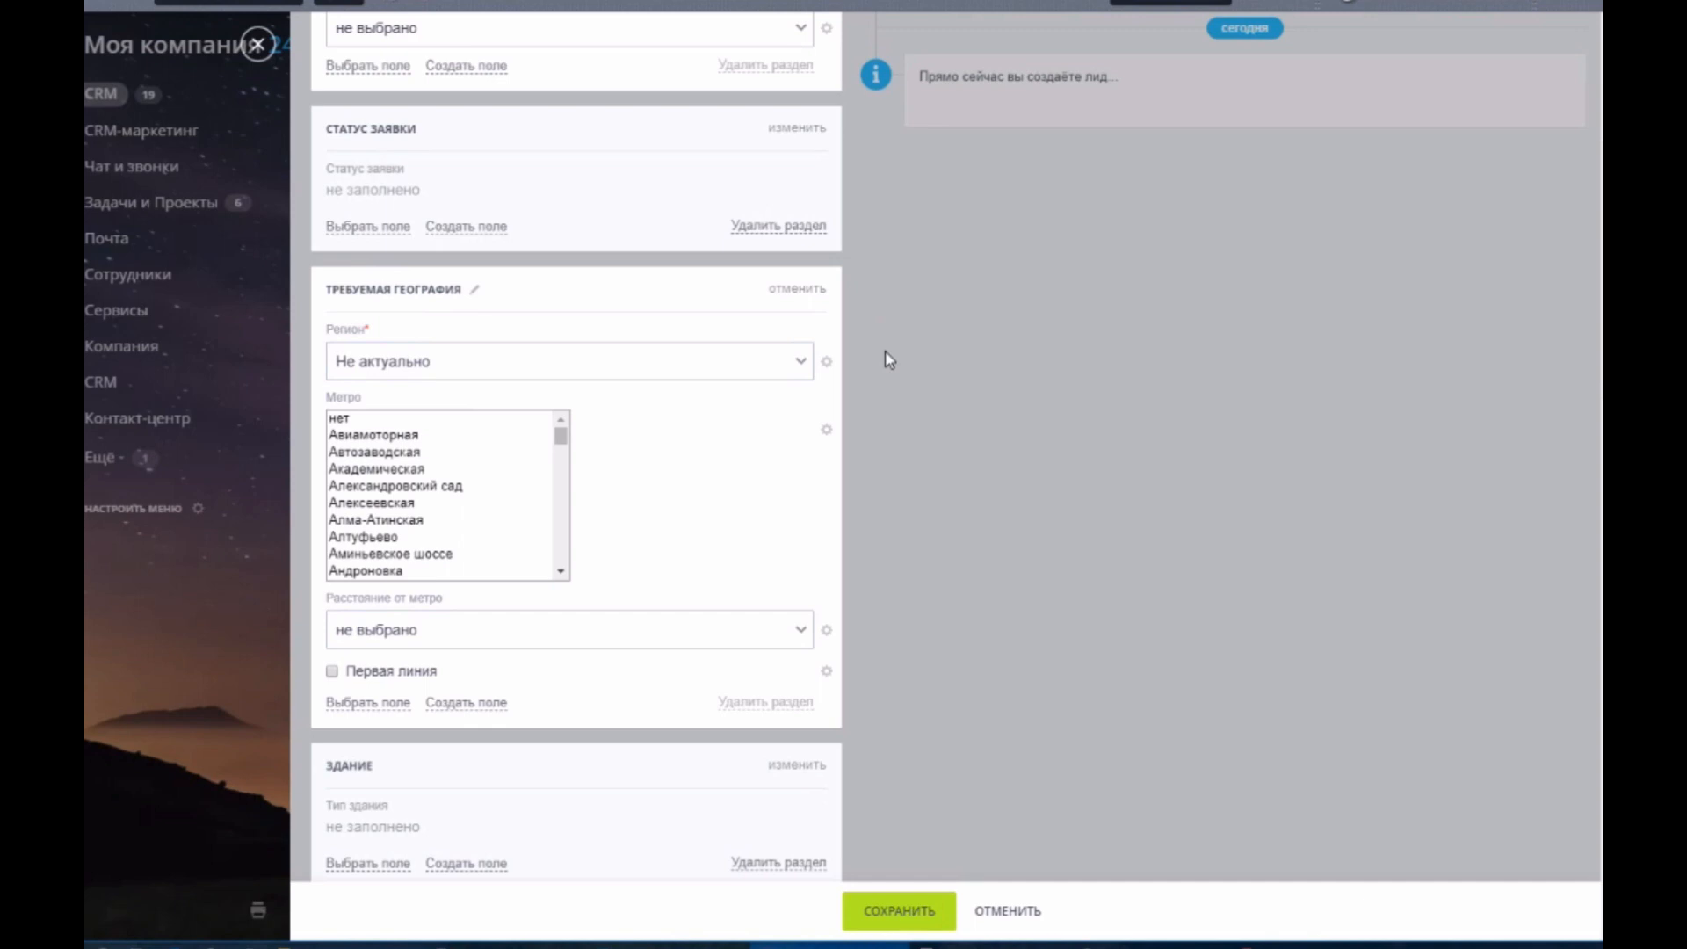
# Step: Set the region in the required geography section to "Москва" and look over the metro and district options
pyautogui.click(641, 364)
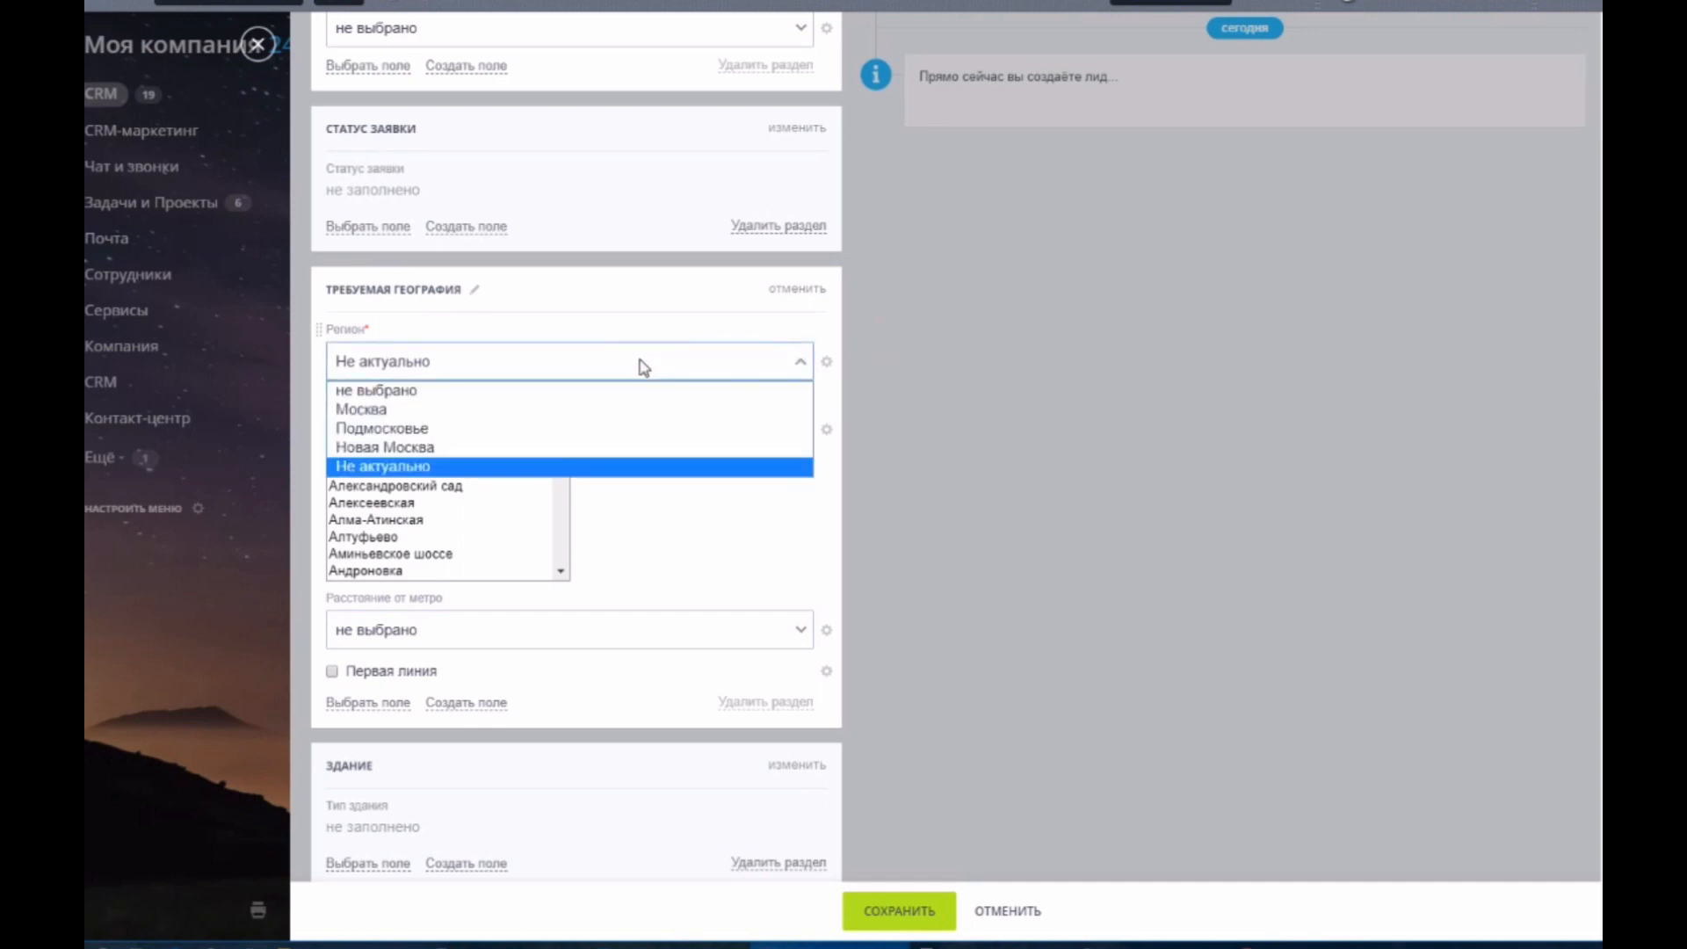
pyautogui.click(644, 365)
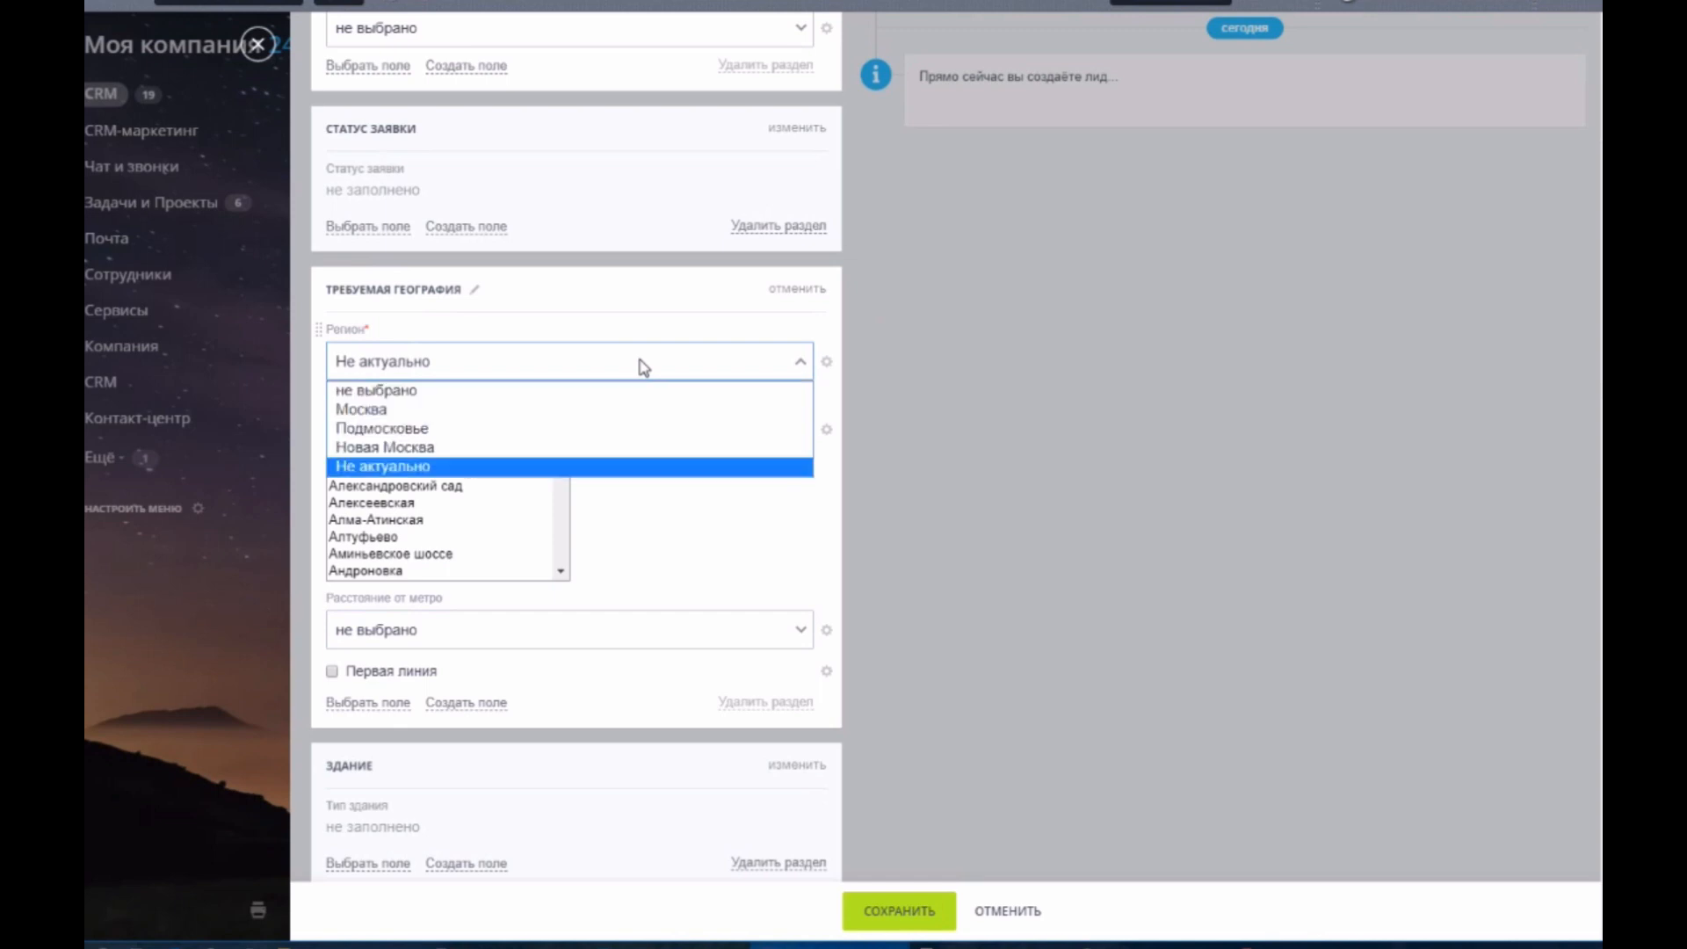
pyautogui.click(463, 410)
pyautogui.scroll(-1, 485, 415)
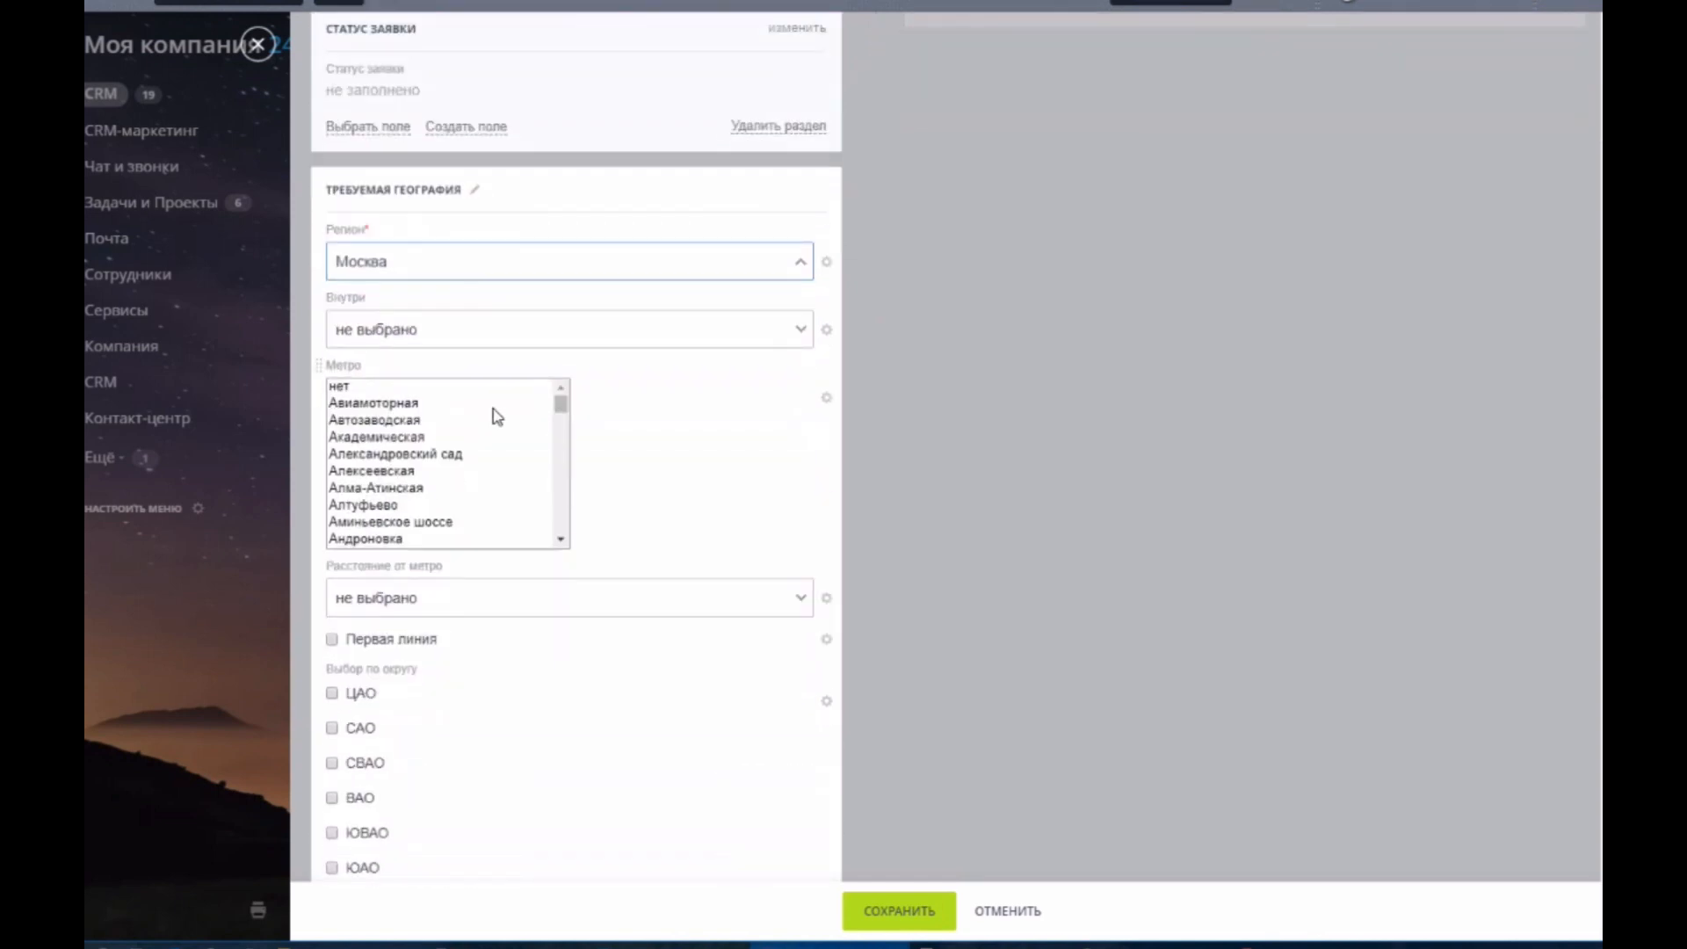
pyautogui.scroll(-2, 535, 413)
pyautogui.scroll(-2, 960, 378)
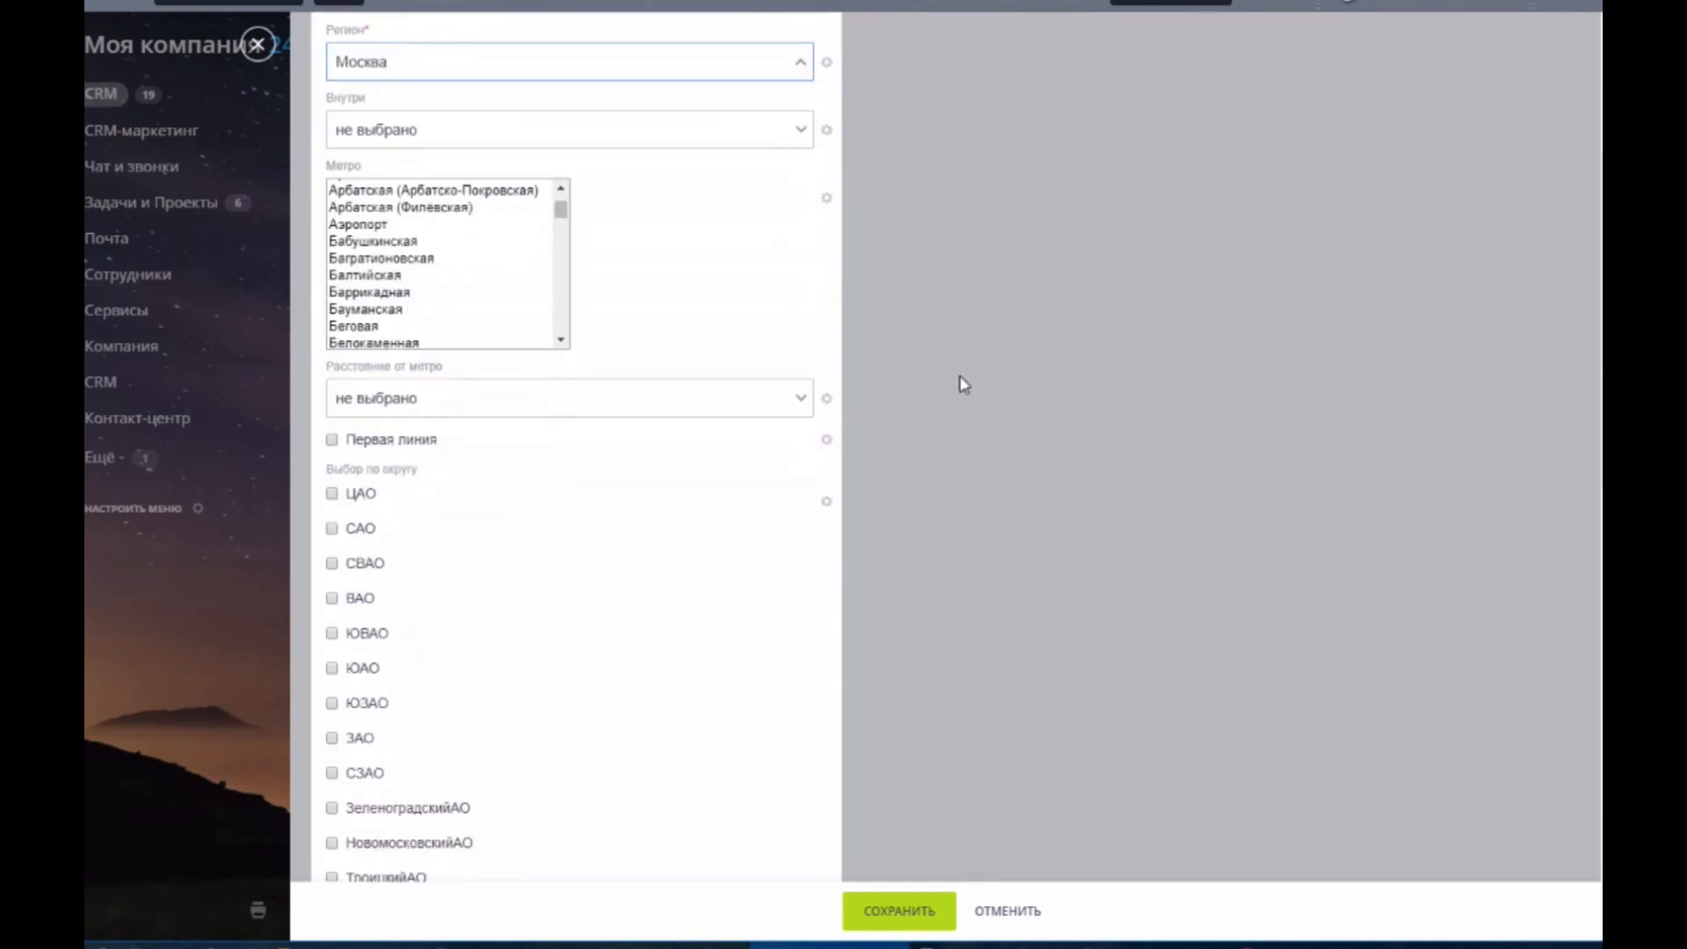
pyautogui.scroll(1, 940, 379)
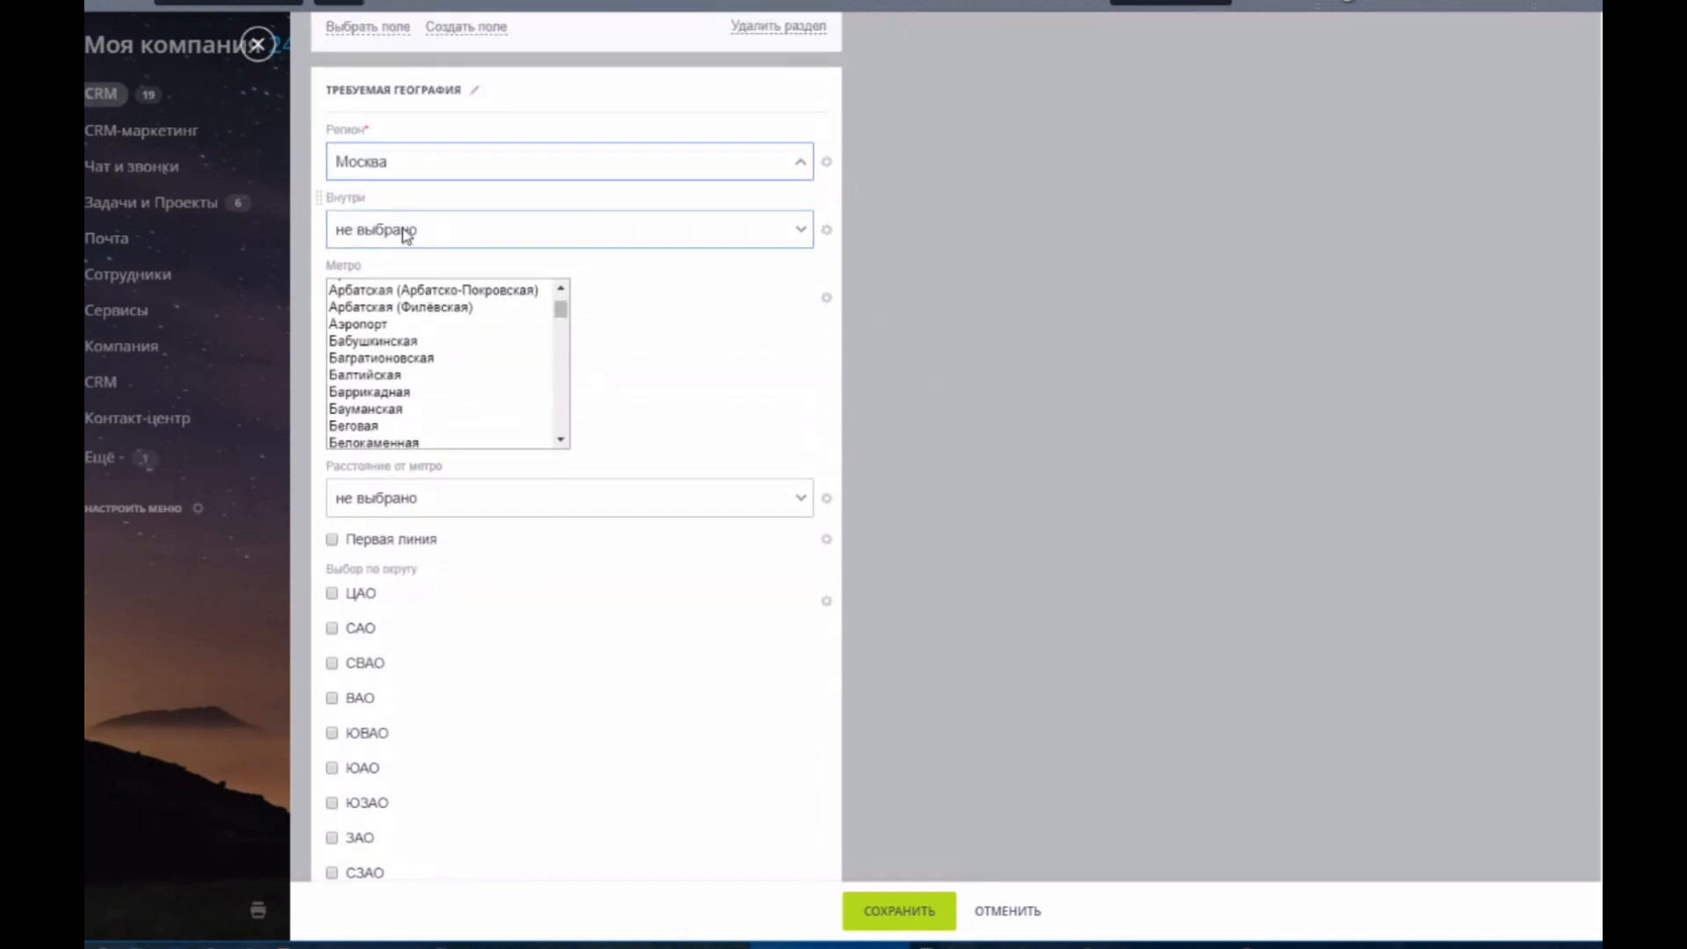
# Step: Switch the required region to "Подмосковье" and "Новая Москва" to compare their location fields, ending on "Москва"
pyautogui.click(399, 165)
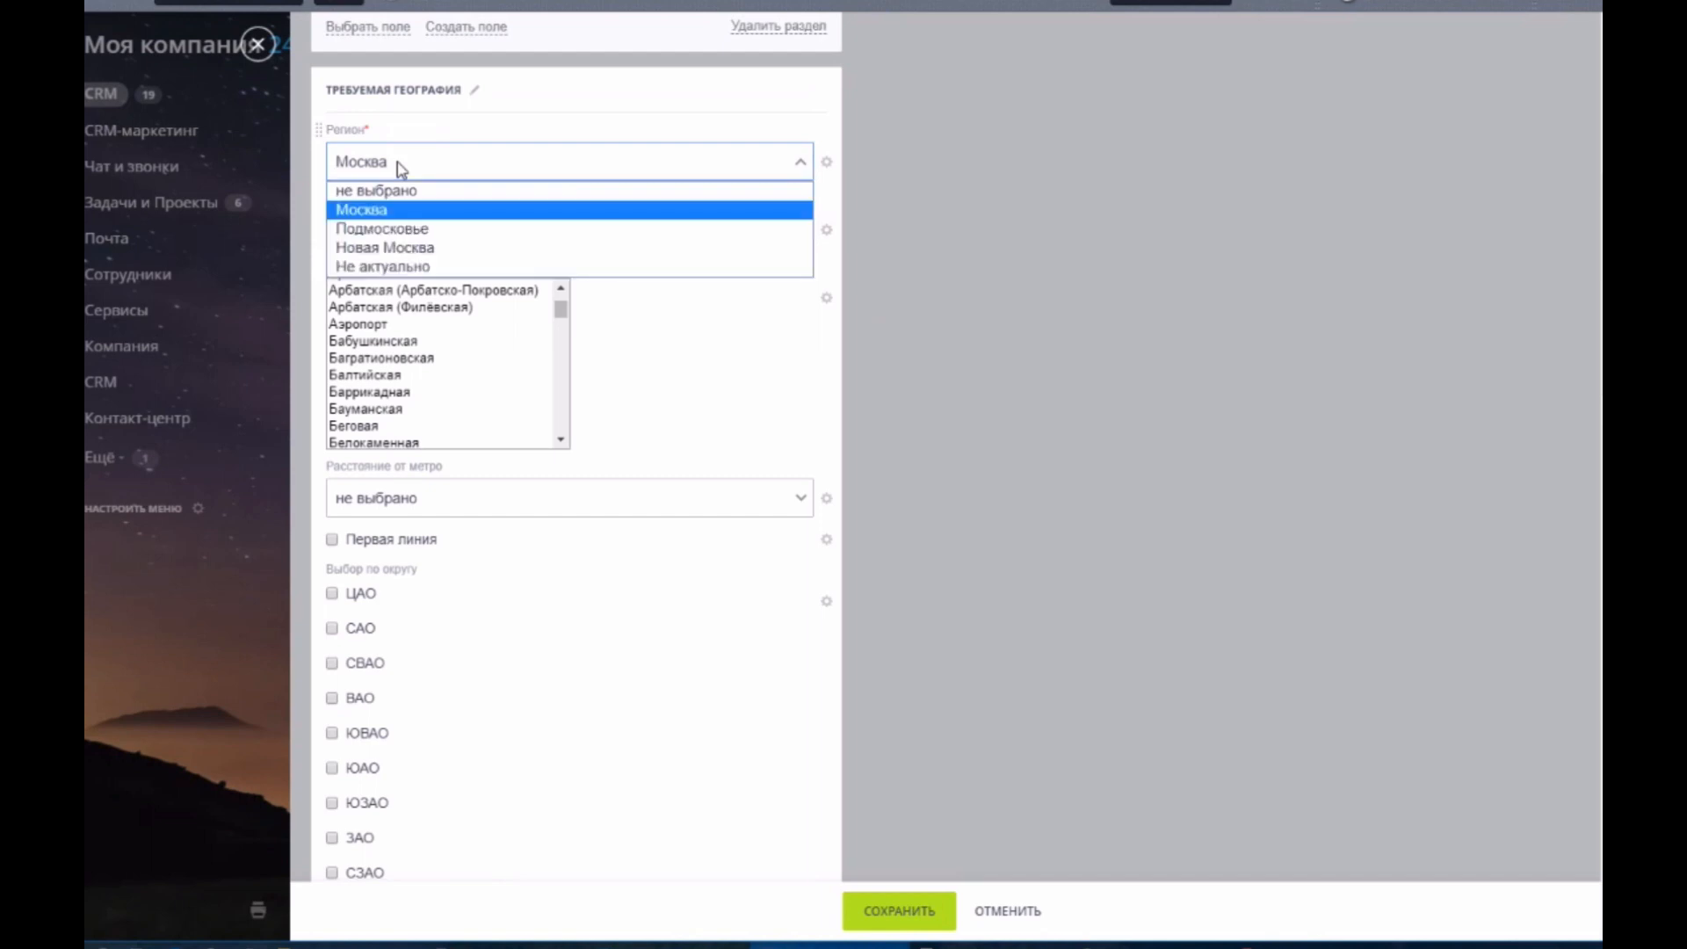
pyautogui.click(407, 230)
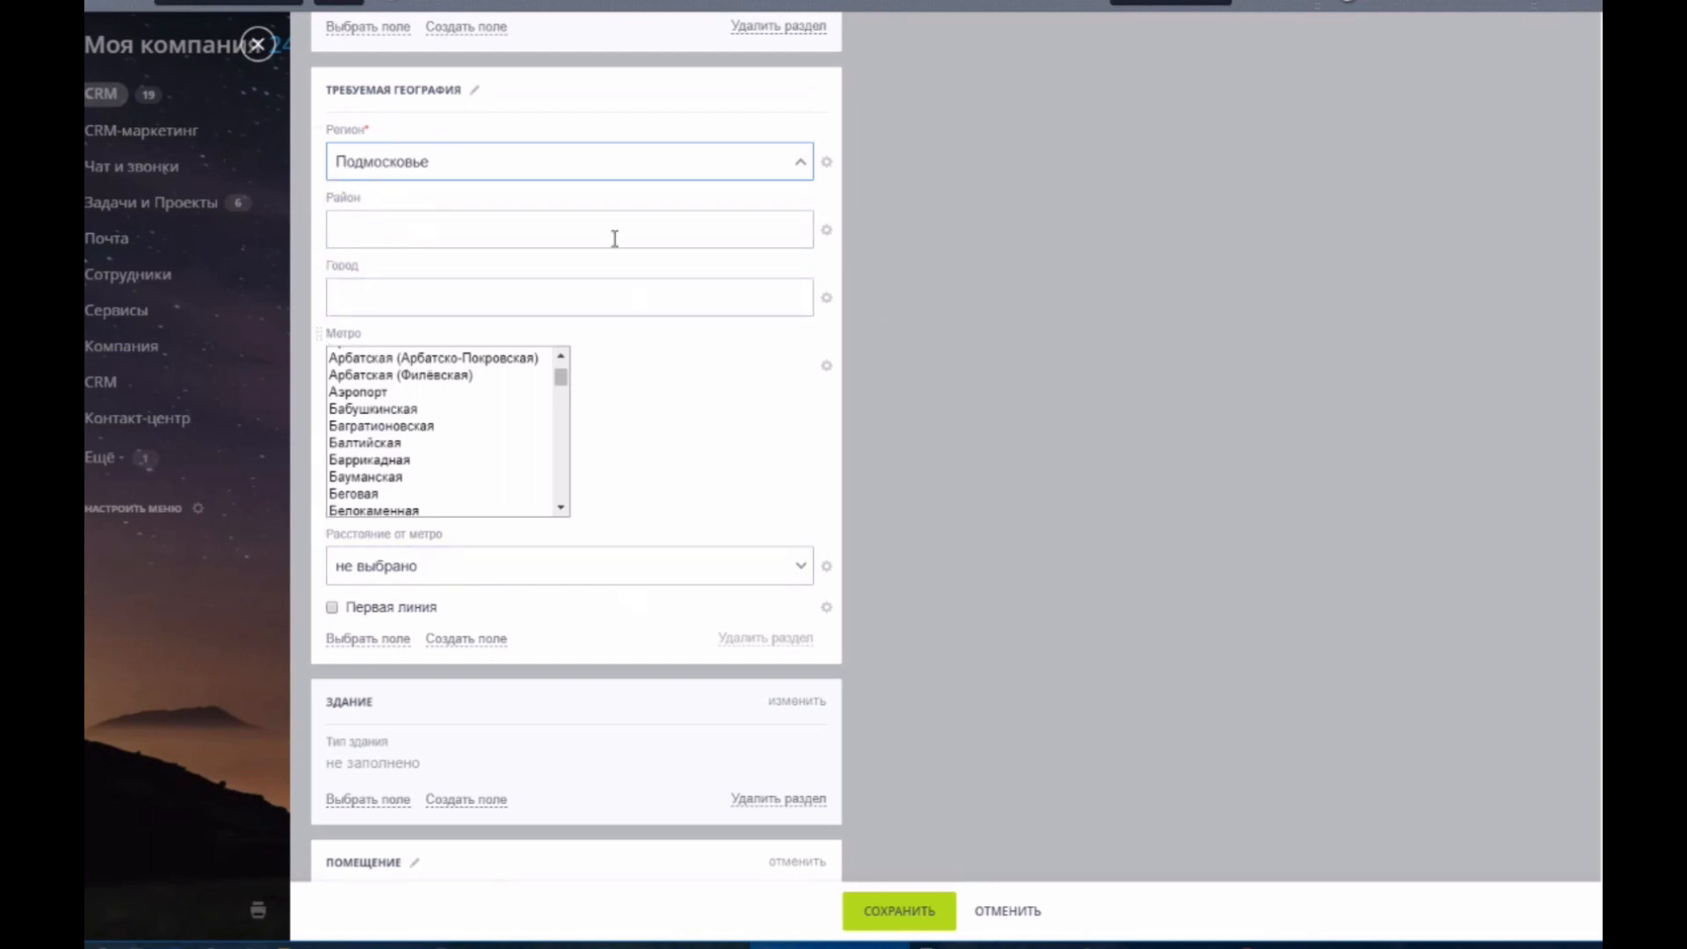
pyautogui.click(432, 167)
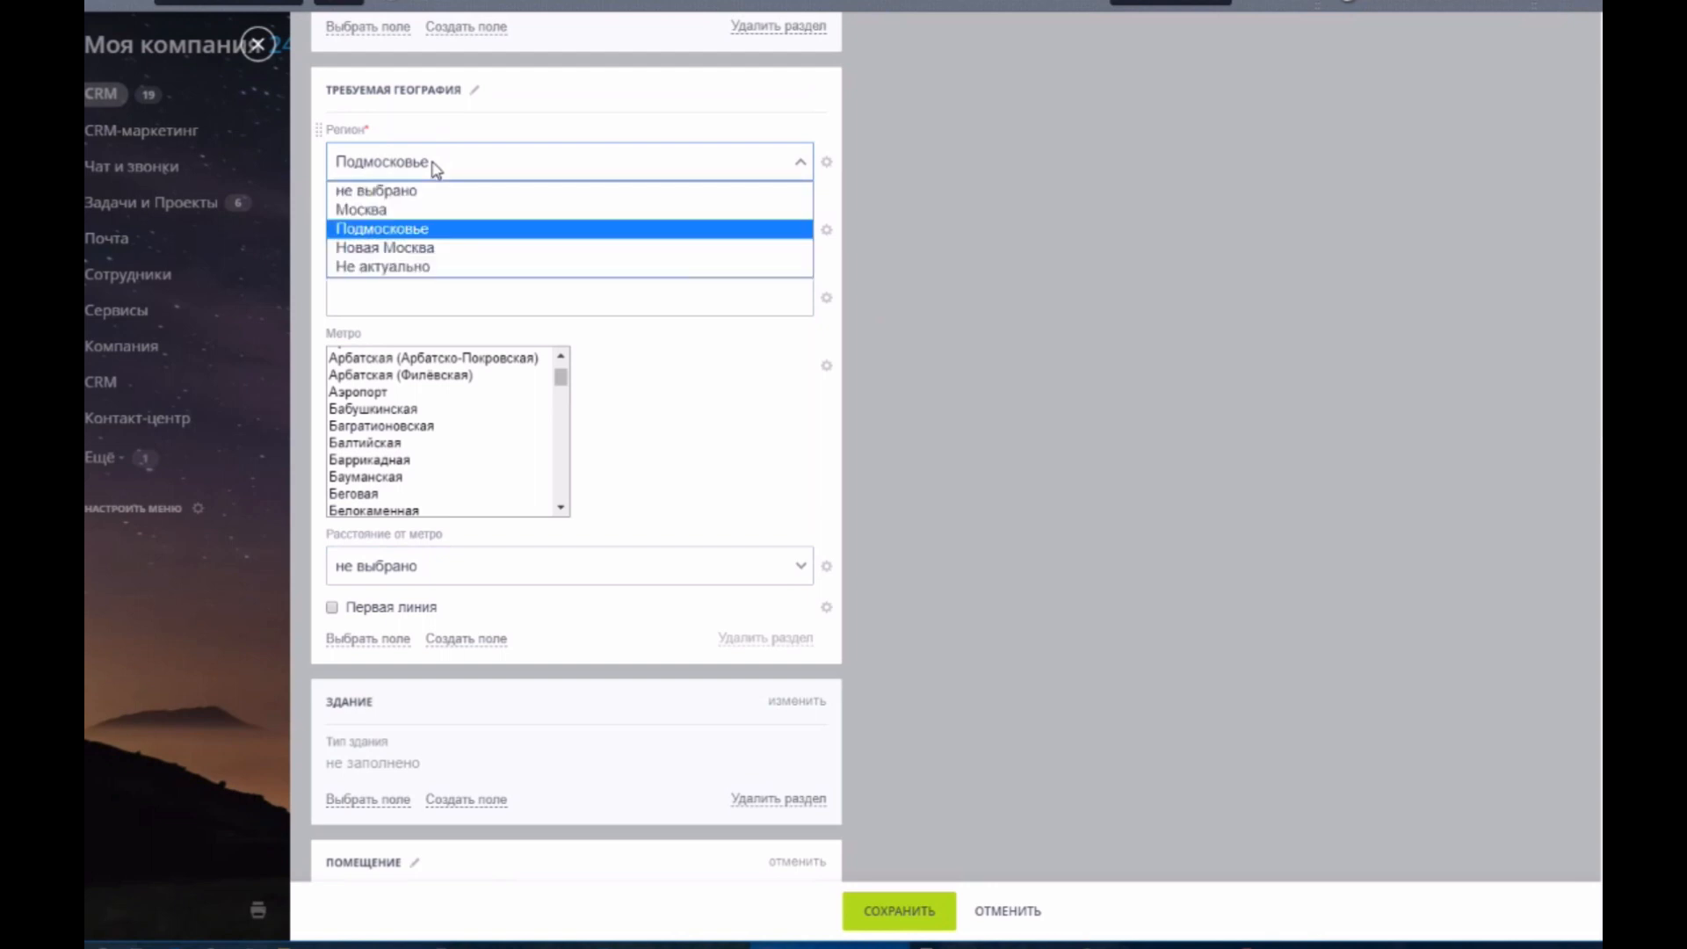
pyautogui.click(414, 252)
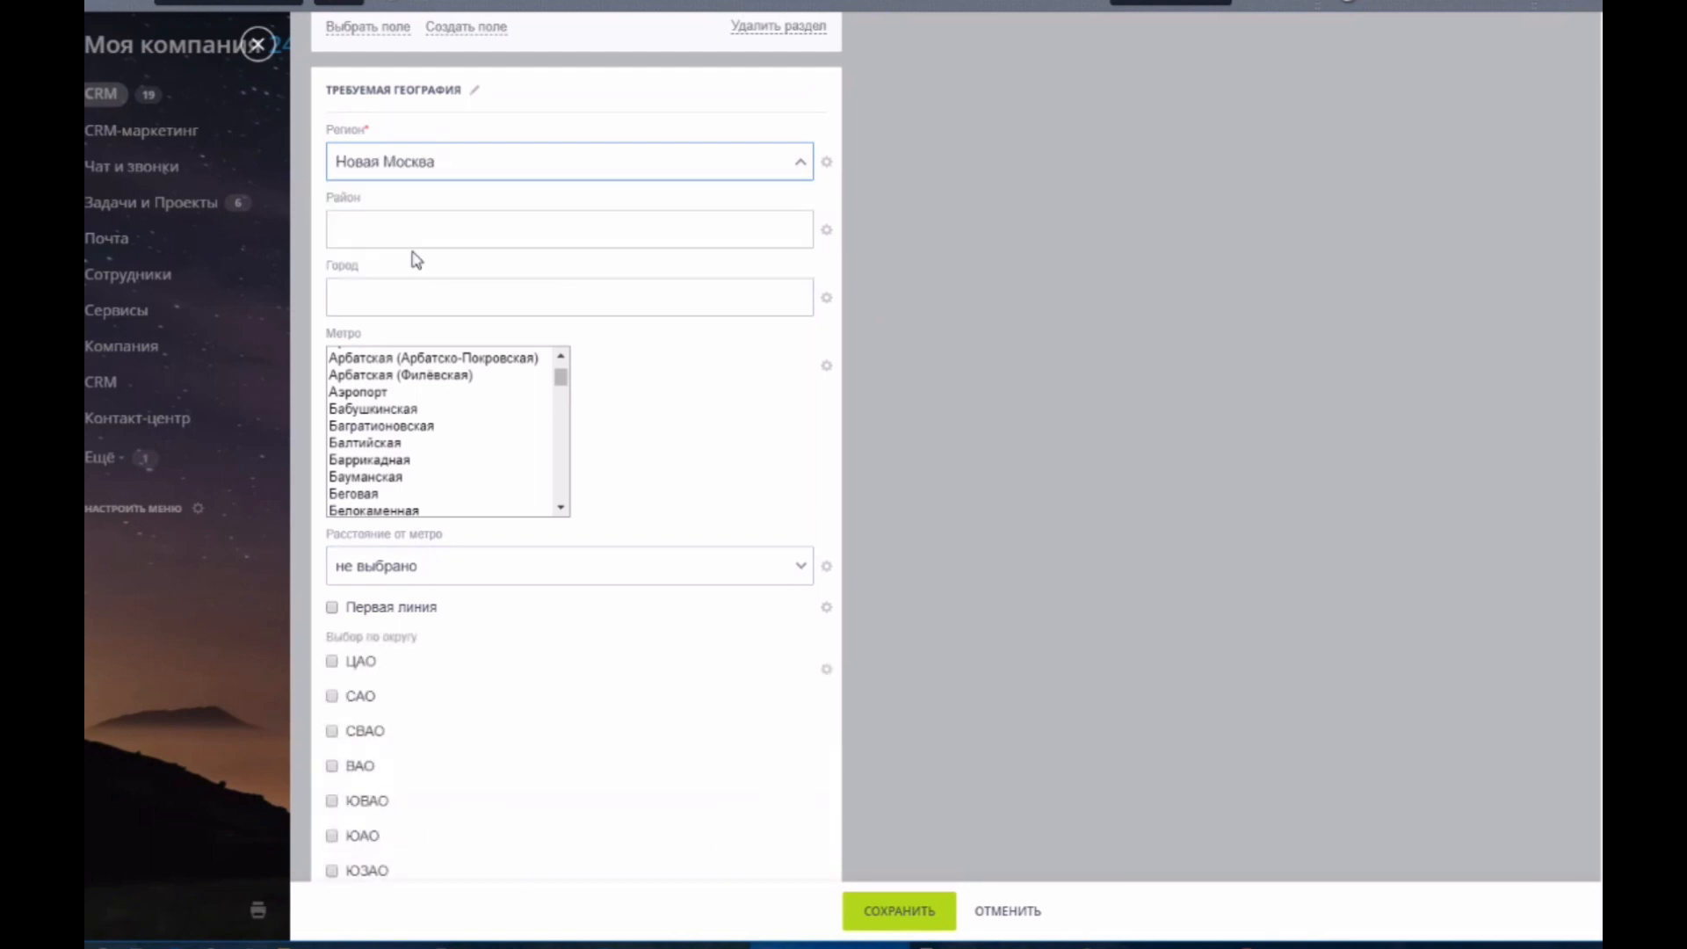
pyautogui.click(410, 176)
pyautogui.click(393, 211)
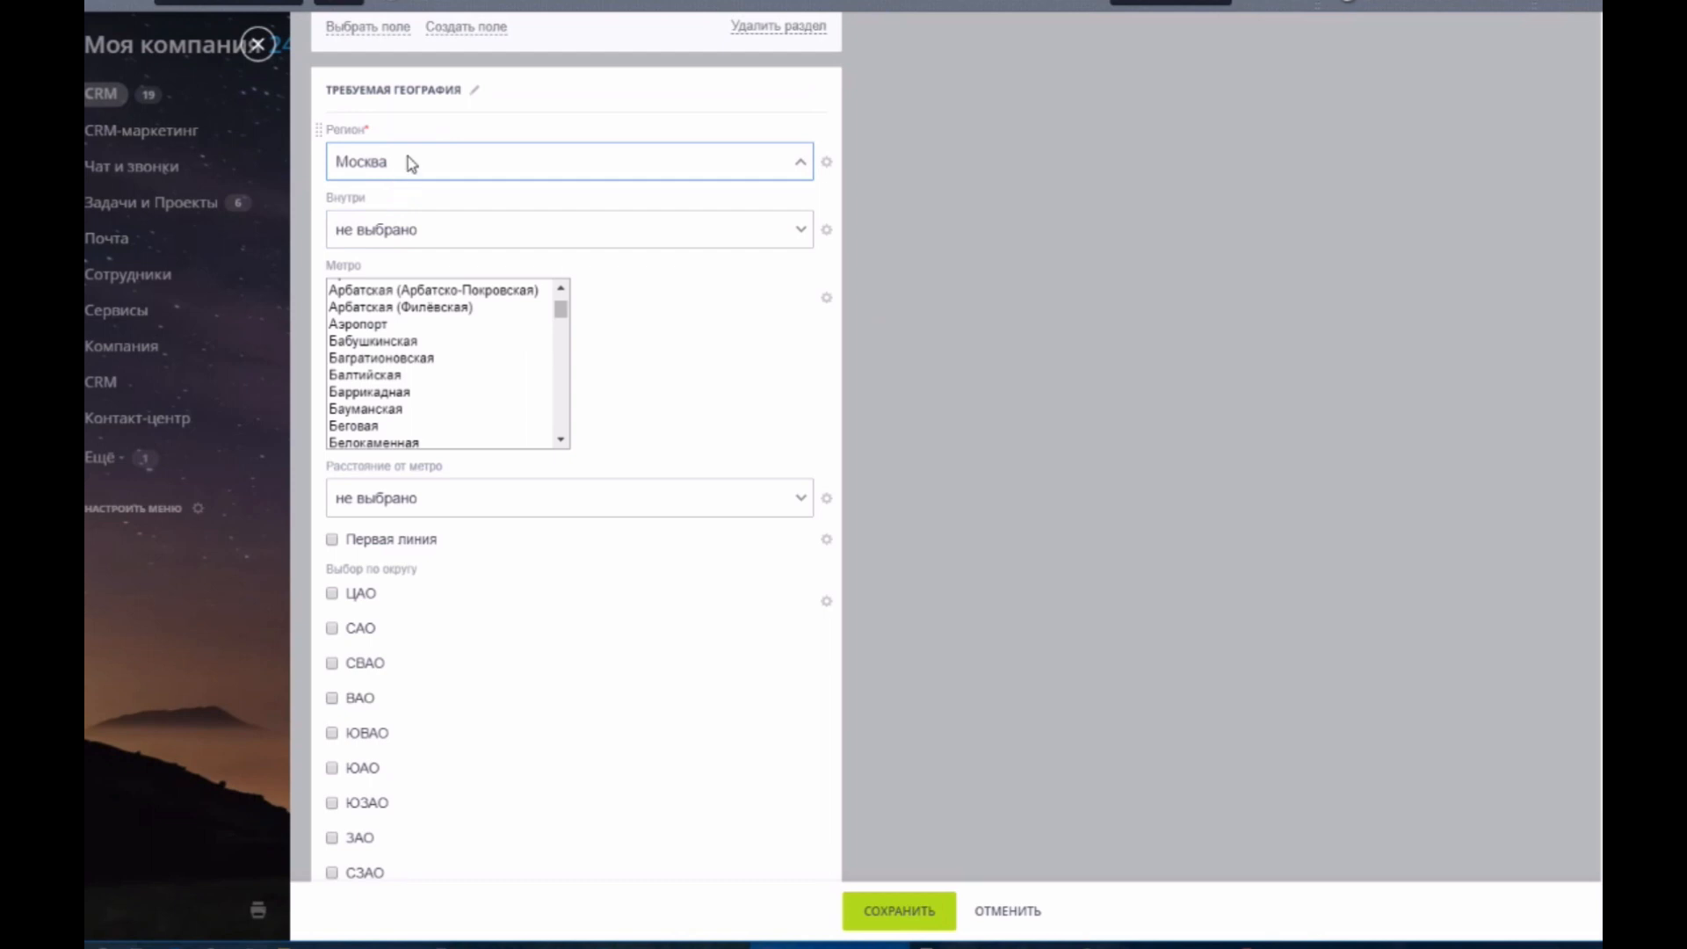
pyautogui.click(408, 159)
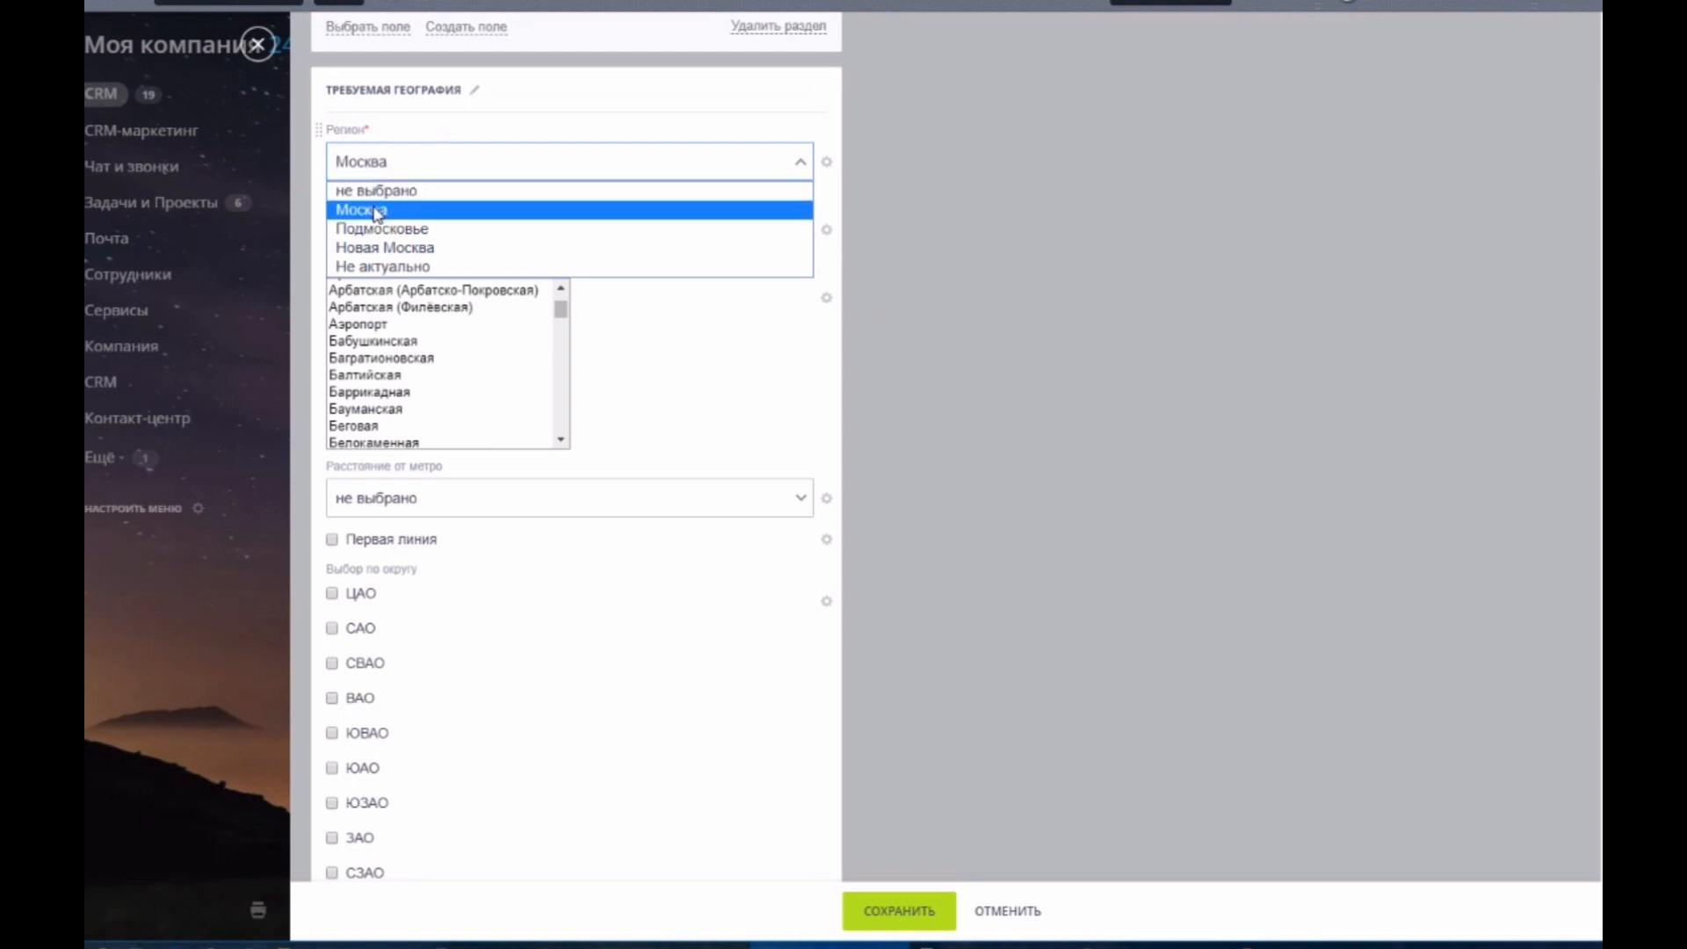
pyautogui.click(369, 214)
pyautogui.click(387, 172)
pyautogui.click(381, 229)
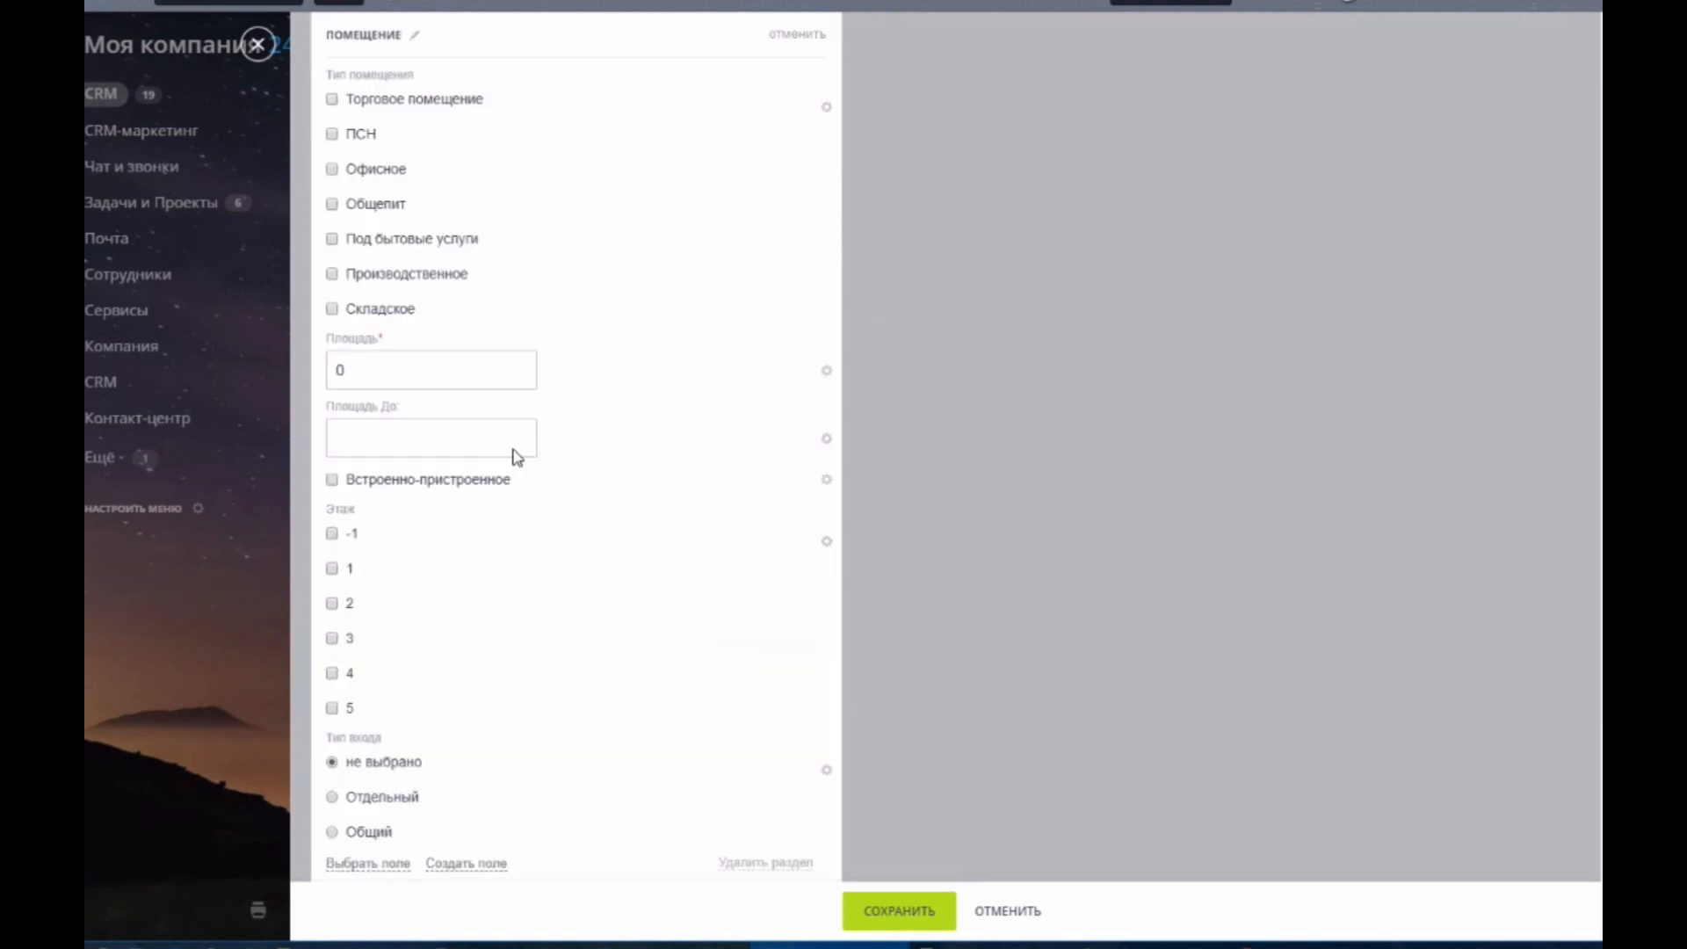
# Step: Set the minimum area ("Площадь") in the premises section to 100
pyautogui.scroll(12, 580, 455)
pyautogui.scroll(-10, 621, 454)
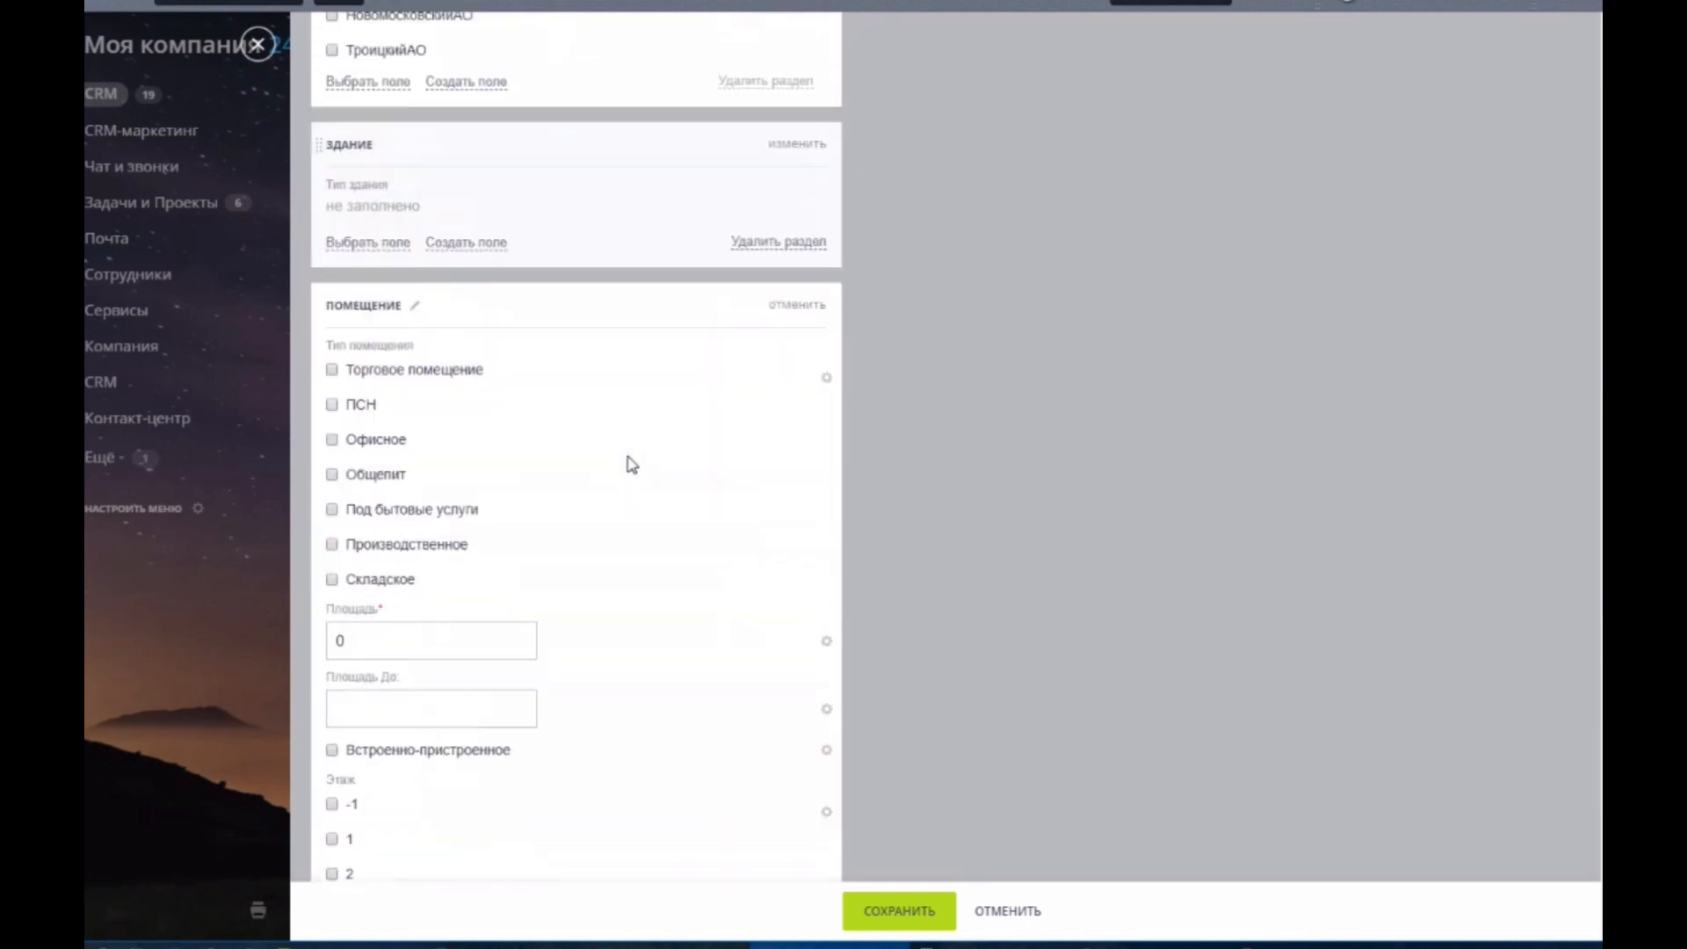
pyautogui.moveTo(386, 279); pyautogui.dragTo(313, 256)
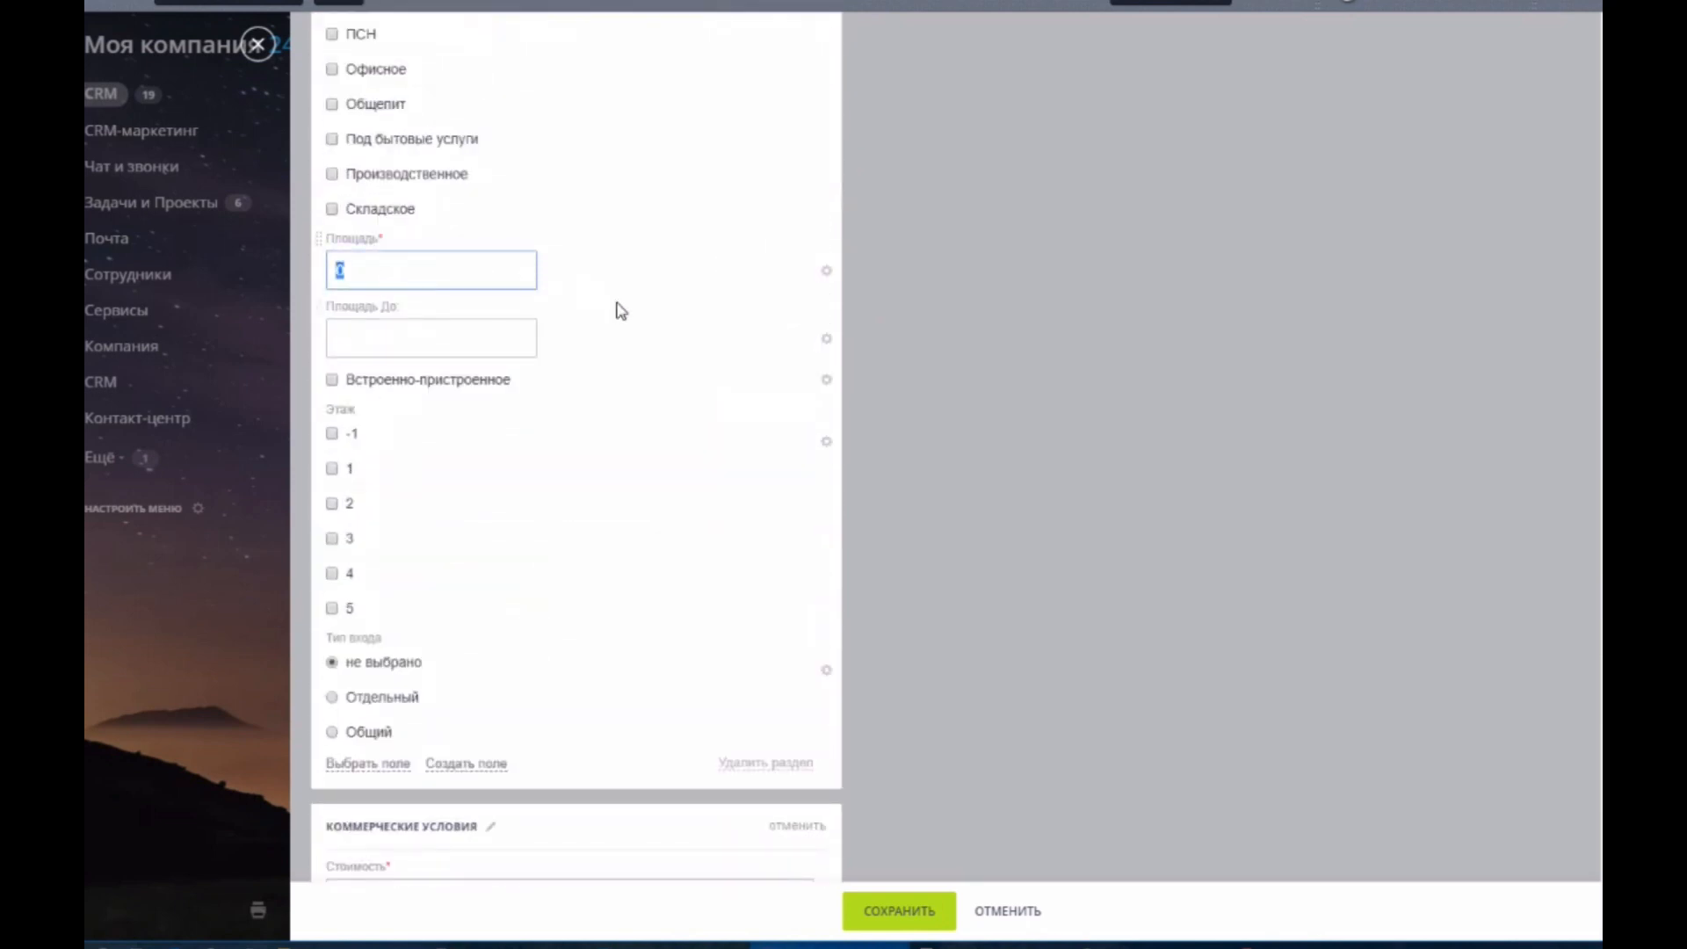
pyautogui.write('100')
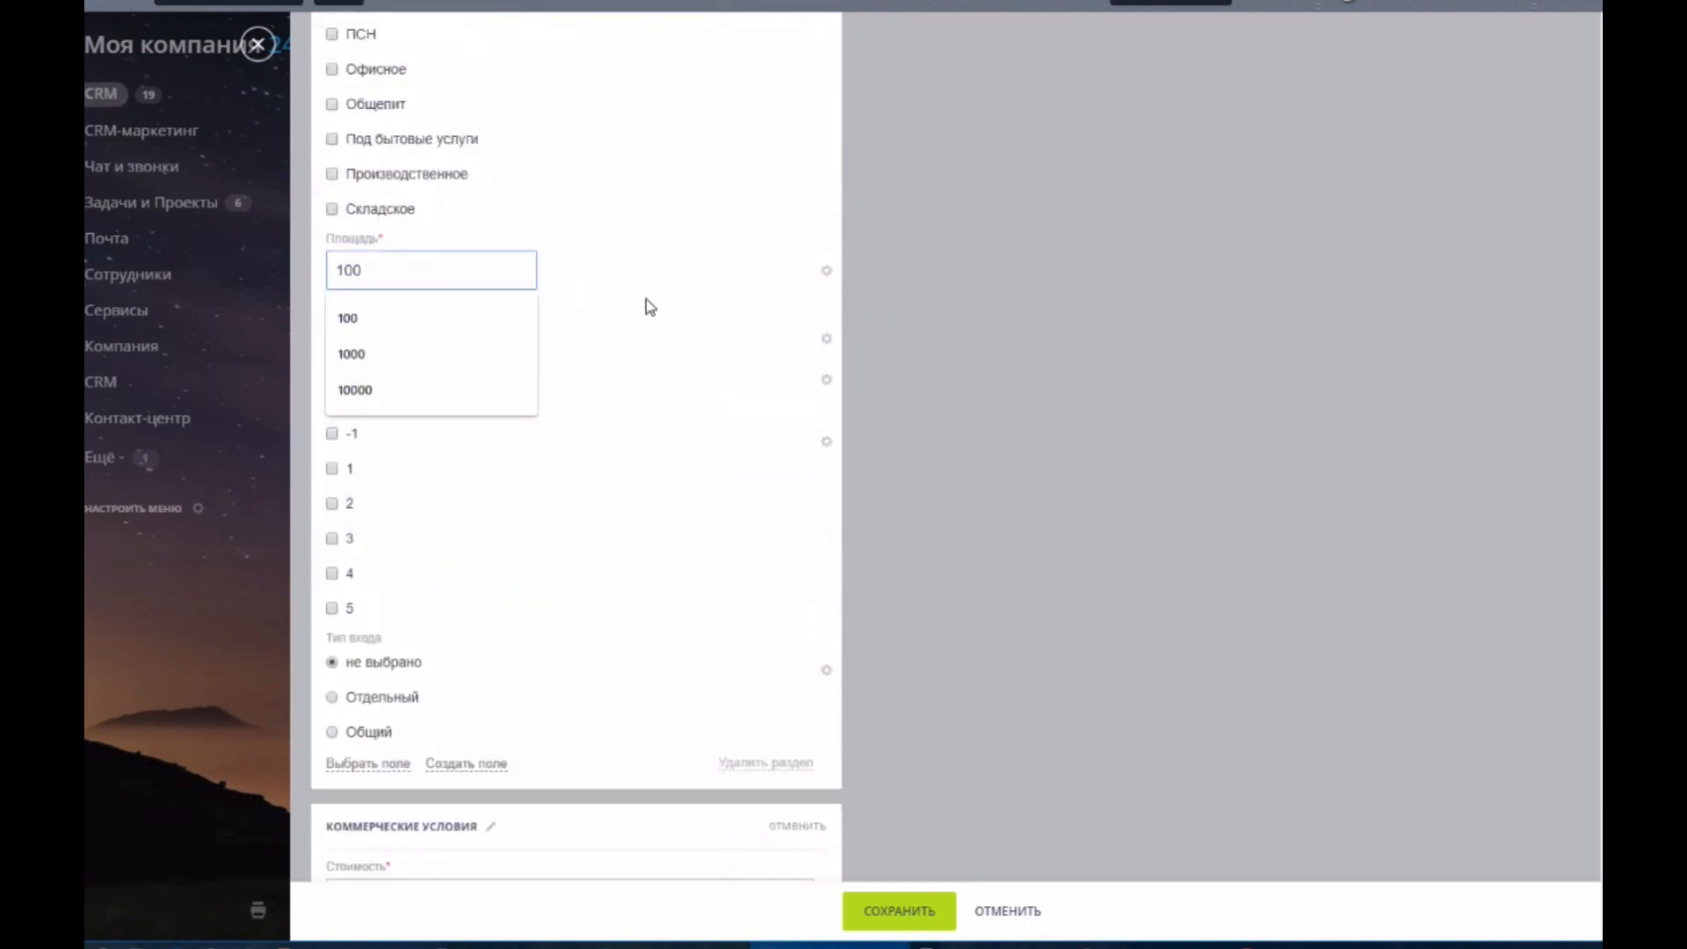
pyautogui.click(527, 295)
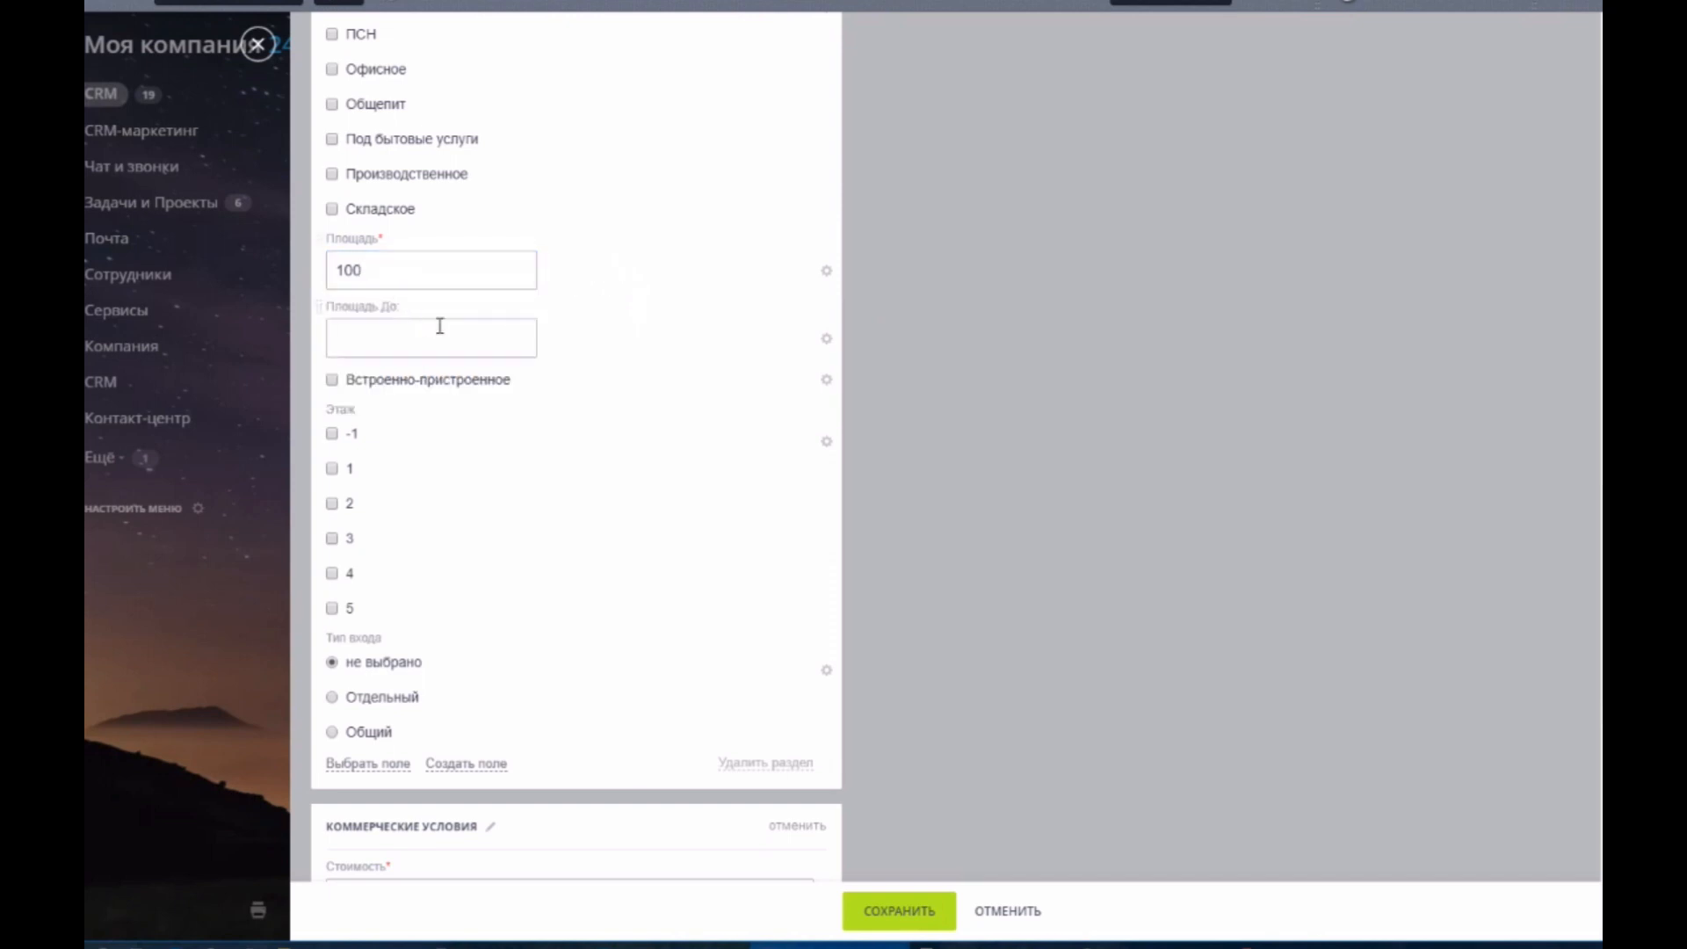
# Step: Set the premises type of the search request to "Помещение в аренду"
pyautogui.scroll(-8, 418, 301)
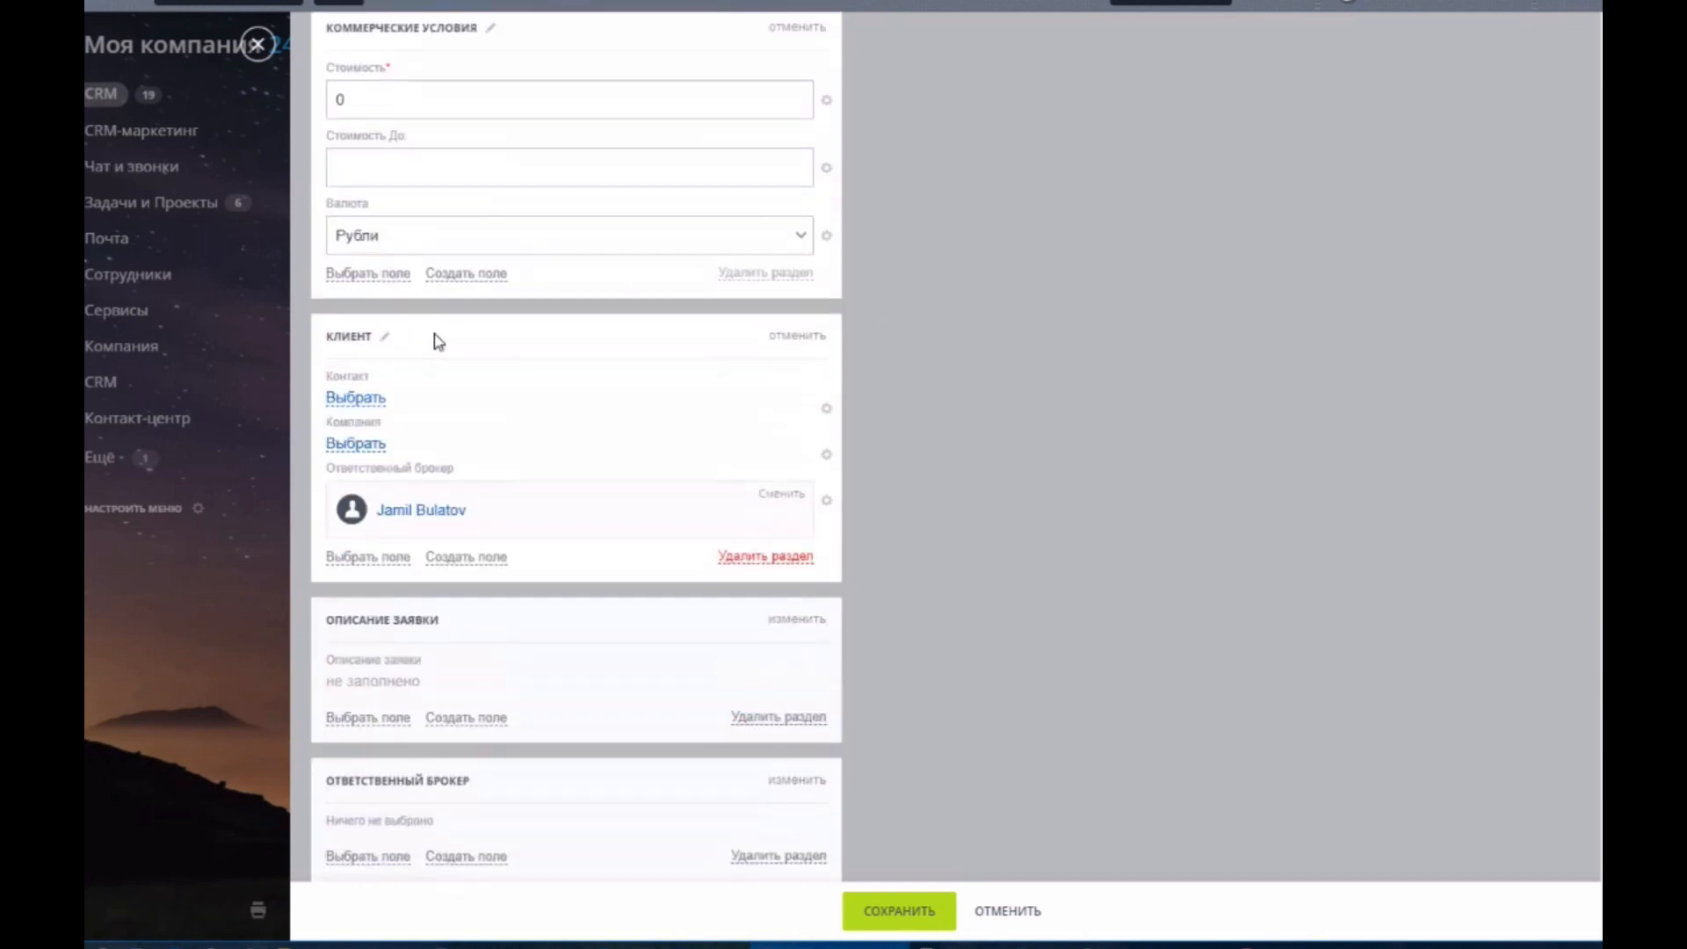
pyautogui.click(343, 99)
pyautogui.scroll(12, 685, 297)
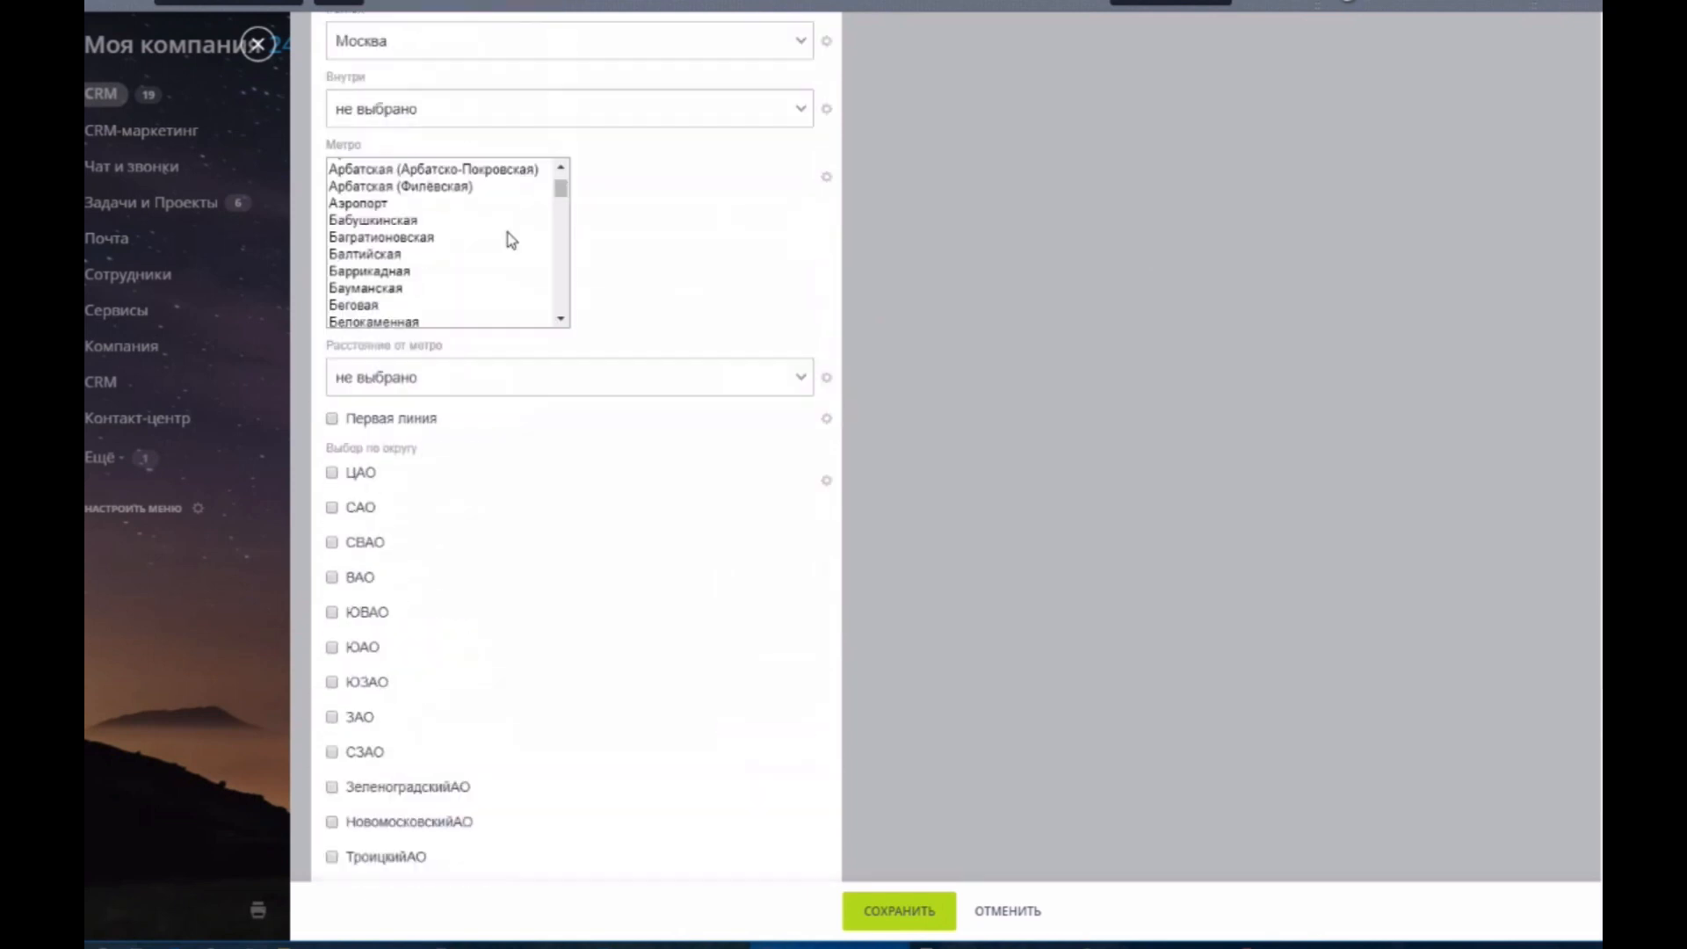
pyautogui.scroll(10, 511, 240)
pyautogui.click(413, 336)
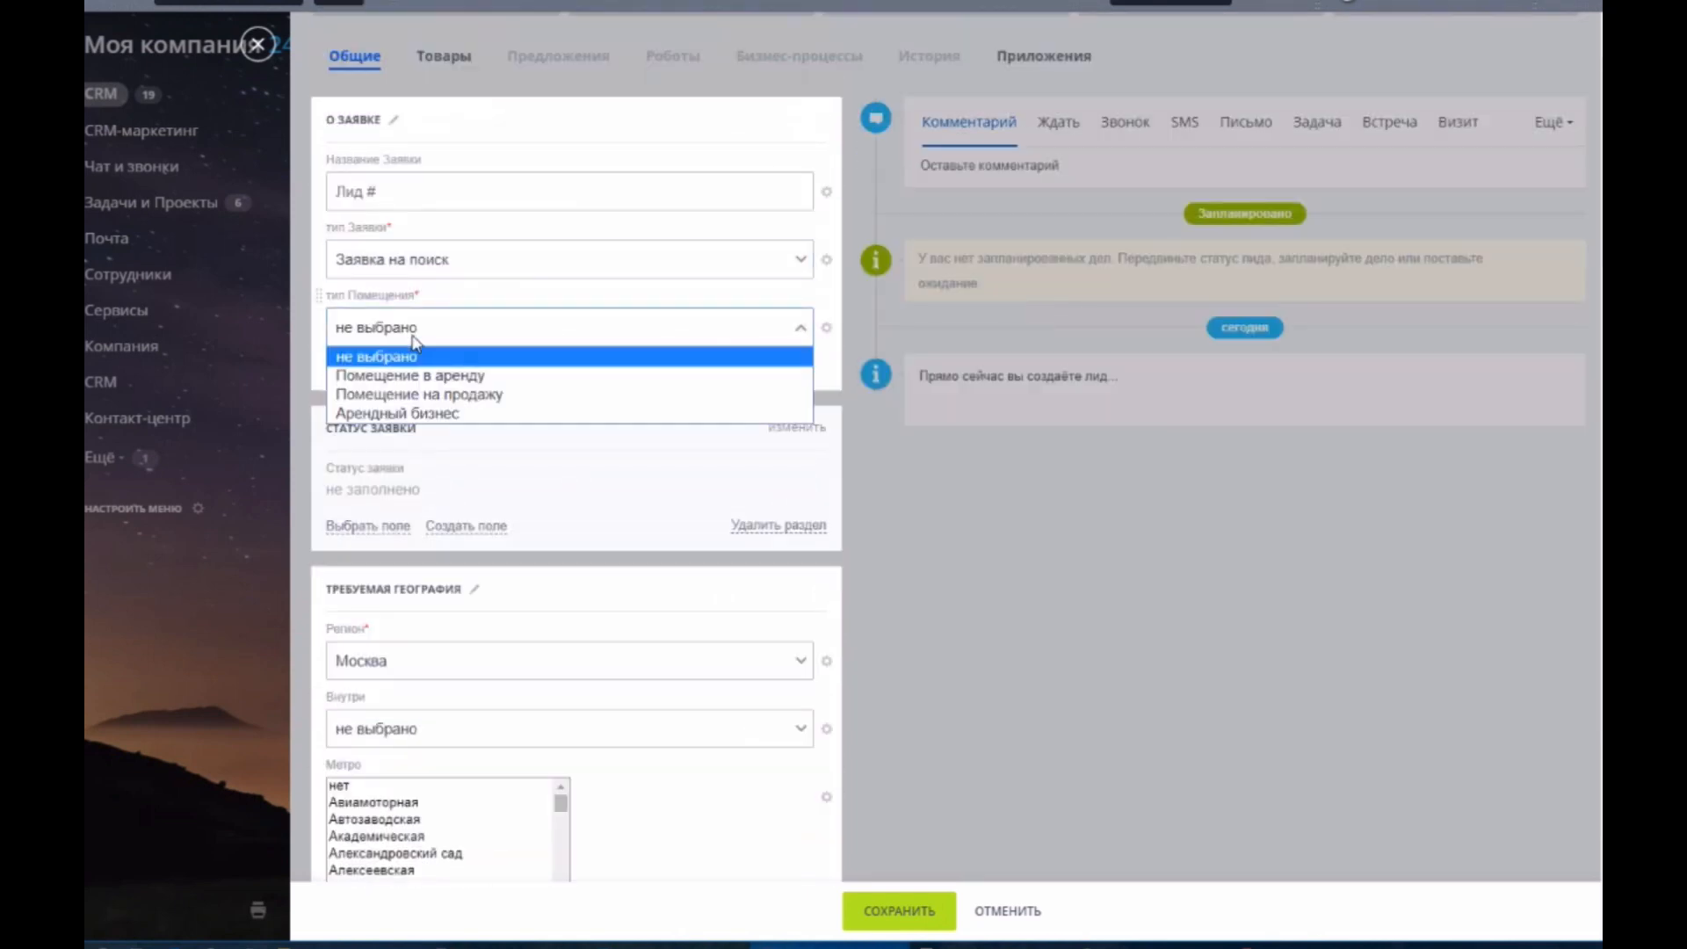
pyautogui.click(426, 376)
# Step: Enter 50000000 as the rental cost ("Стоимость аренды") in the commercial terms section
pyautogui.scroll(-7, 960, 573)
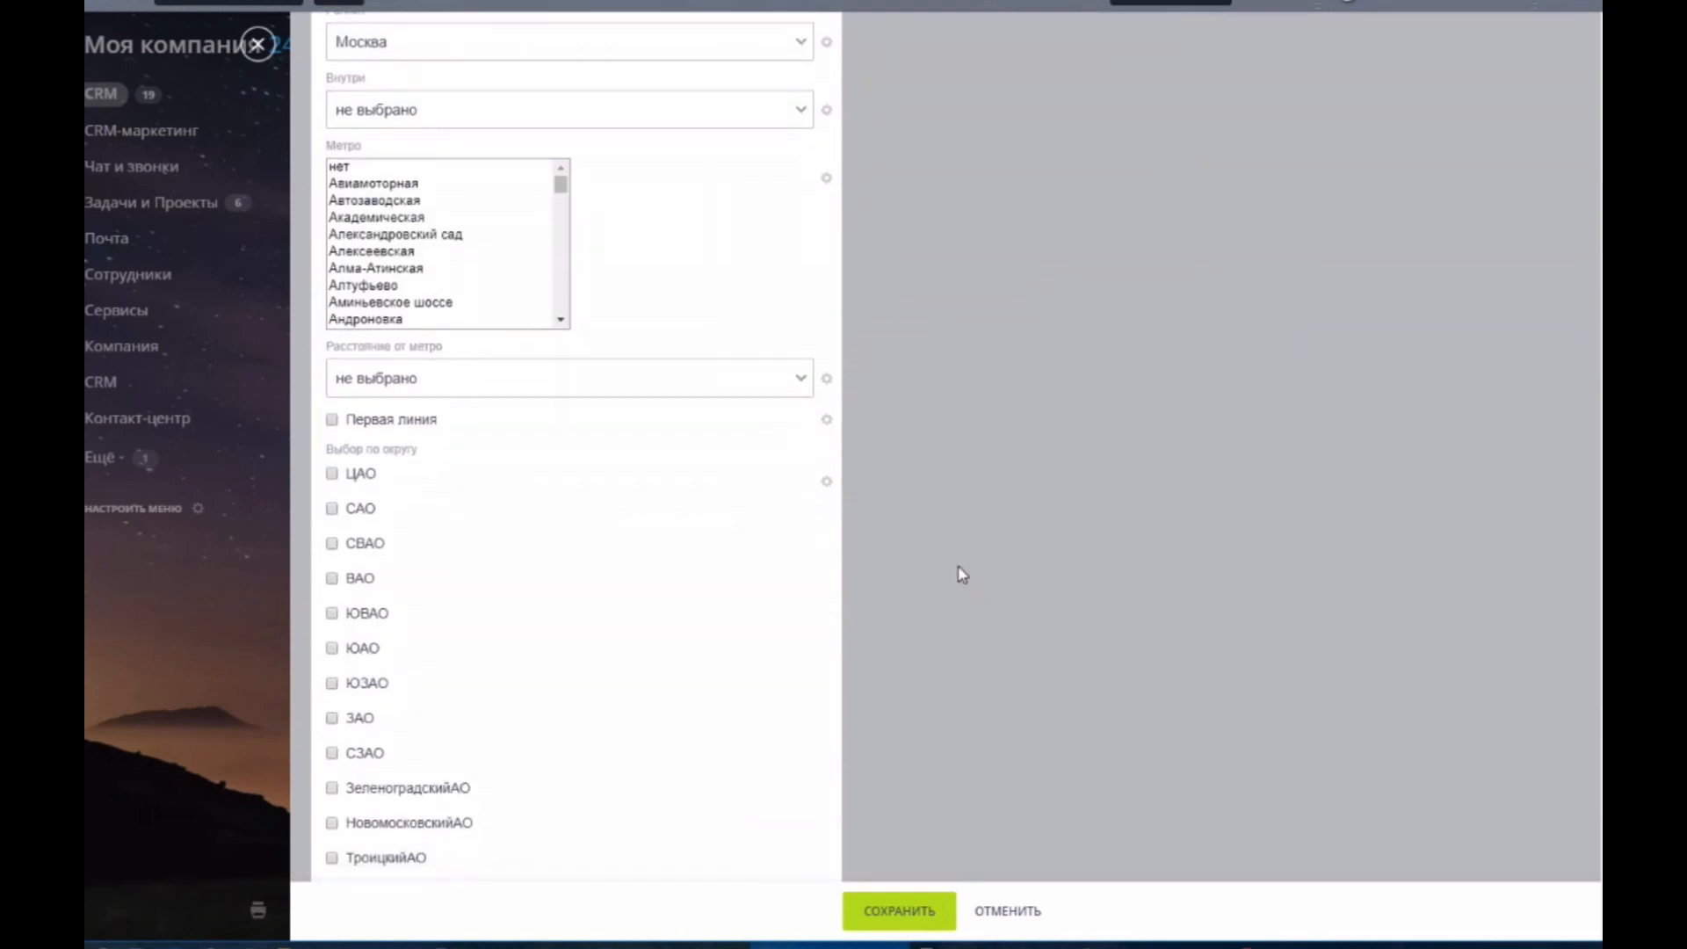
pyautogui.scroll(-10, 962, 573)
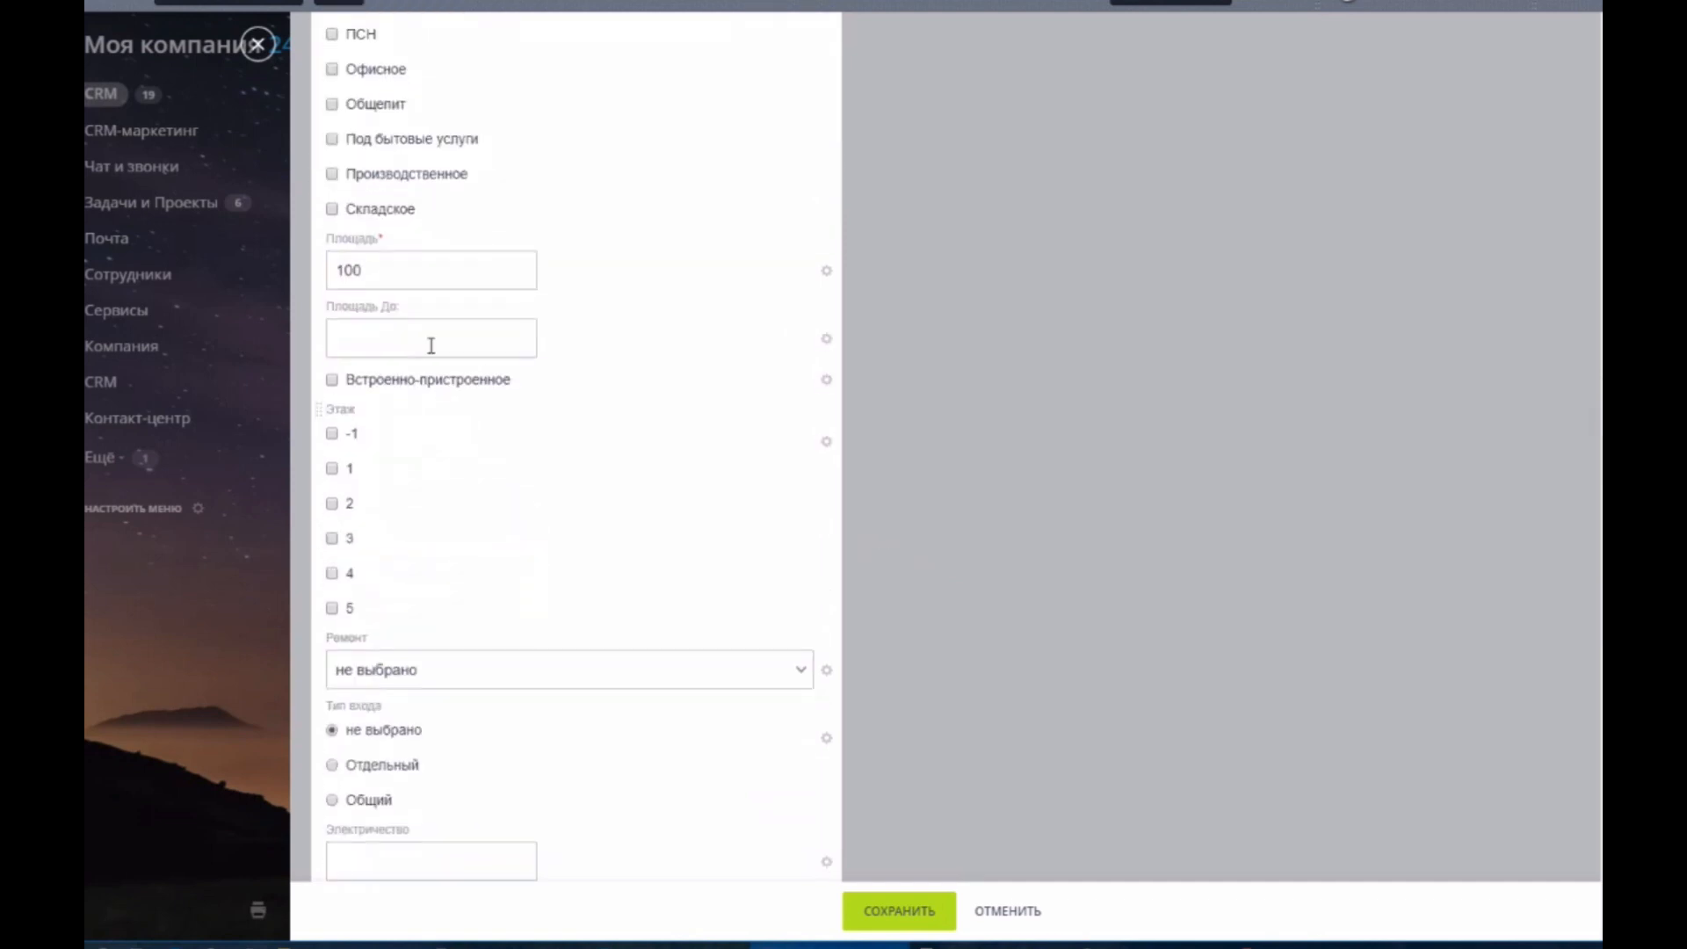
pyautogui.scroll(-6, 711, 700)
pyautogui.doubleClick(414, 636)
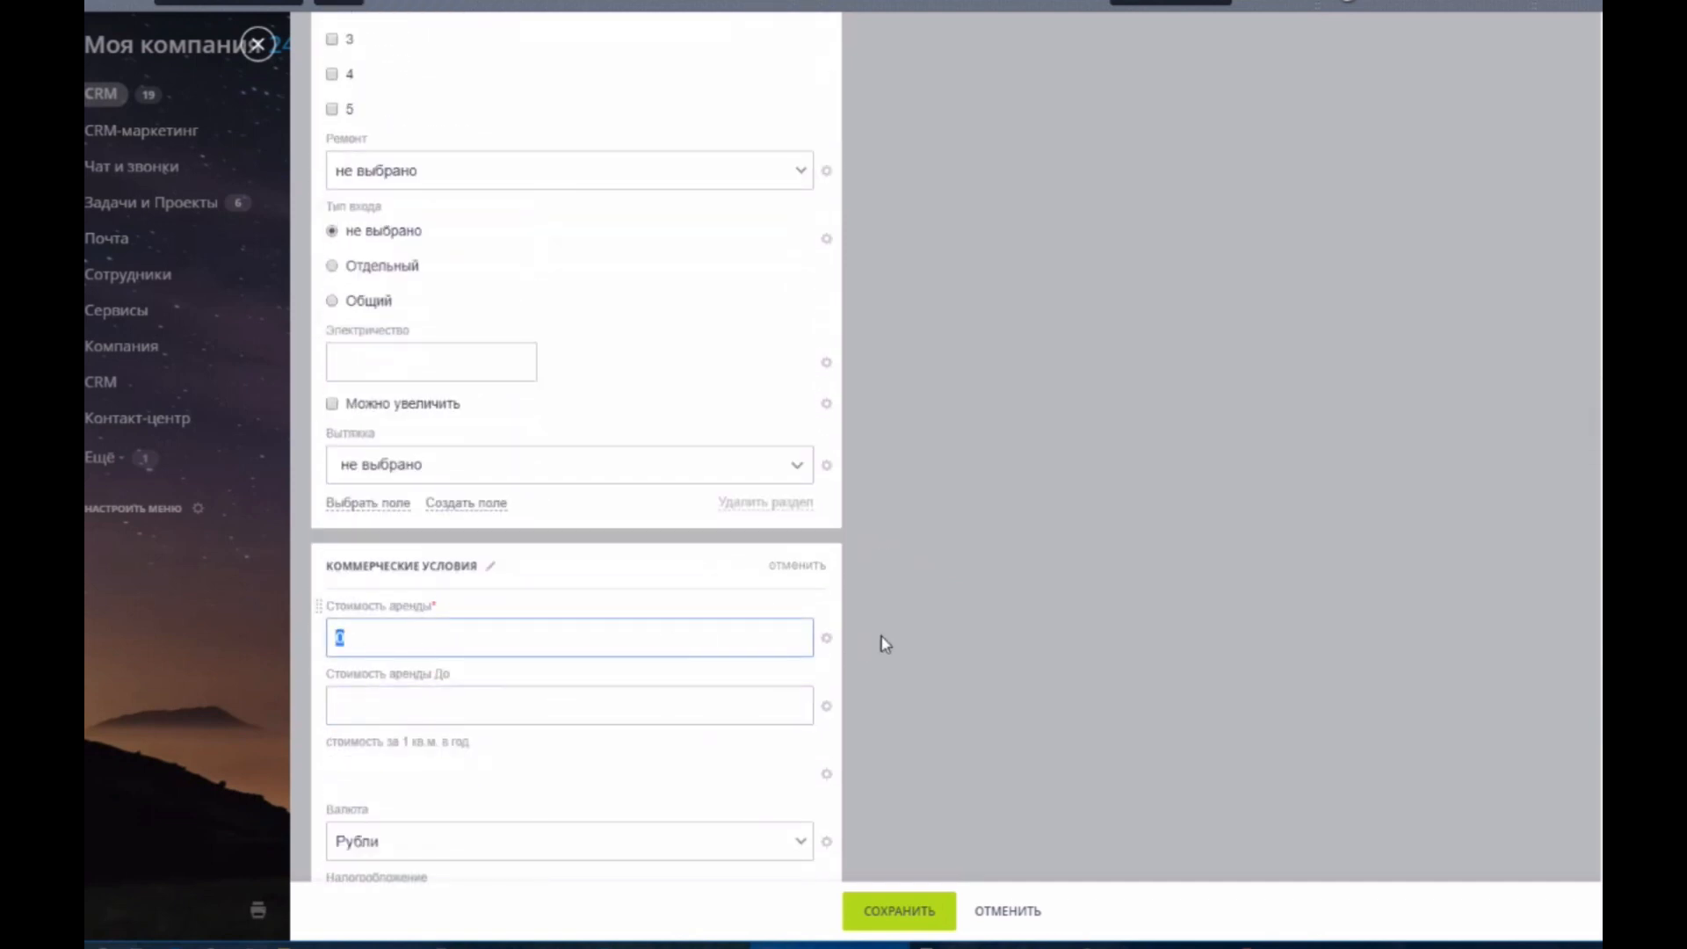
pyautogui.scroll(-2, 1336, 761)
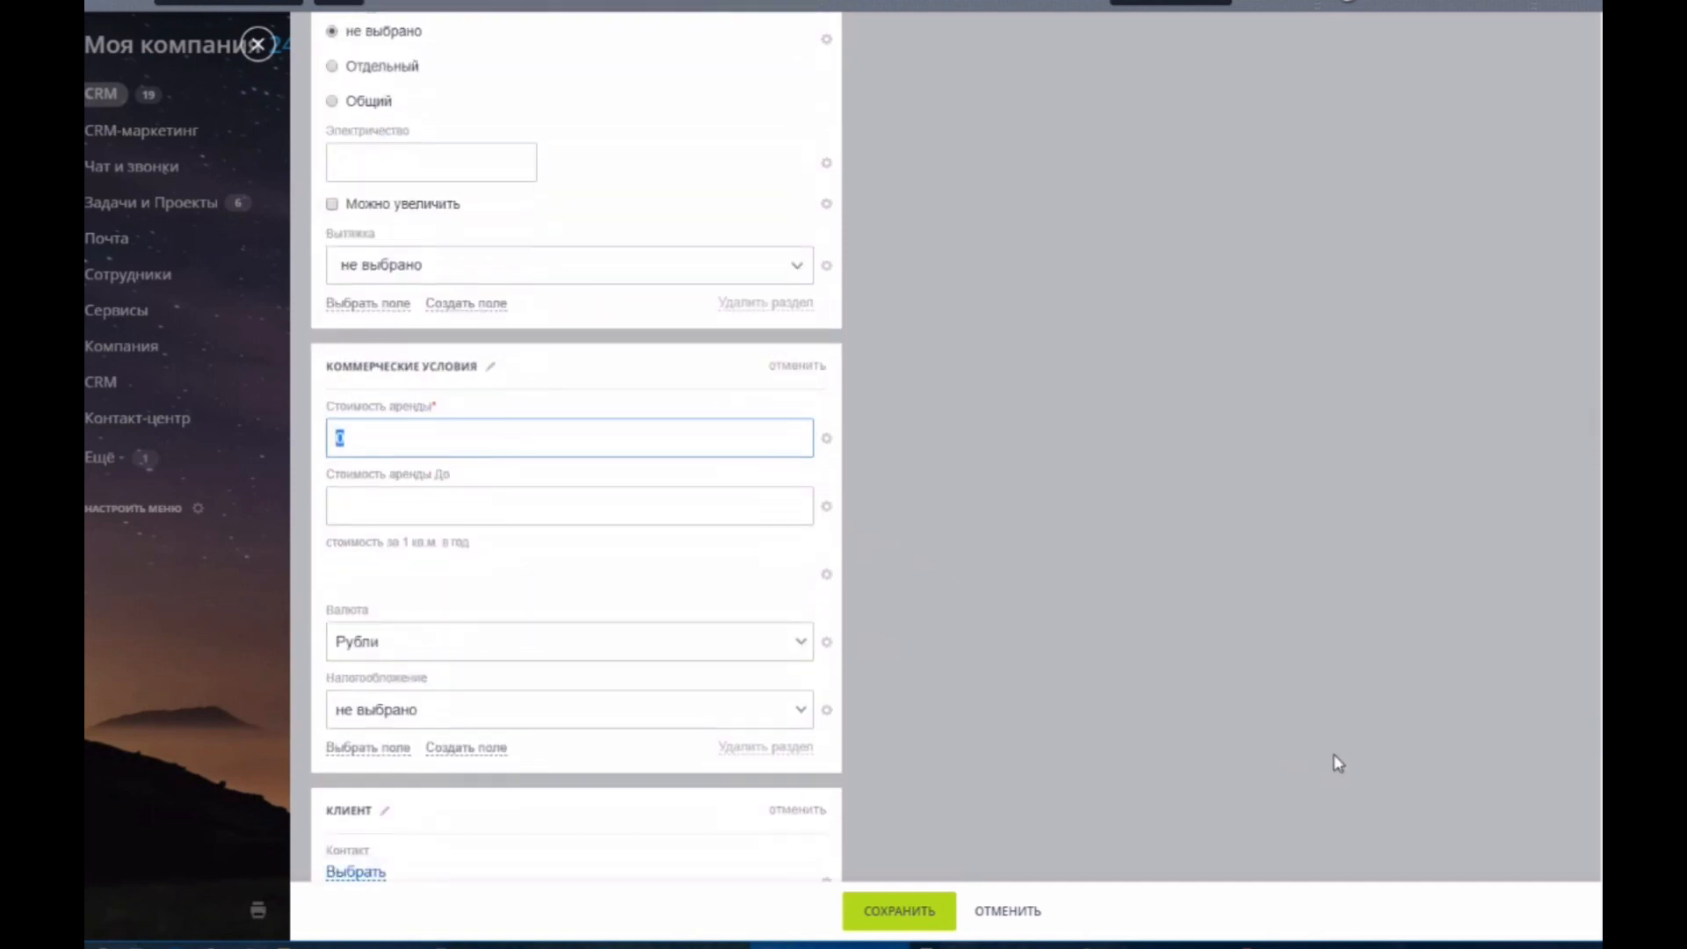
pyautogui.write('50000000')
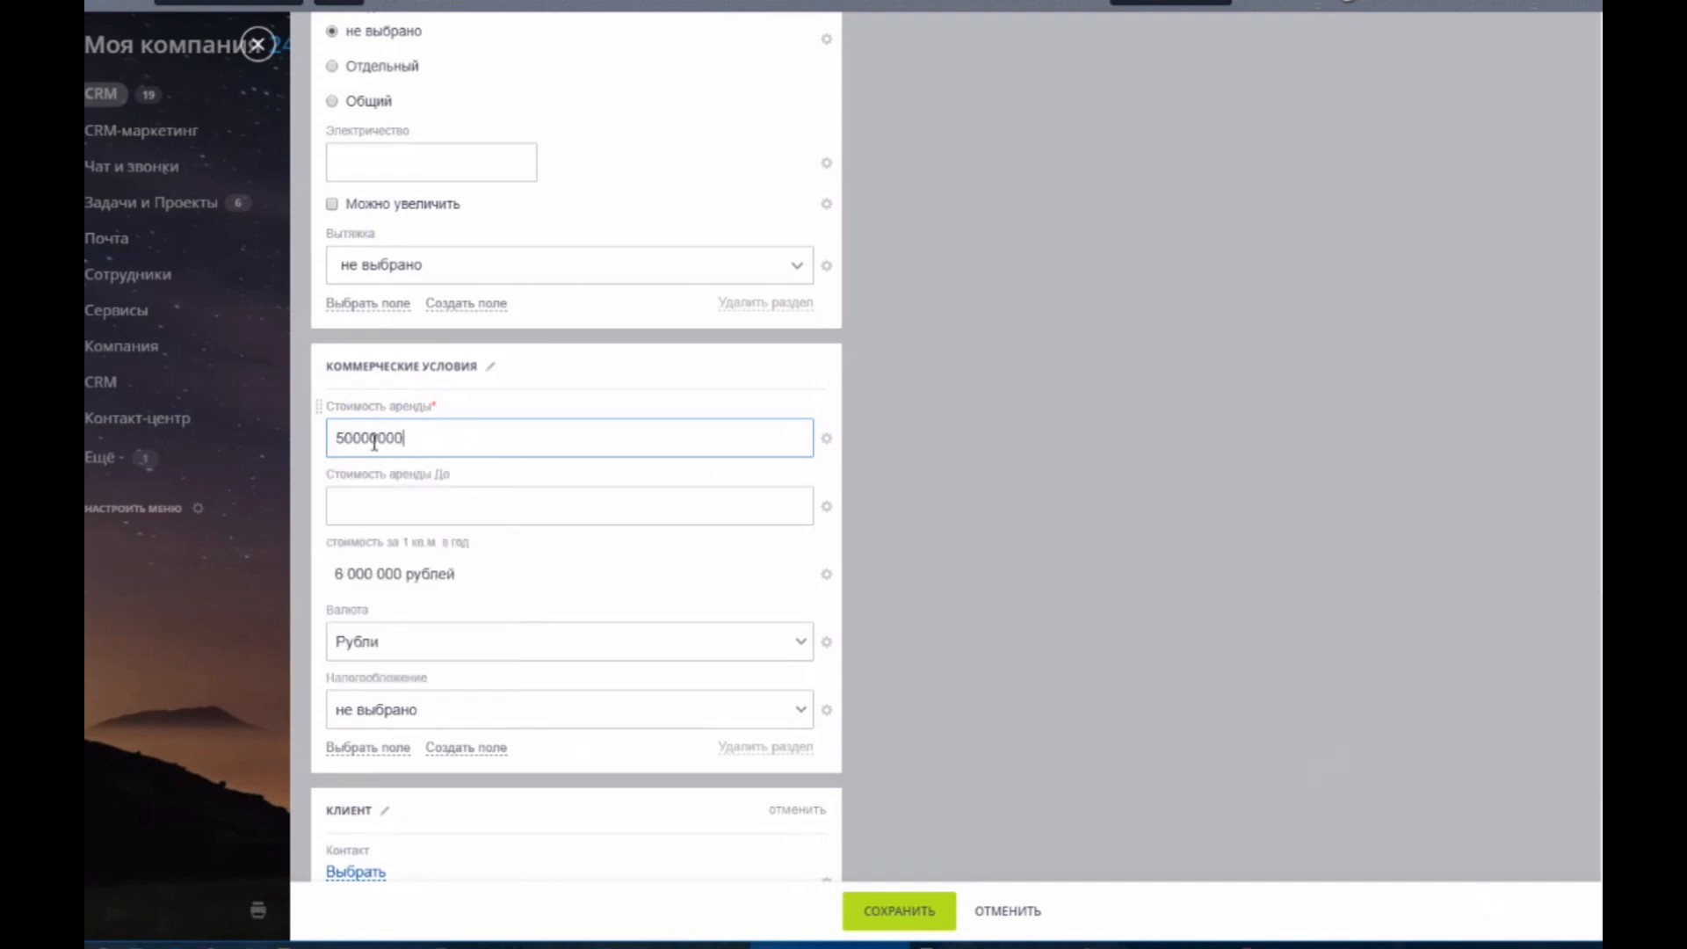
# Step: Change the rental cost in the commercial terms to 500000000 and check the yearly cost per square metre
pyautogui.moveTo(426, 439); pyautogui.dragTo(324, 439)
pyautogui.click(419, 439)
pyautogui.write('0000')
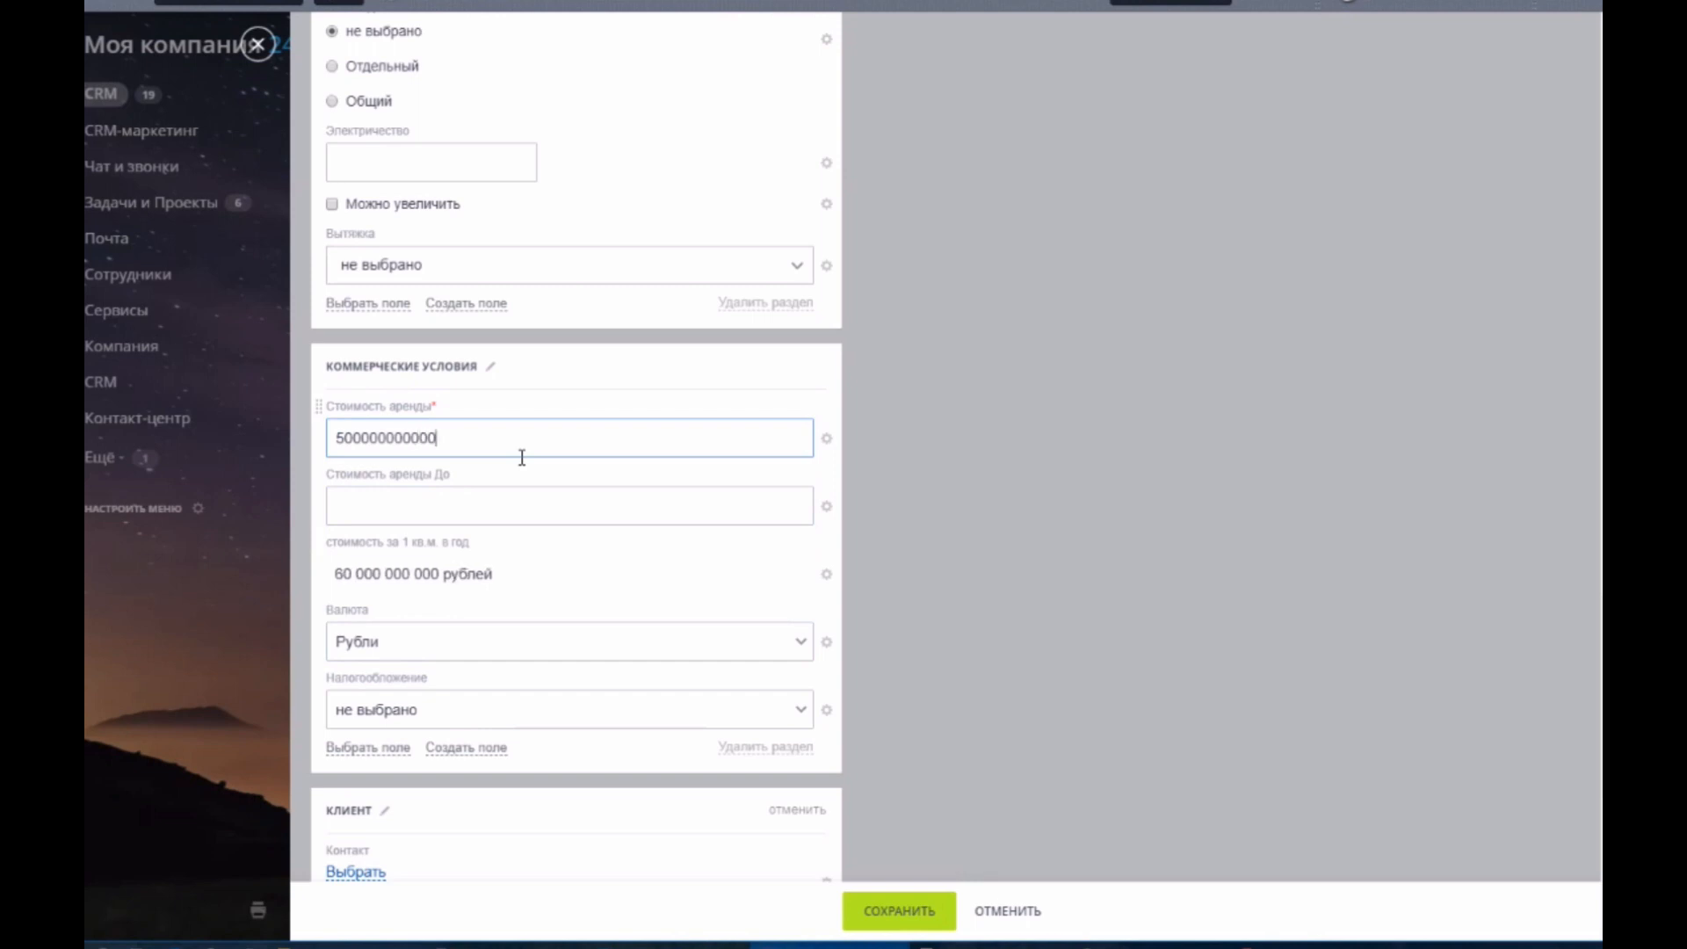
pyautogui.press('BackSpace')
pyautogui.press('BackSpace')
pyautogui.press('BackSpace')
pyautogui.click(407, 575)
pyautogui.click(455, 510)
pyautogui.write('4554566456456')
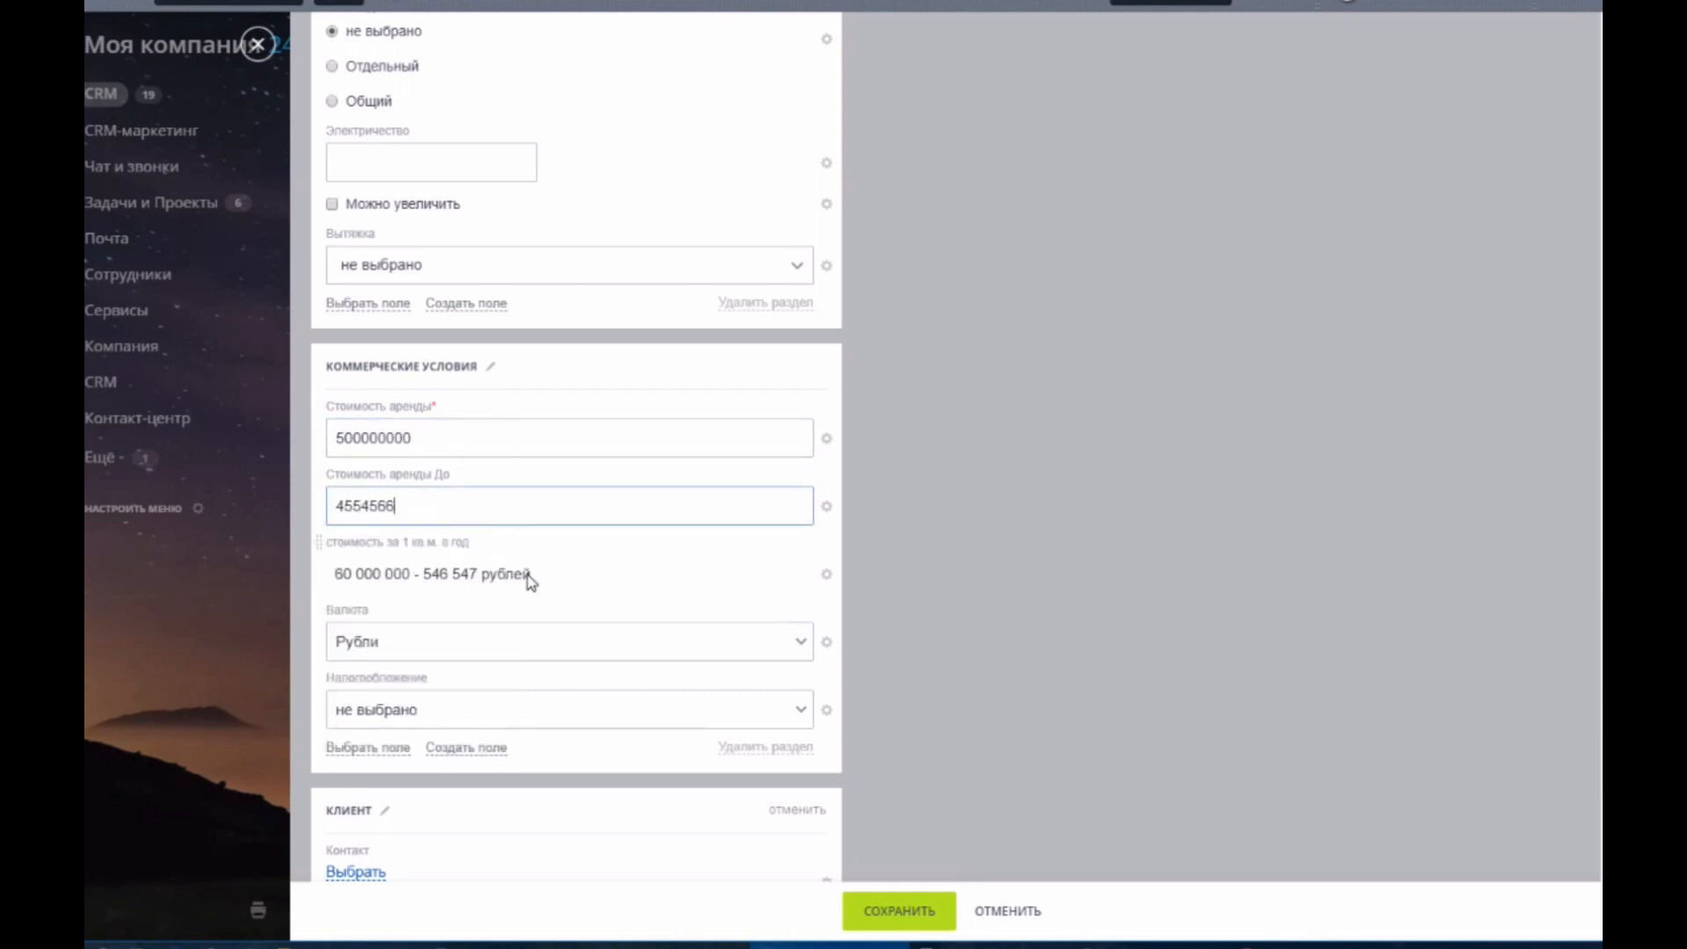
pyautogui.press('BackSpace')
pyautogui.press('BackSpace')
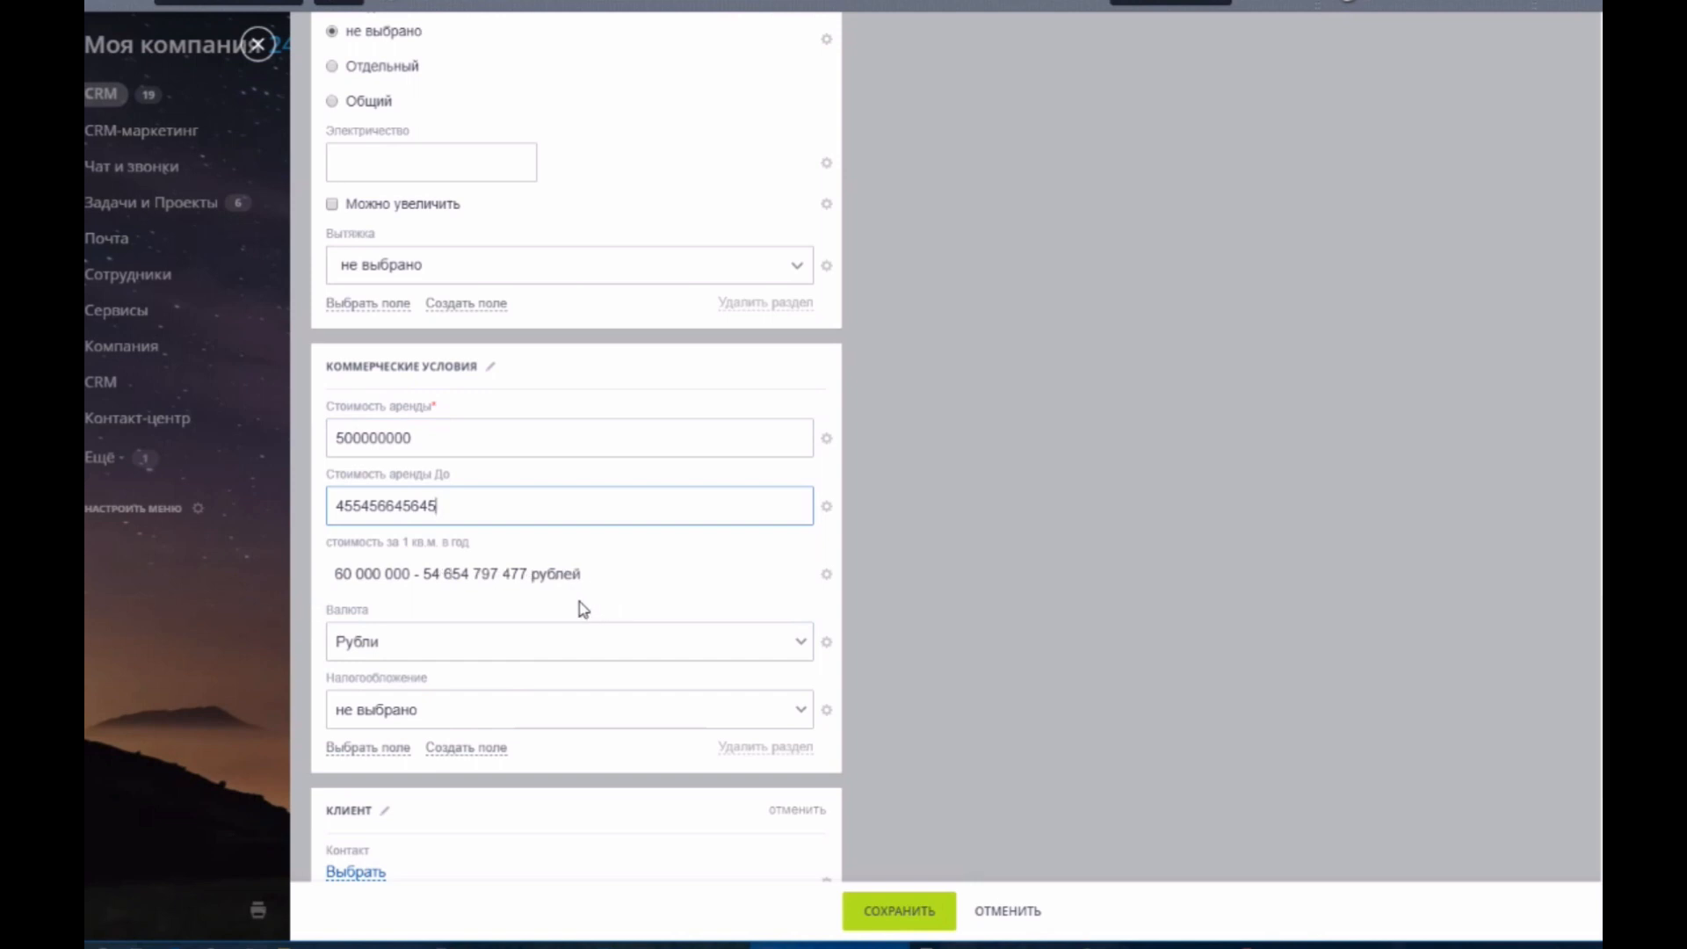
# Step: Try a starting rental cost of 50000000 to see its effect on the yearly cost range, and restore 500000000
pyautogui.click(425, 445)
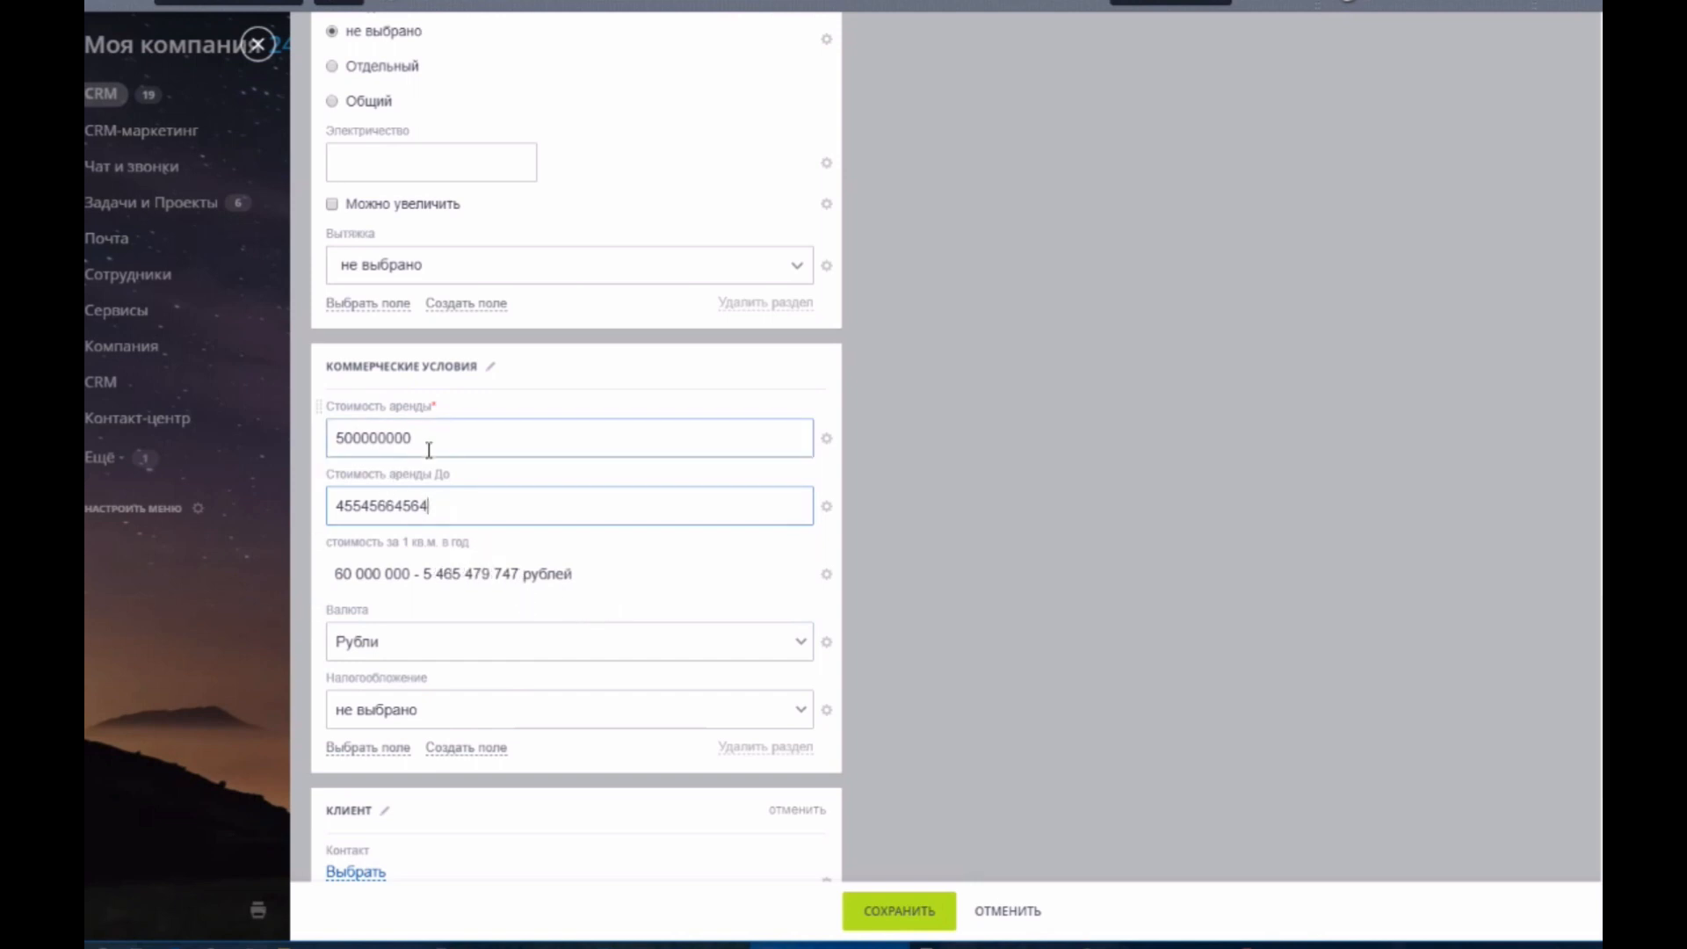
pyautogui.press('BackSpace')
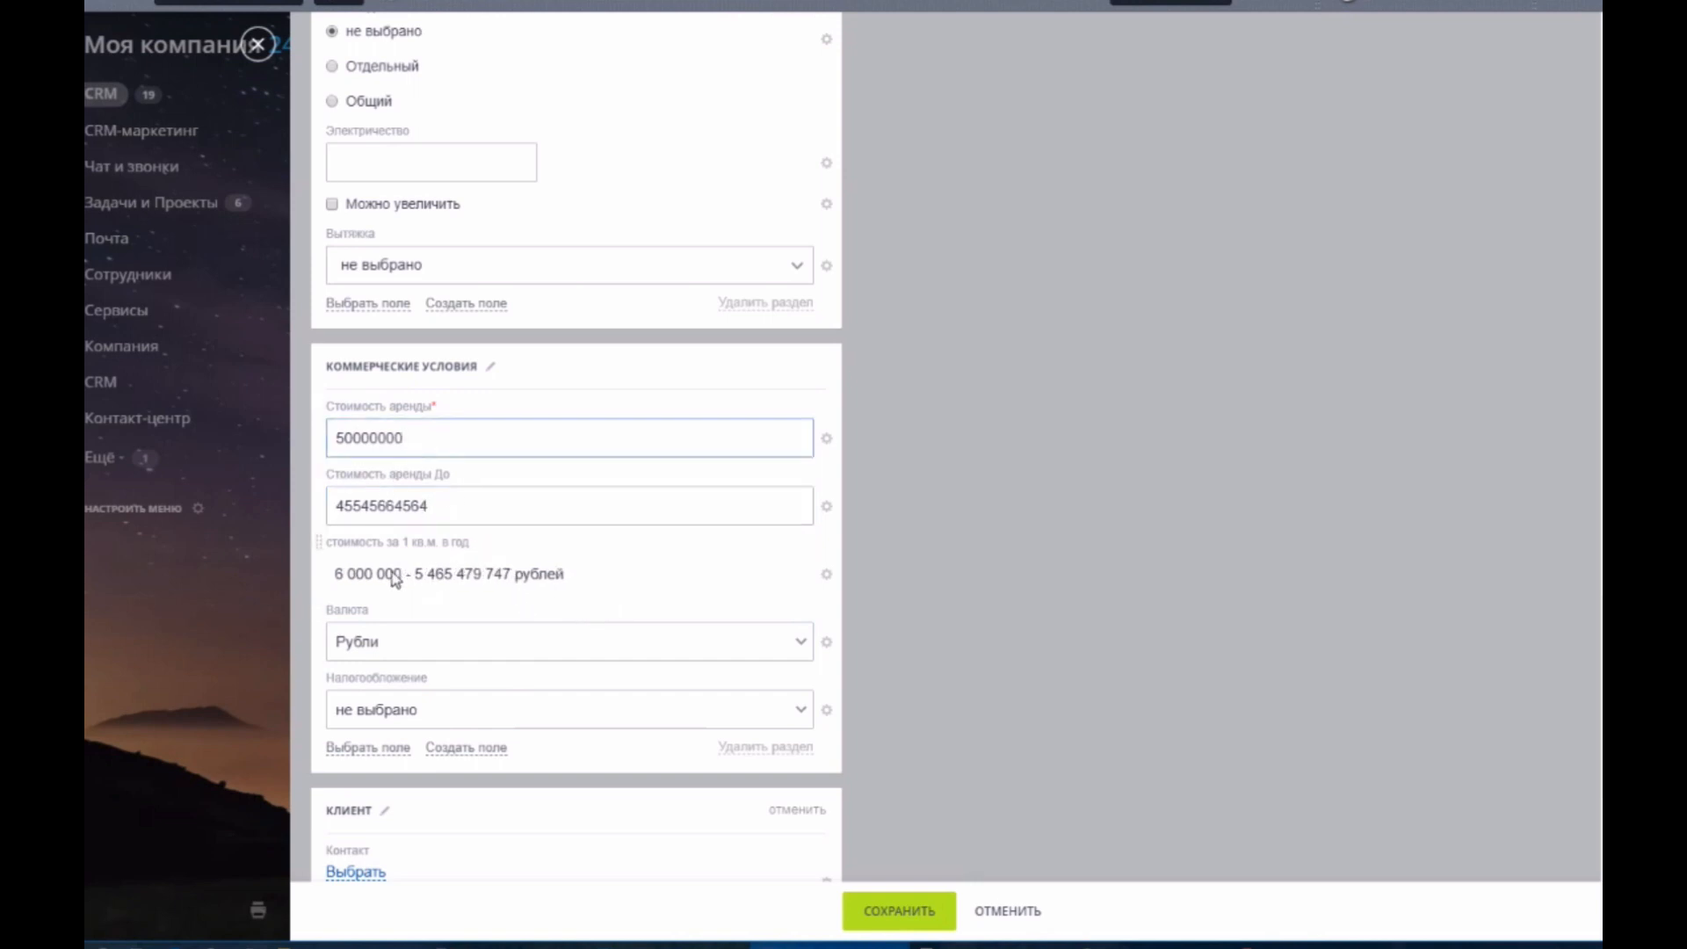
pyautogui.write('0')
pyautogui.click(440, 507)
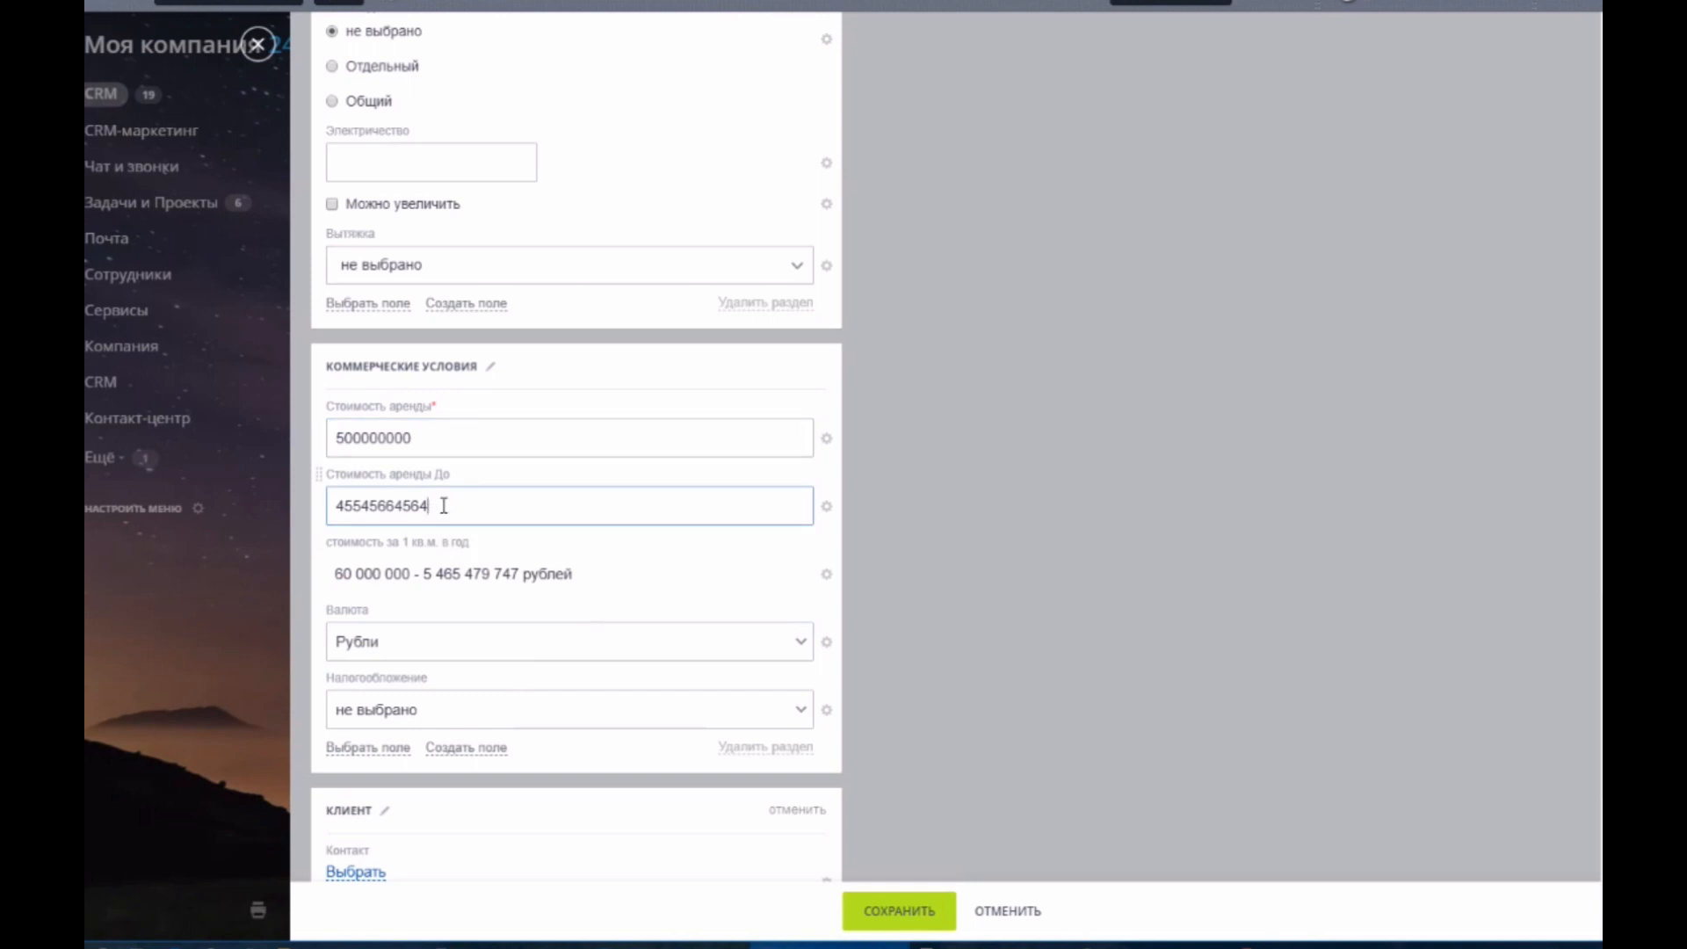
pyautogui.press('BackSpace')
pyautogui.press('BackSpace')
pyautogui.press('BackSpace')
pyautogui.press('BackSpace')
pyautogui.moveTo(440, 514); pyautogui.dragTo(298, 520)
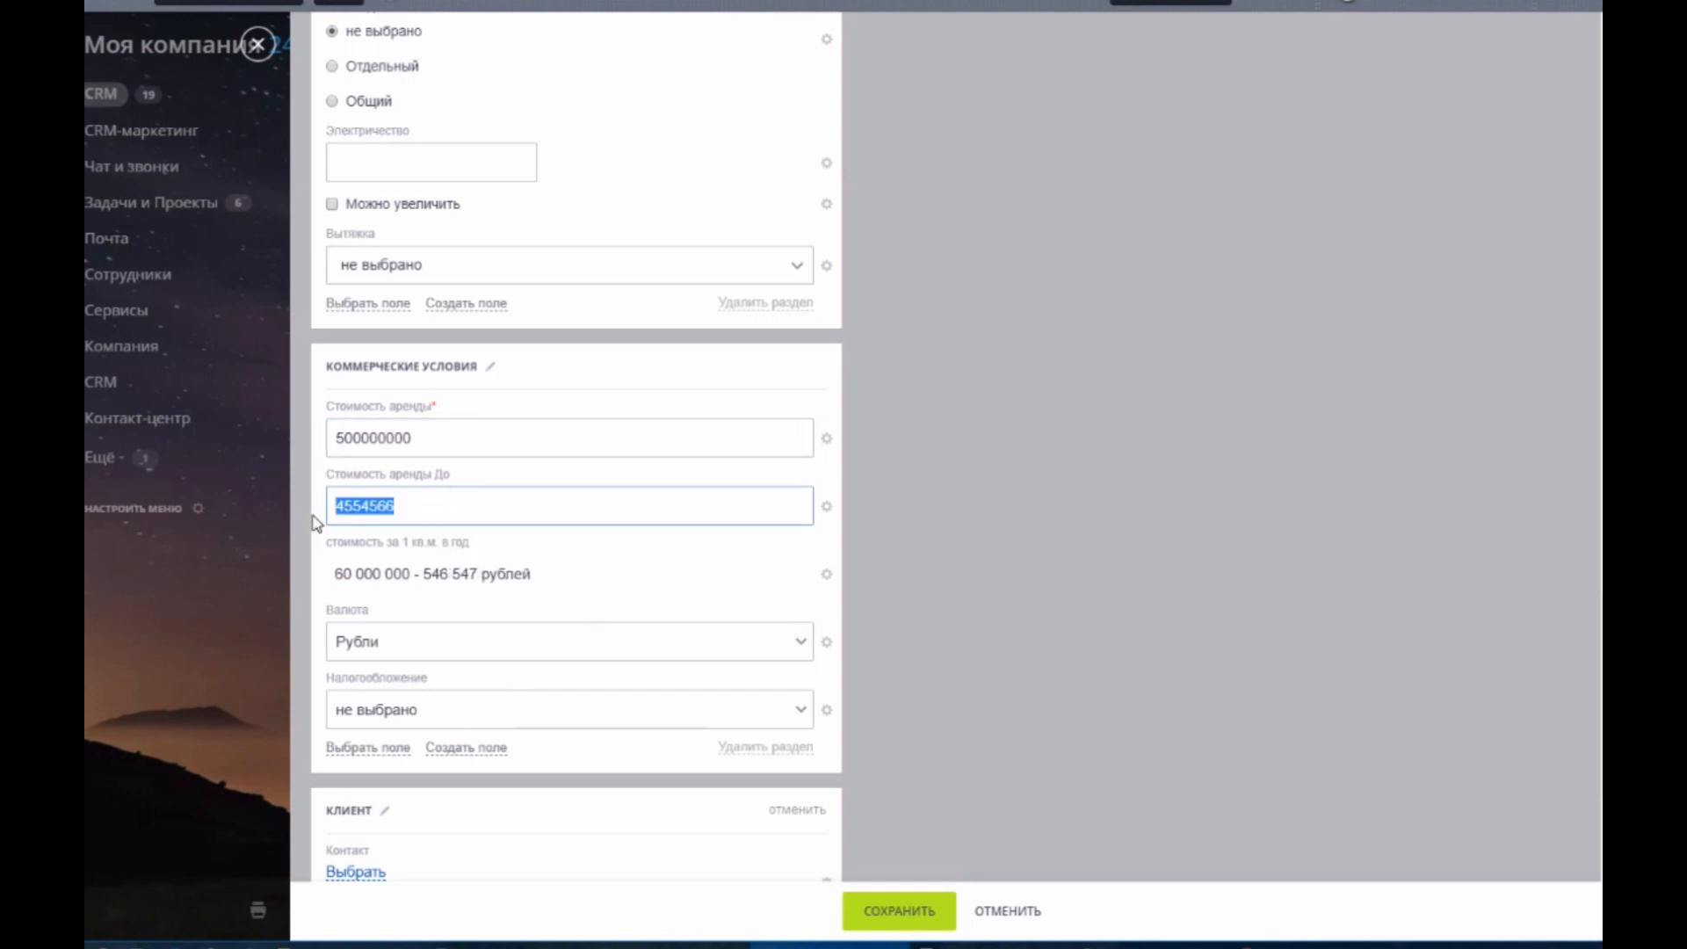
pyautogui.write('45645')
pyautogui.moveTo(402, 526); pyautogui.dragTo(236, 494)
pyautogui.write('10000000000')
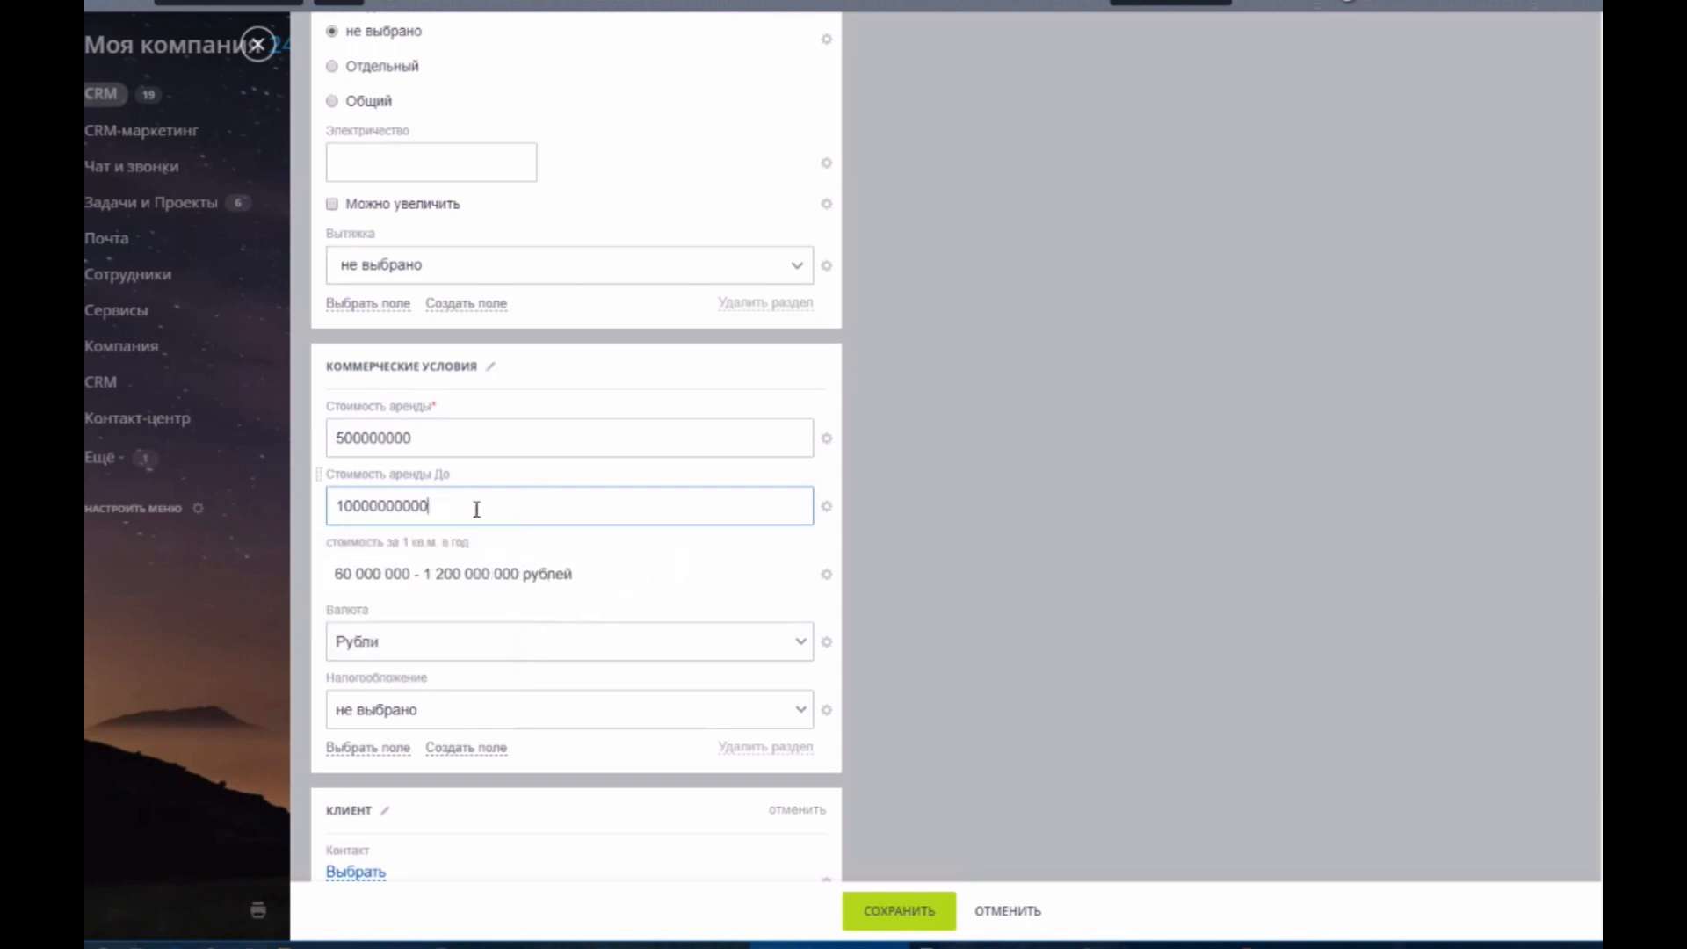
pyautogui.click(426, 437)
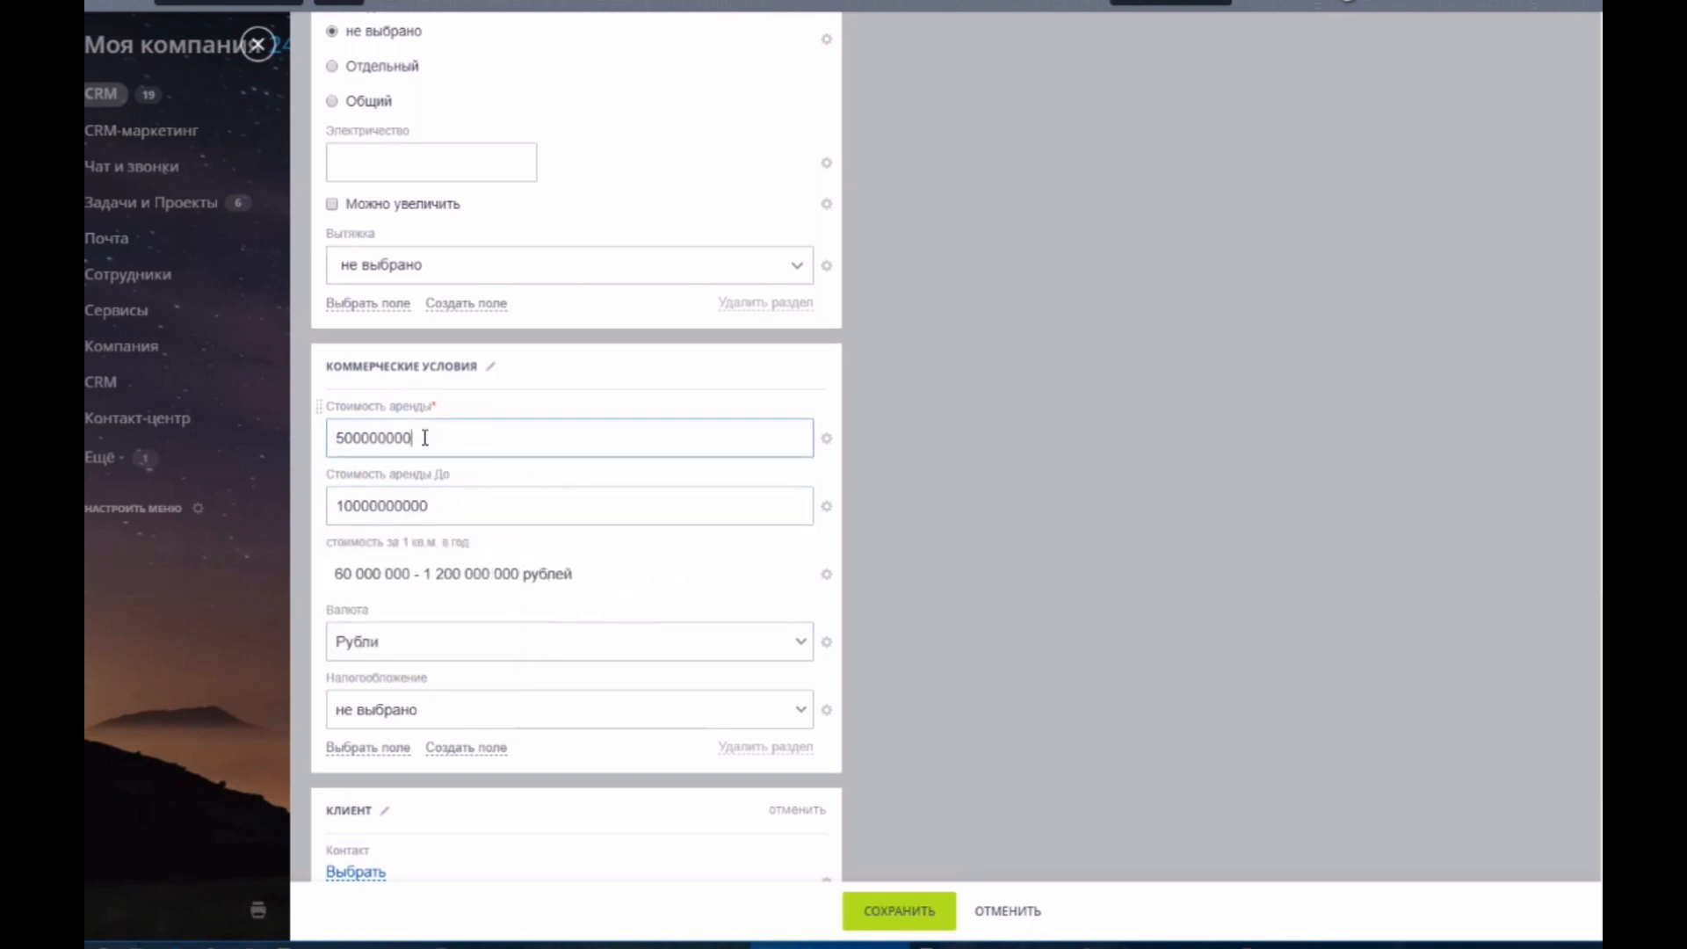
pyautogui.press('BackSpace')
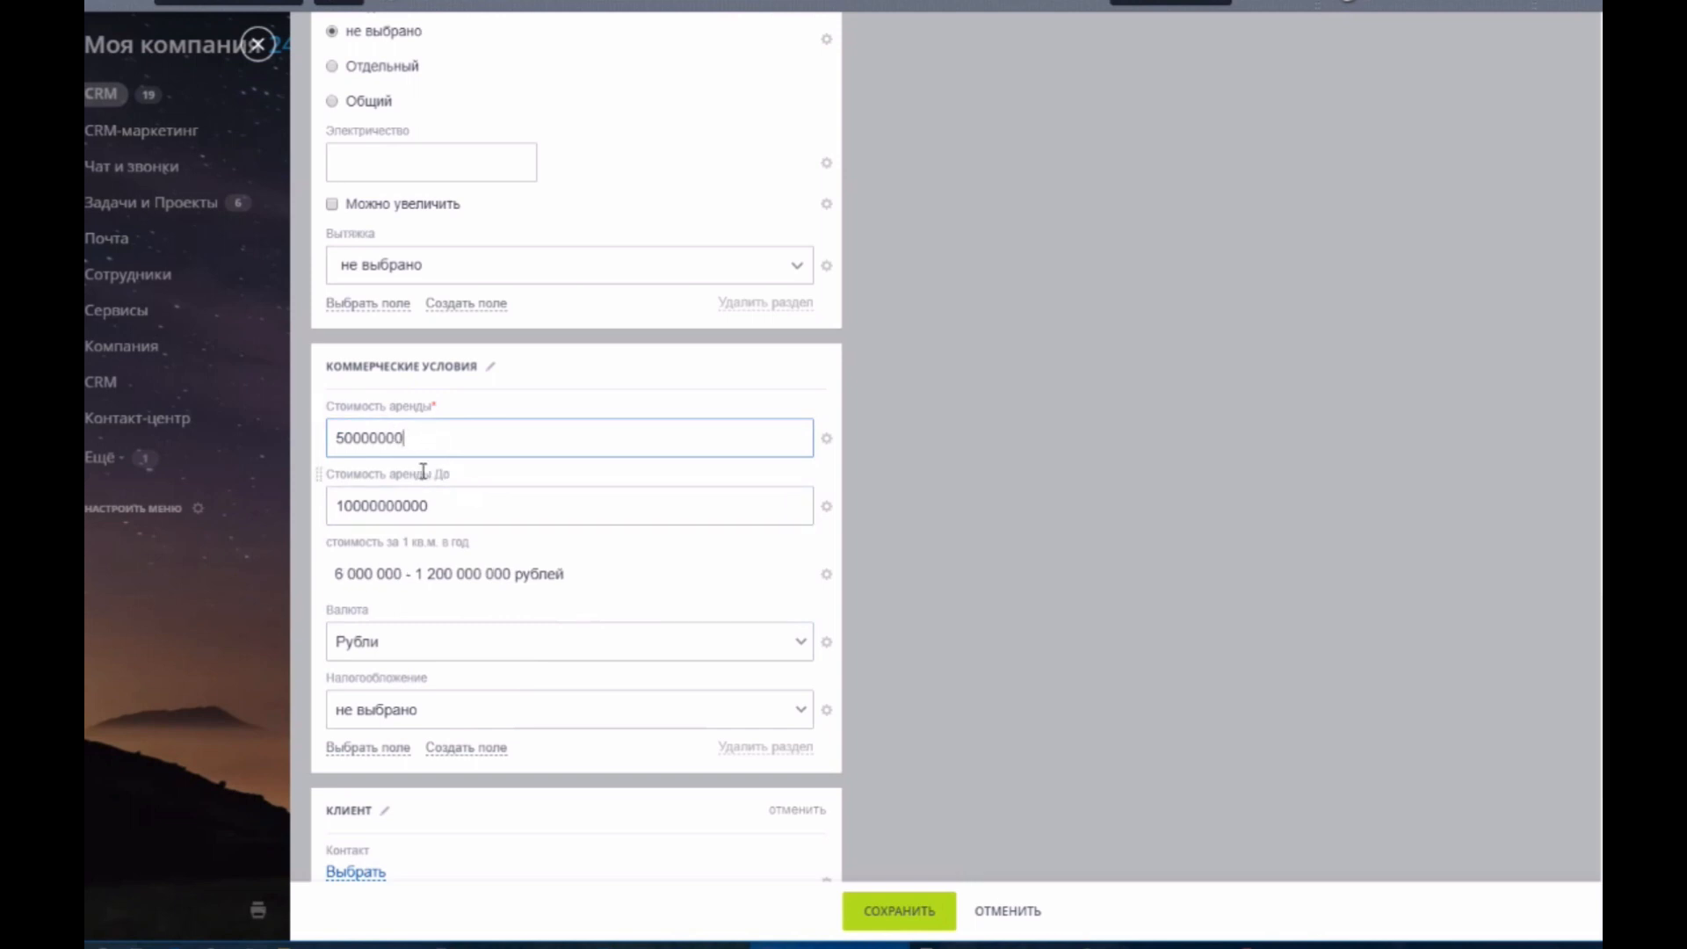
pyautogui.click(493, 497)
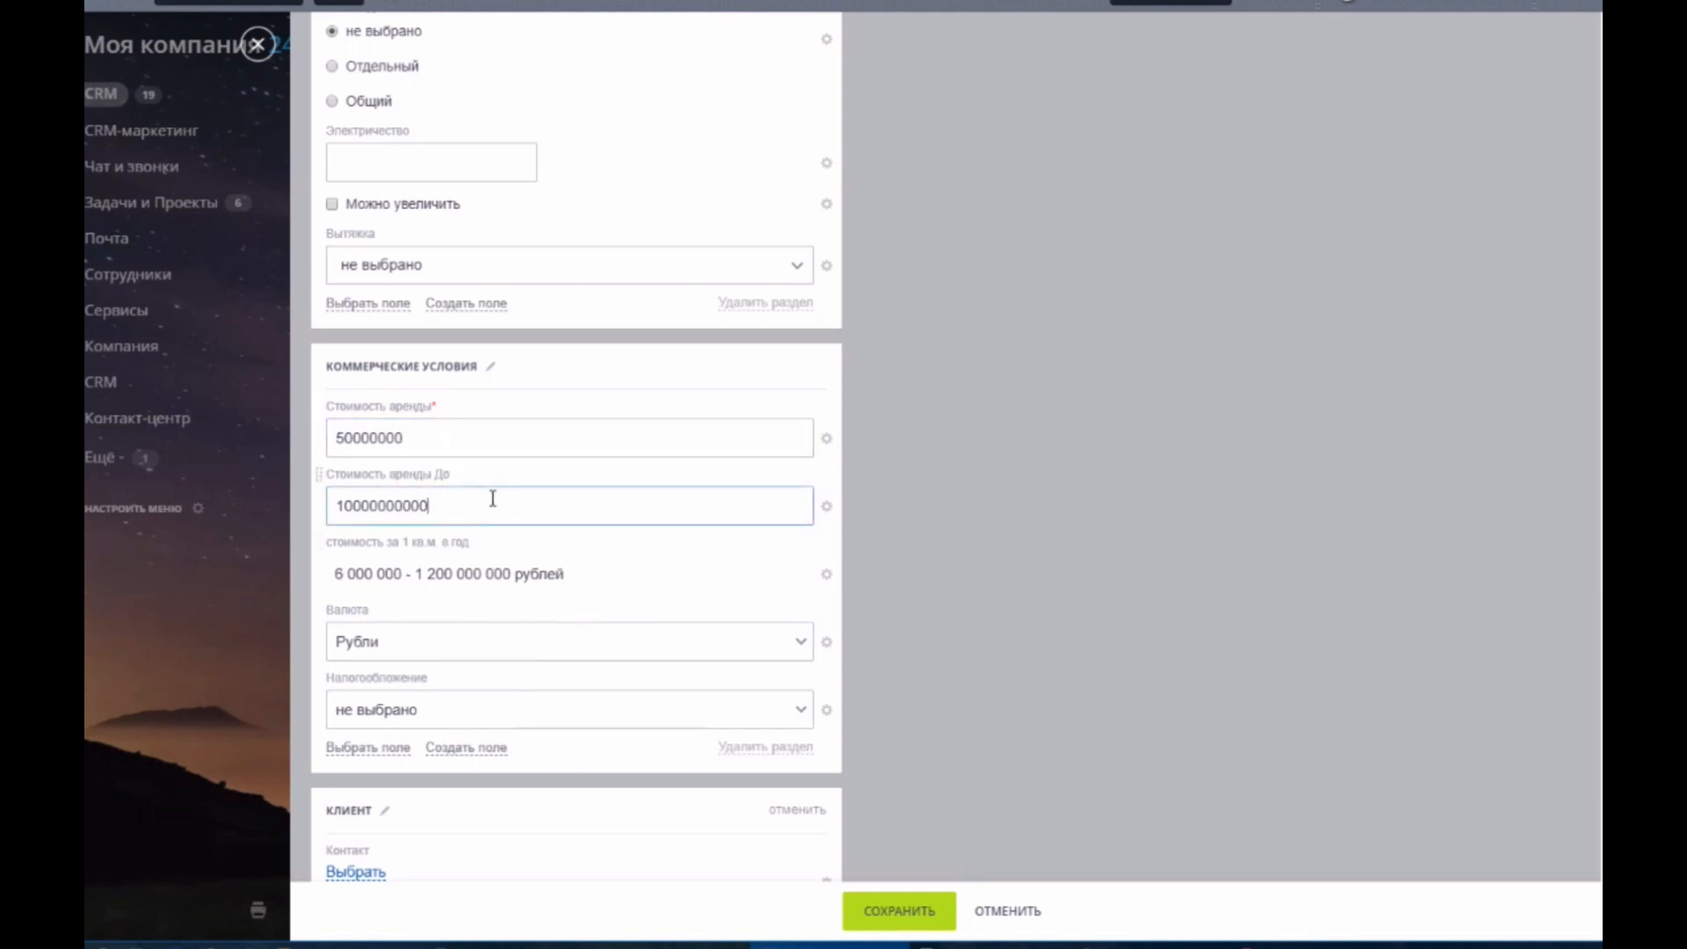
pyautogui.write('0')
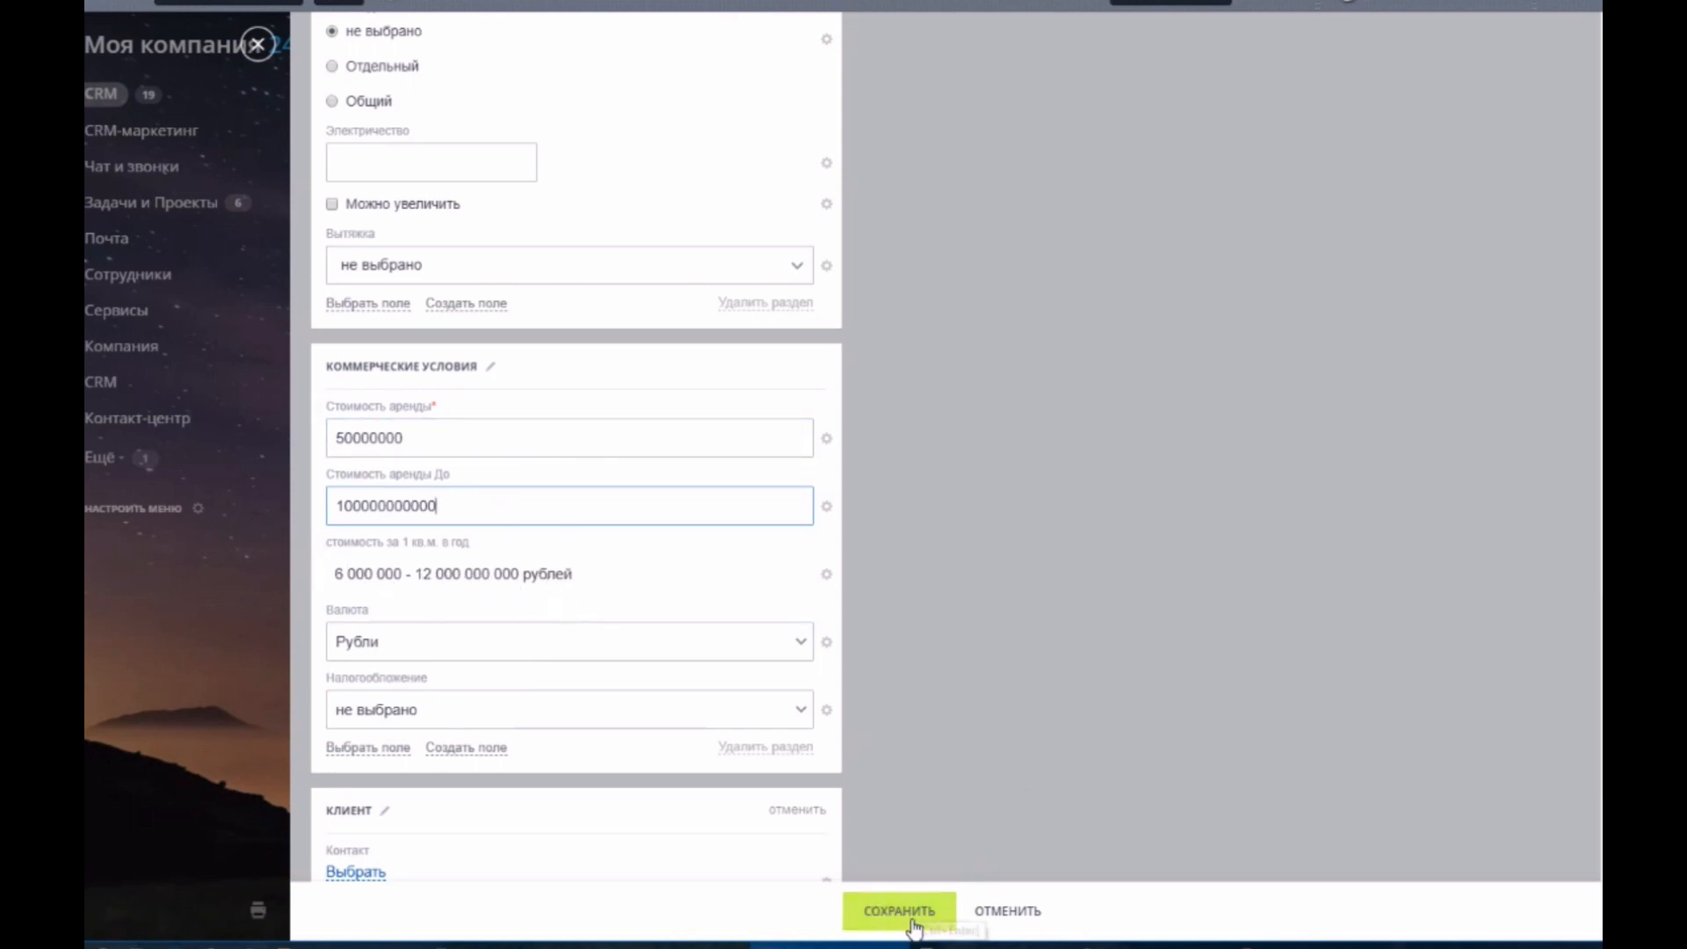
# Step: Set the starting rental cost ("Стоимость аренды") to 500000000
pyautogui.click(461, 437)
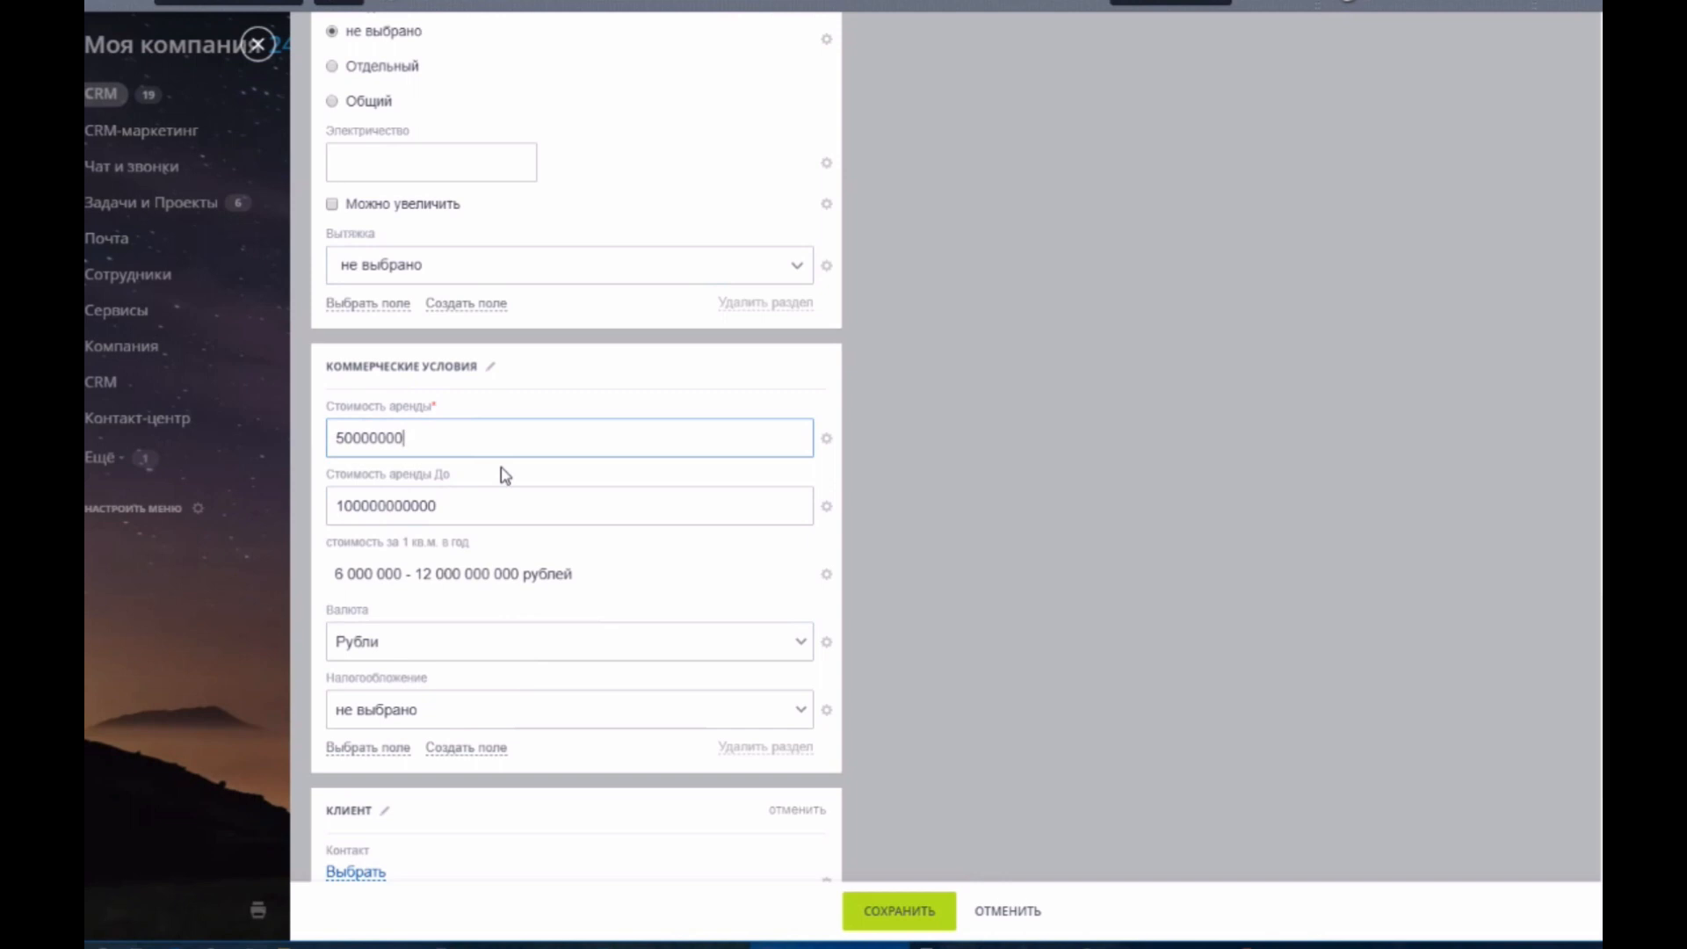
pyautogui.write('0')
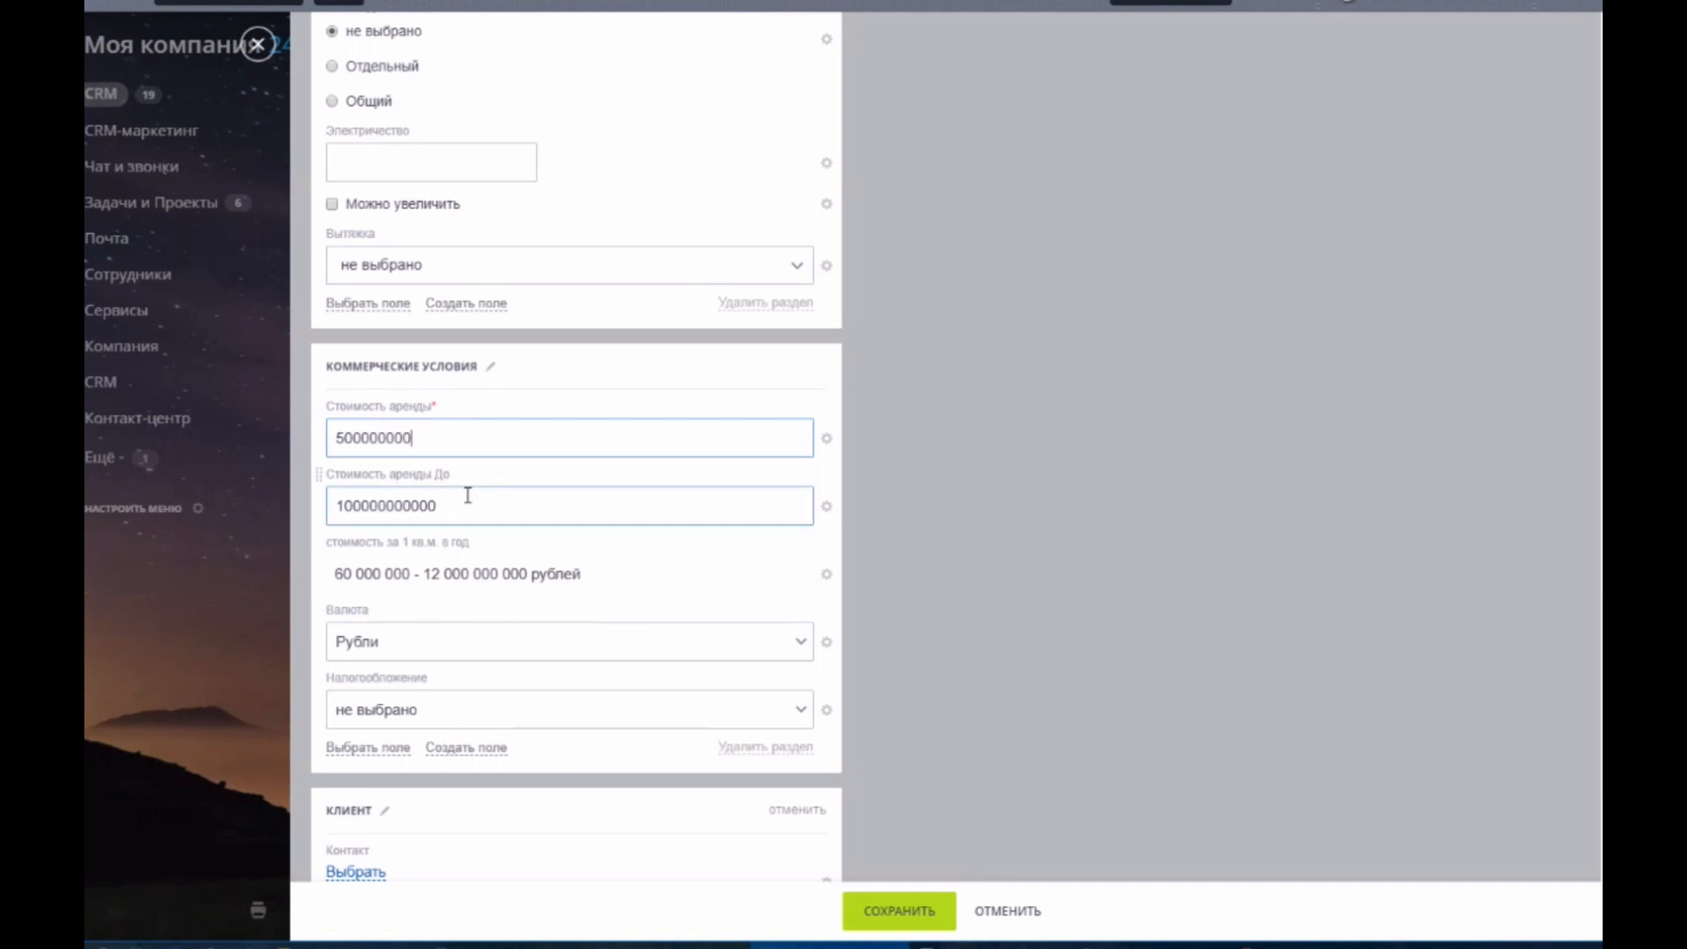